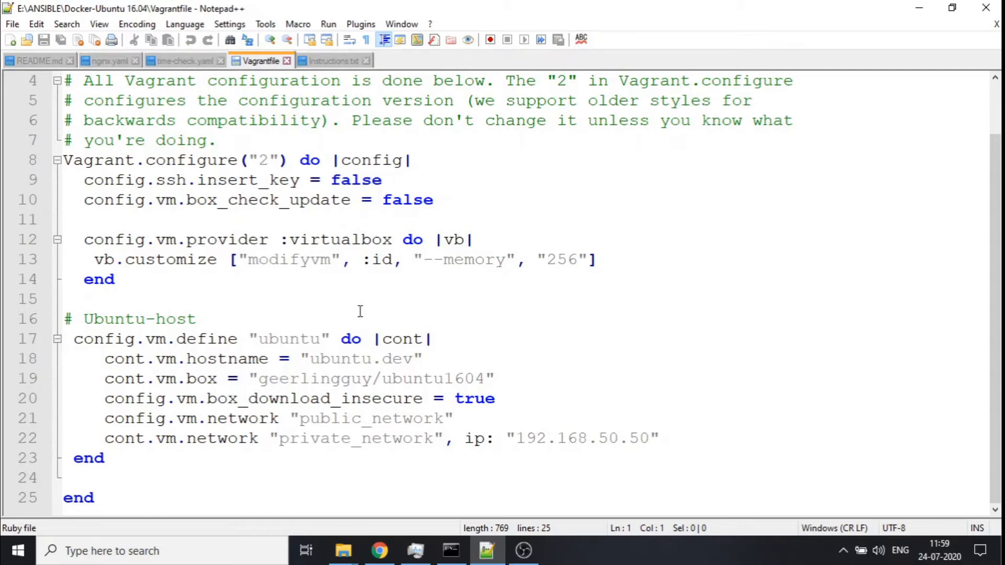
- Review the Vagrantfile's Ubuntu box name and private network IP address
scroll(361, 311, up, 1)
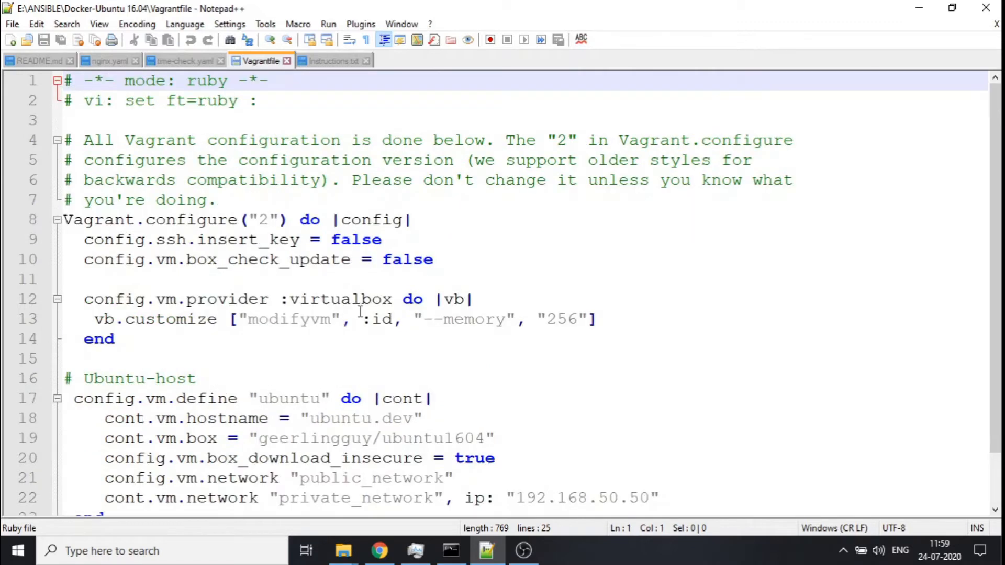
scroll(360, 311, down, 1)
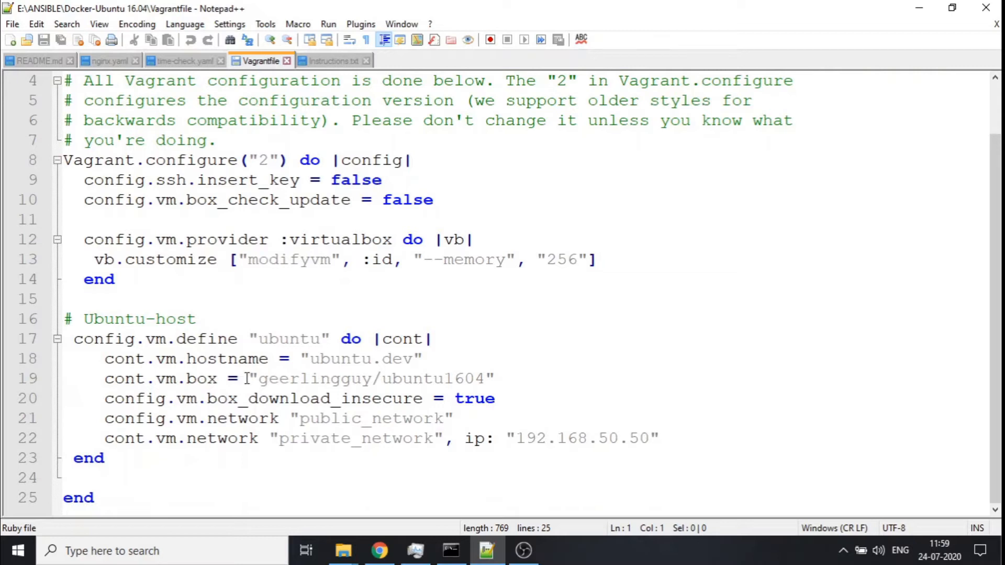
drag(260, 379, 486, 378)
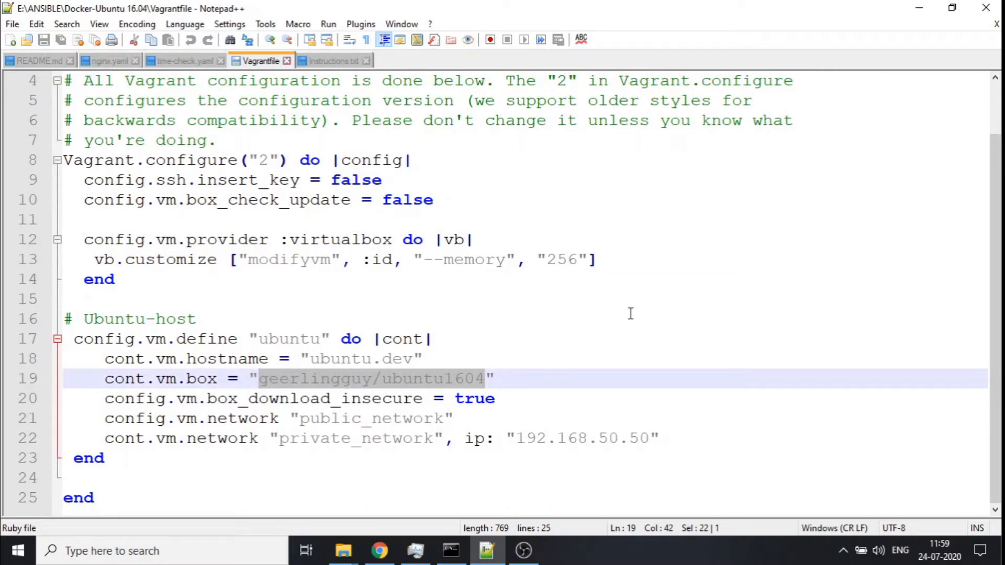
click(451, 550)
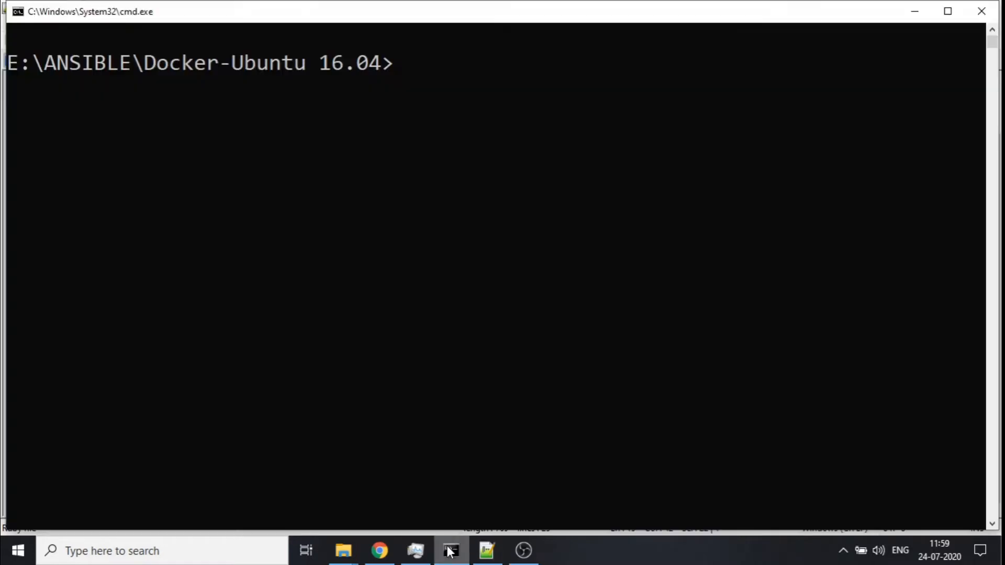
click(913, 10)
click(656, 311)
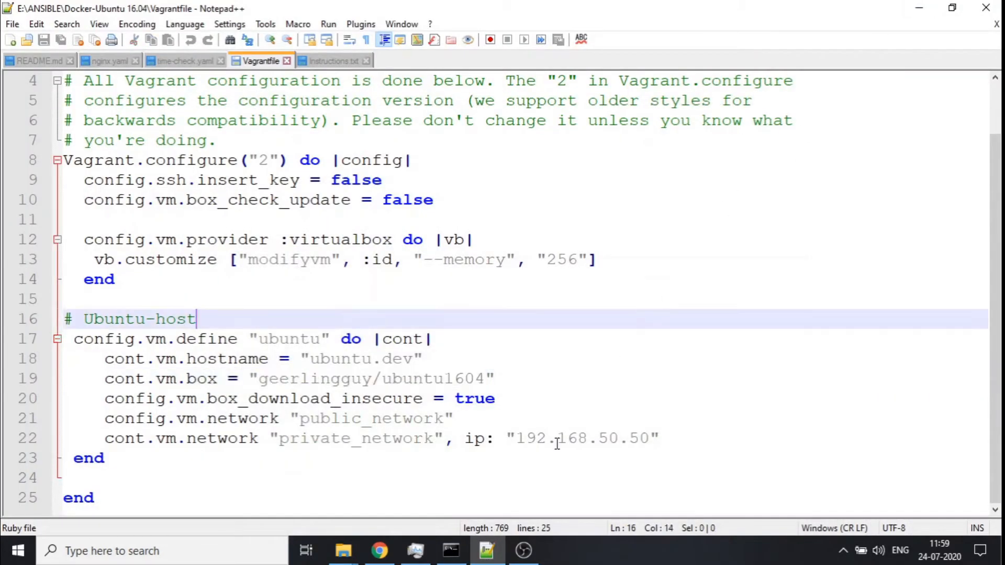
drag(516, 438, 653, 438)
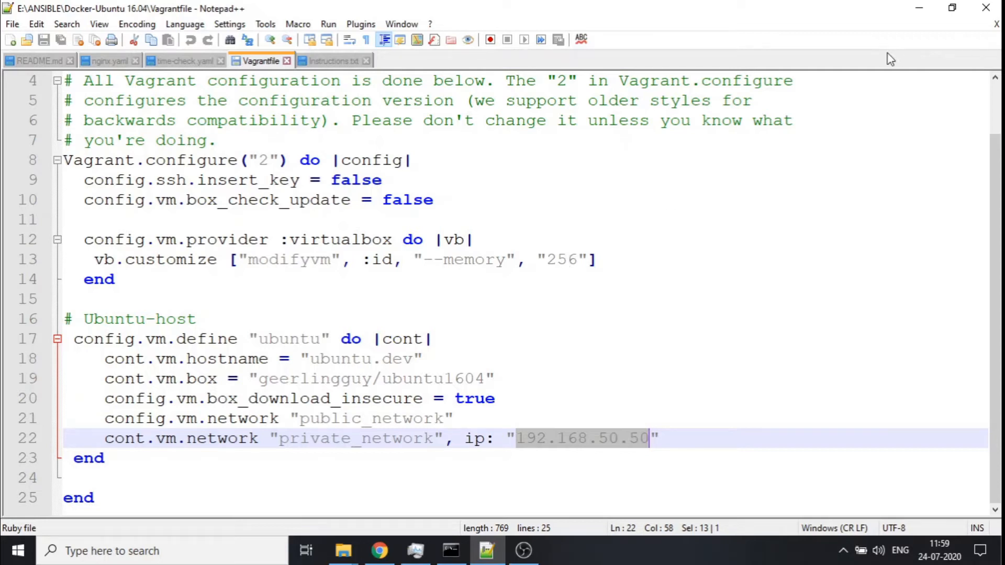
click(919, 8)
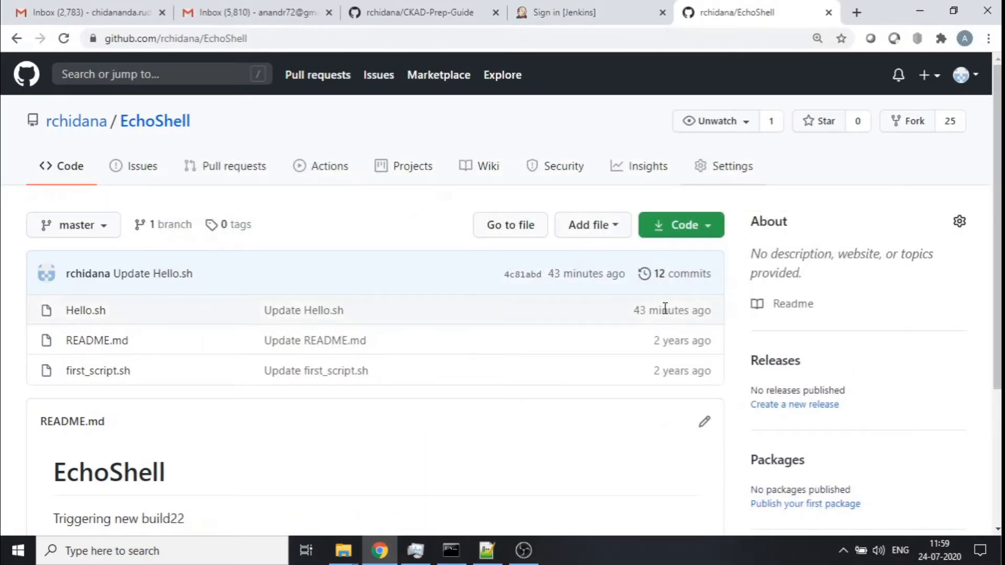
- Check the Vagrant machine's state with vagrant status in the project folder
click(451, 551)
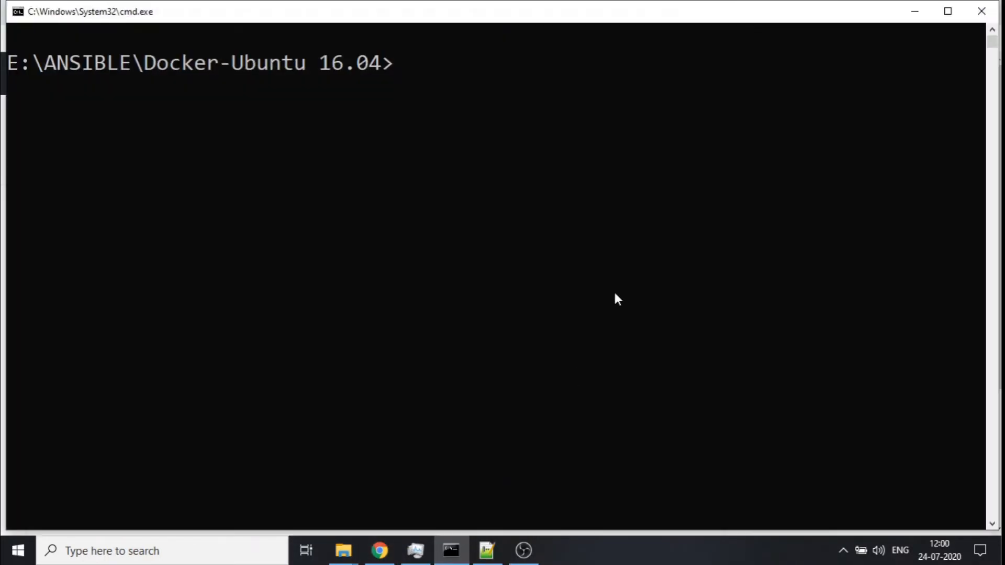
text(vagrant)
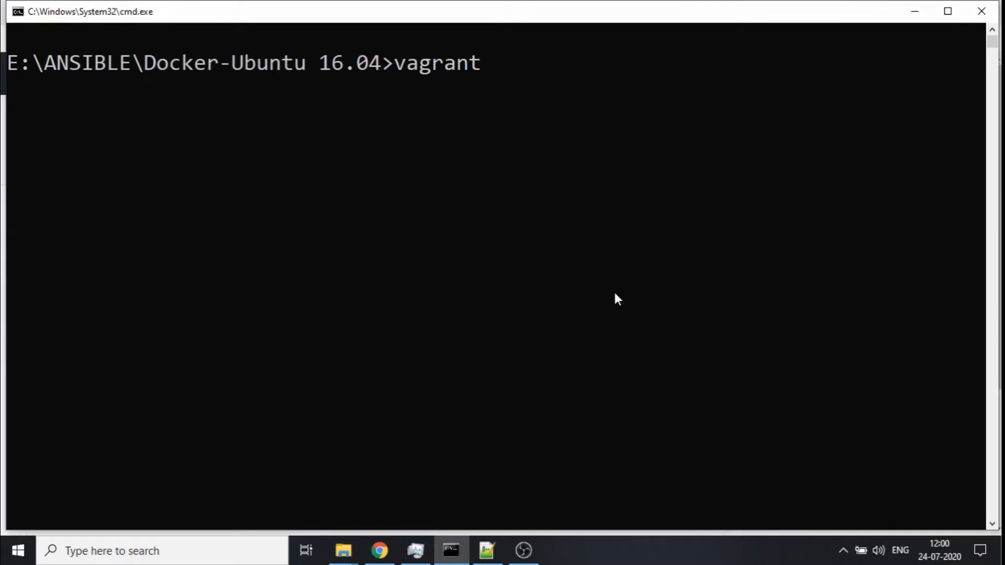
text( statyu)
key(BackSpace)
key(BackSpace)
text(us)
key(Return)
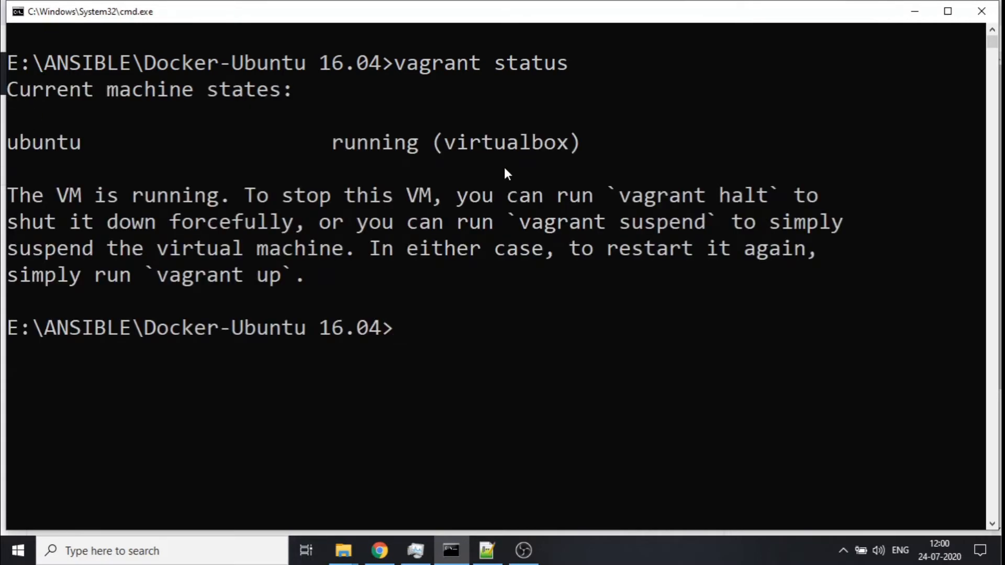
- Ping the VM's private network address 192.168.50.50 from the command prompt
text(ping )
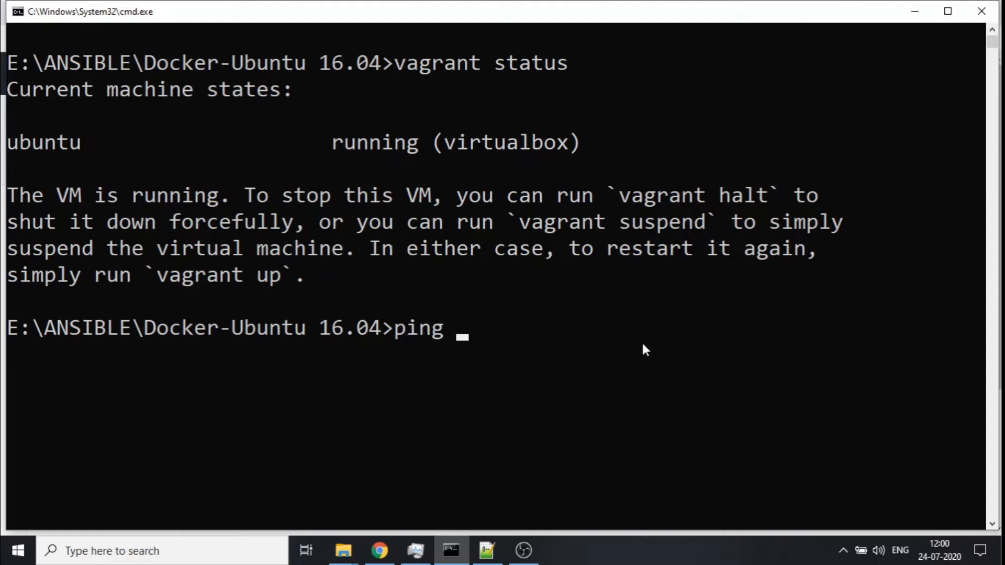
text(192.168)
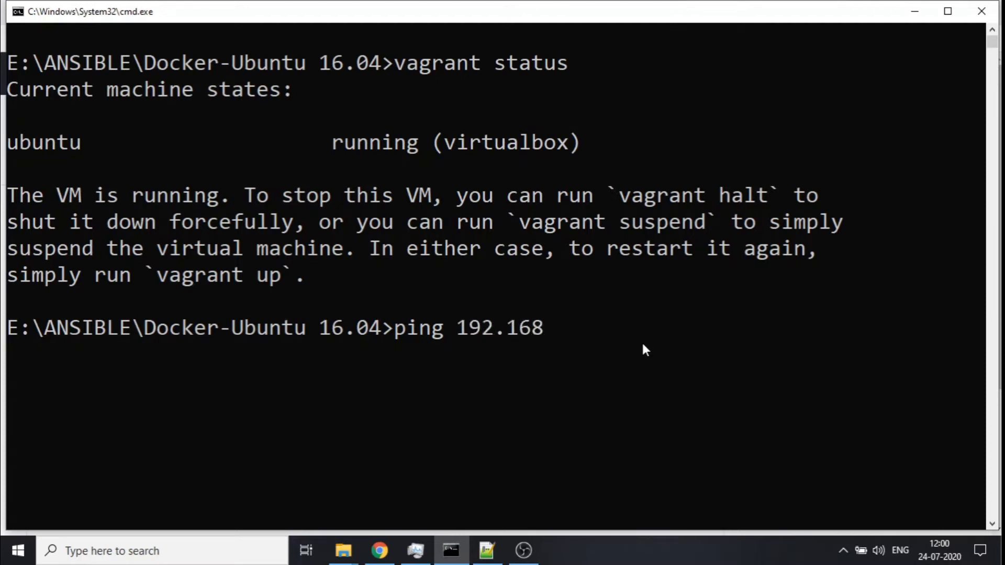
text(.50.50)
click(487, 551)
click(561, 464)
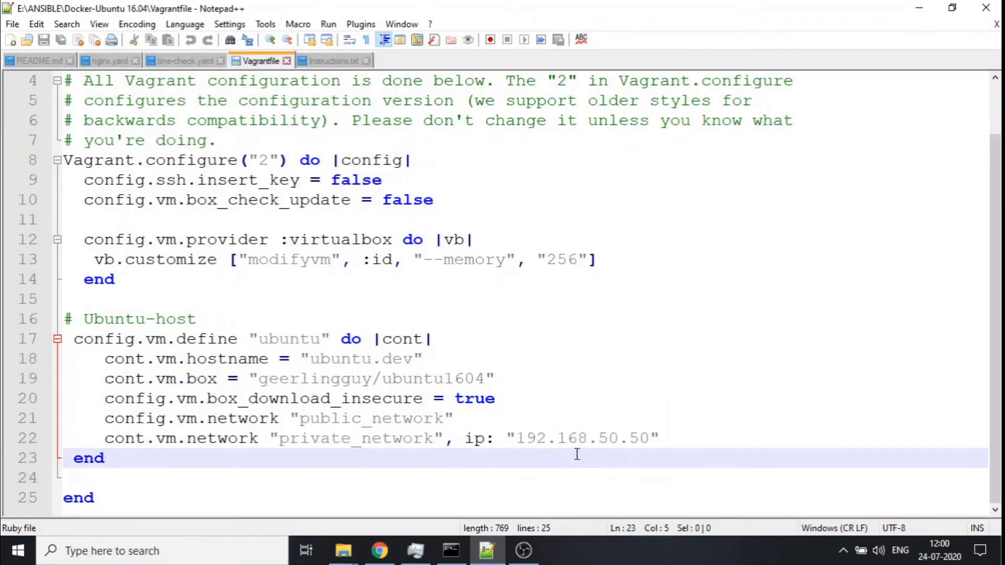
click(577, 440)
click(919, 8)
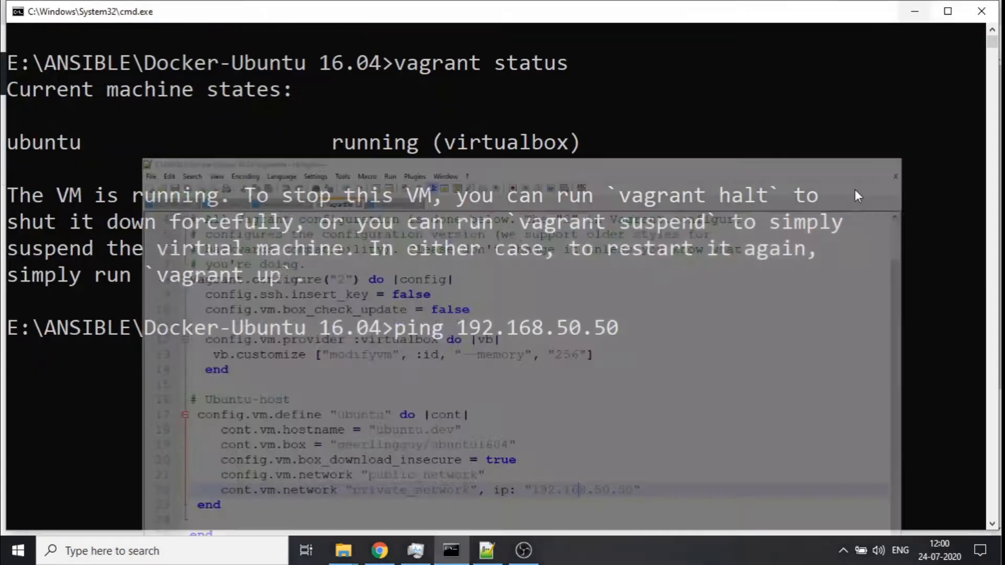
key(Return)
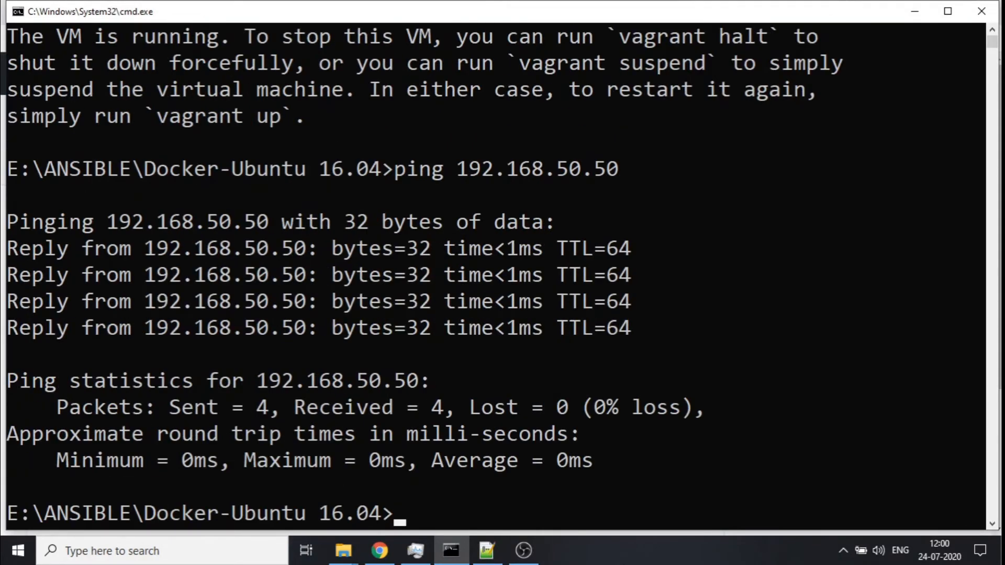
- Open an SSH session into the ubuntu machine with vagrant ssh ubuntu
text(vagrant ssh)
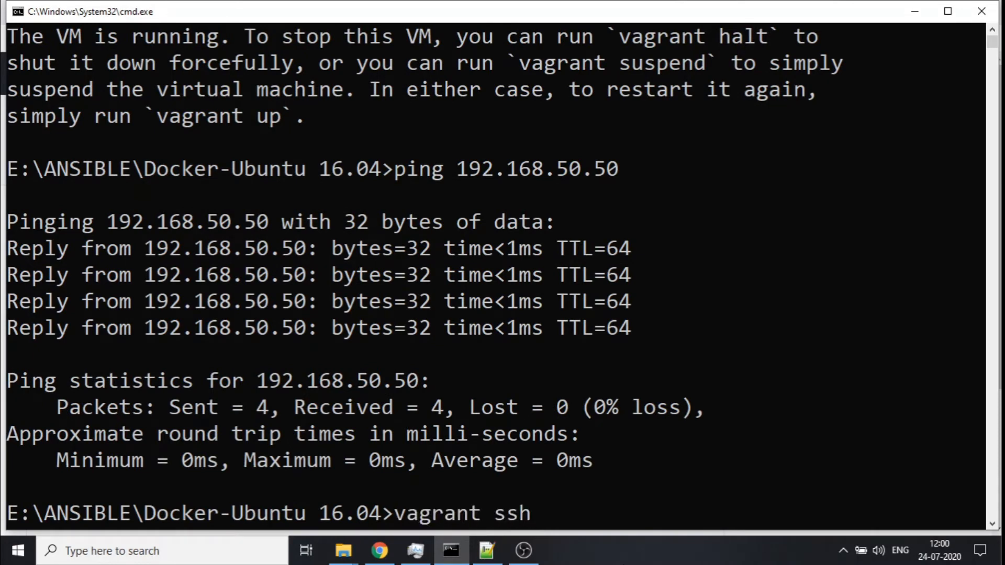
scroll(593, 448, up, 2)
scroll(591, 443, down, 2)
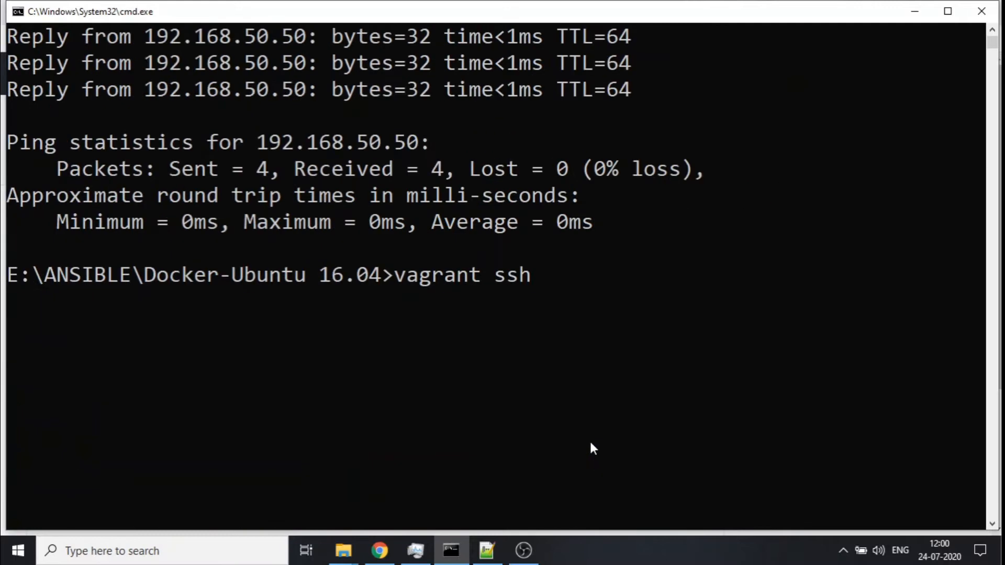
text(ubuntu)
key(Return)
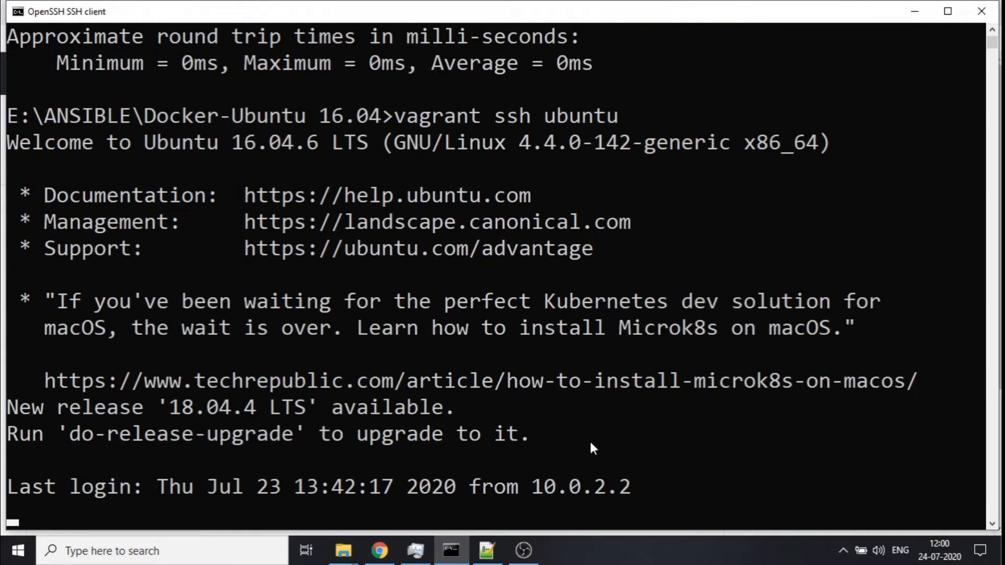
- Clear the terminal and check the current user and working directory with whoami and pwd
text(clear)
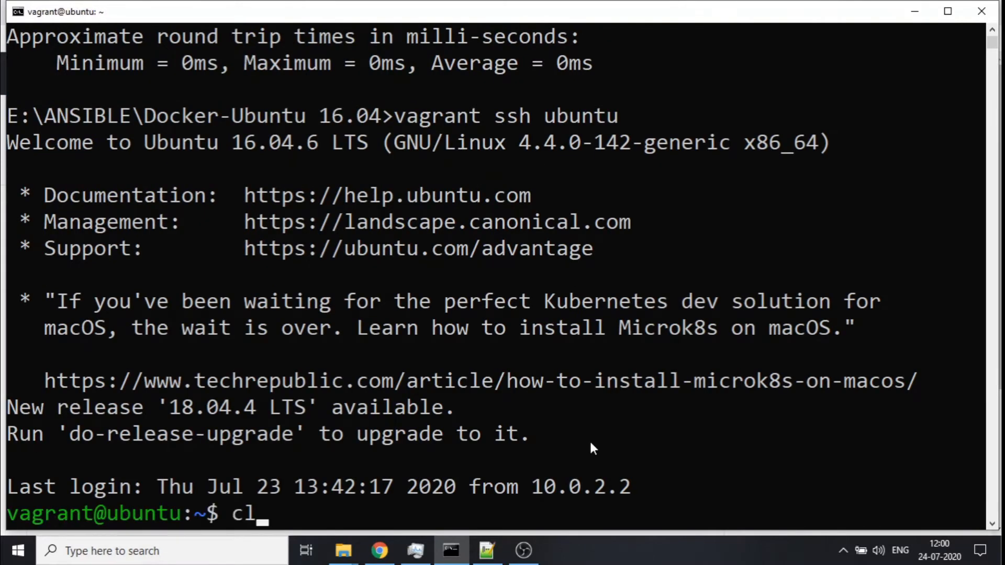
key(Return)
text(whoami)
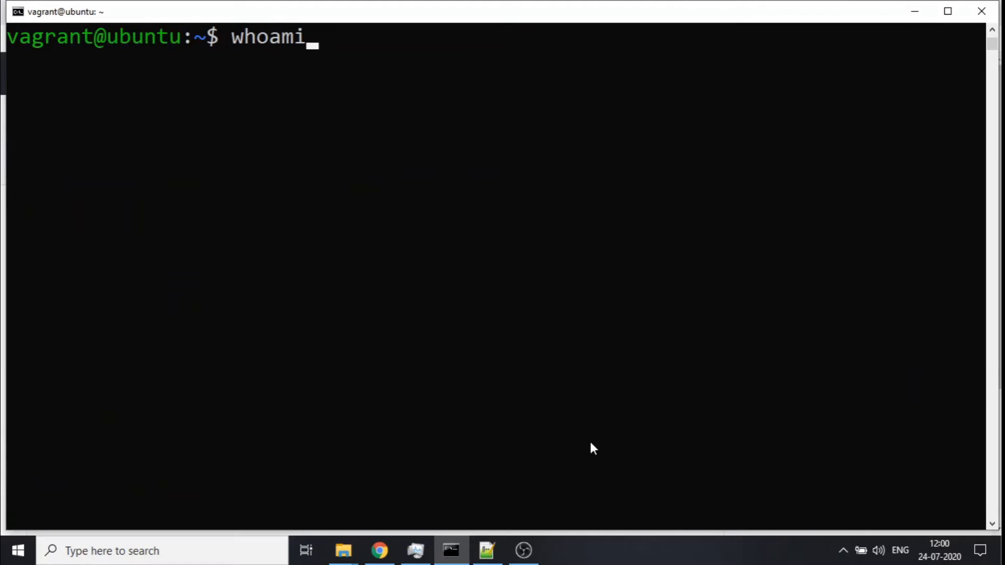
key(Return)
text(pwd)
key(Return)
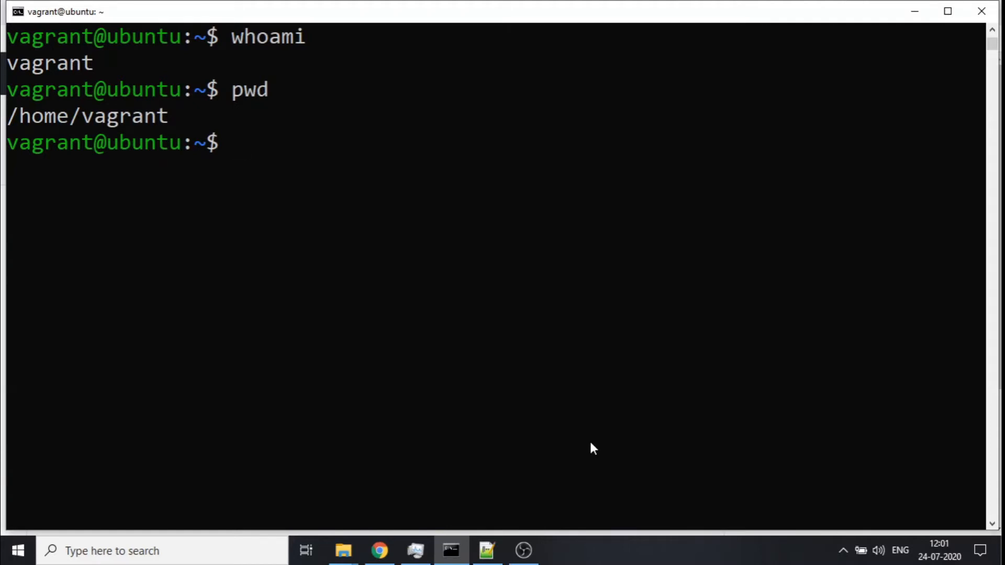
- Copy the sudo adduser jenkins-user command from the Instructions.txt file
click(488, 551)
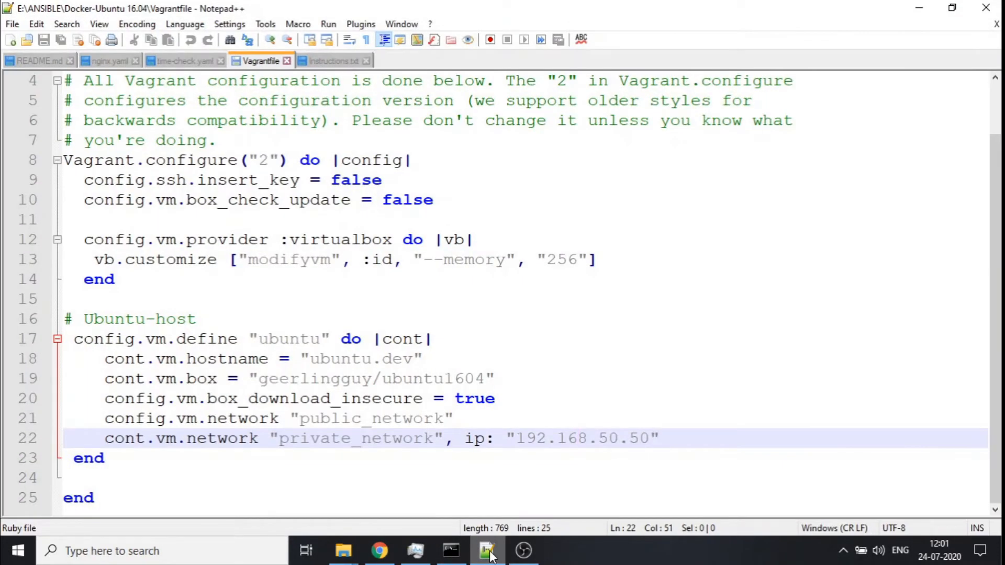
click(328, 62)
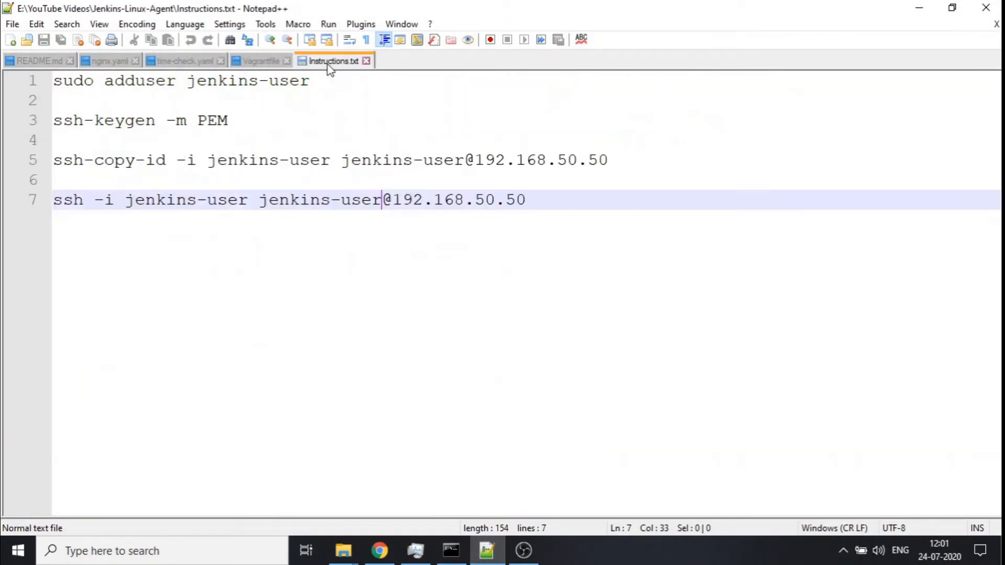
drag(58, 82, 333, 84)
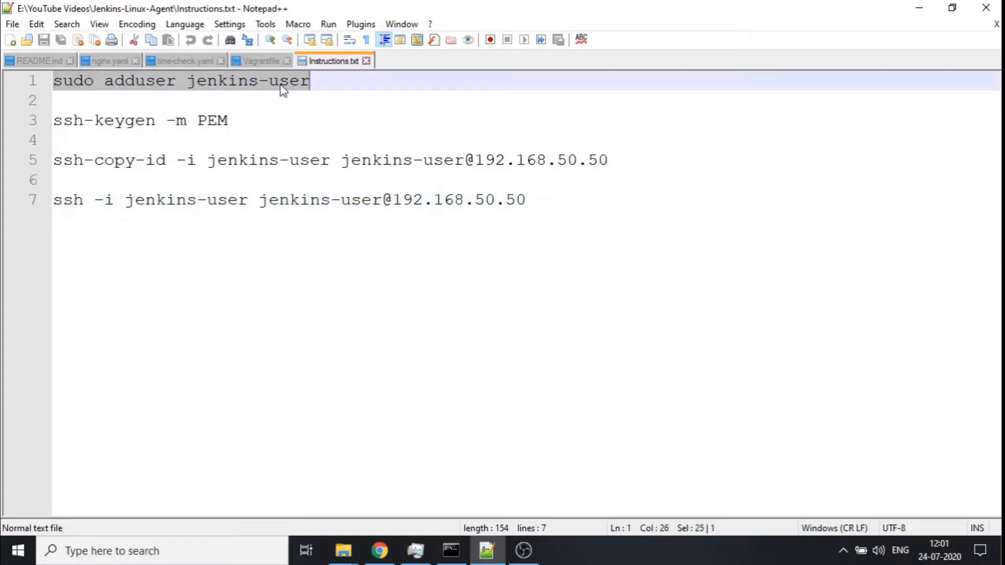
right_click(264, 83)
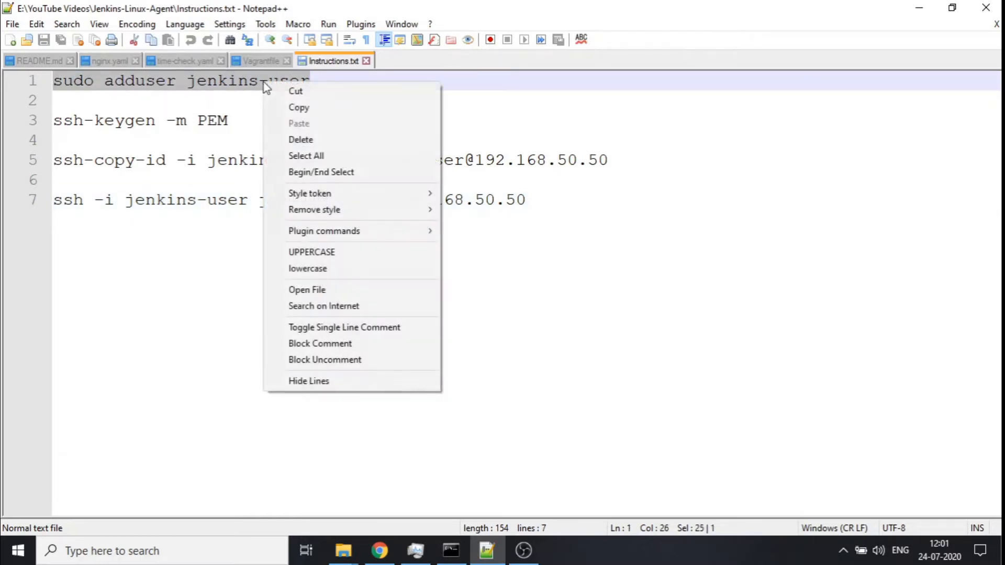
click(296, 107)
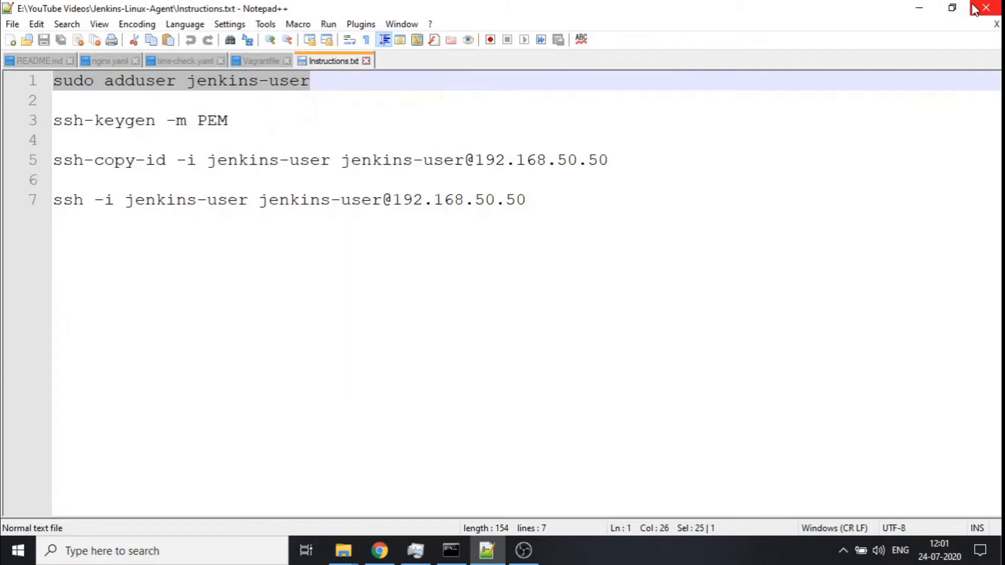
- Run sudo adduser jenkins-user in the VM, enter the new account password twice, accept default details and confirm
click(920, 9)
right_click(488, 190)
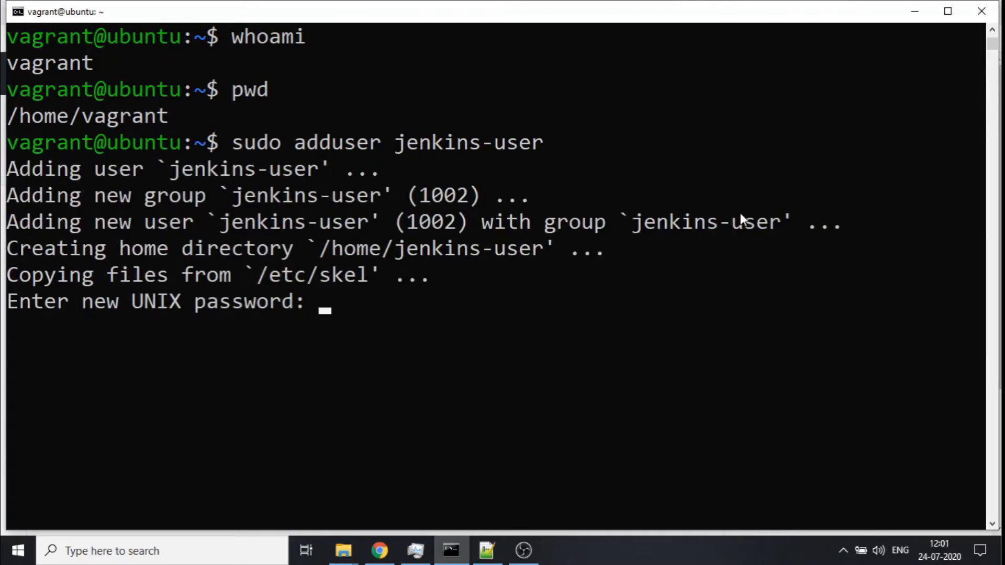
key(Return)
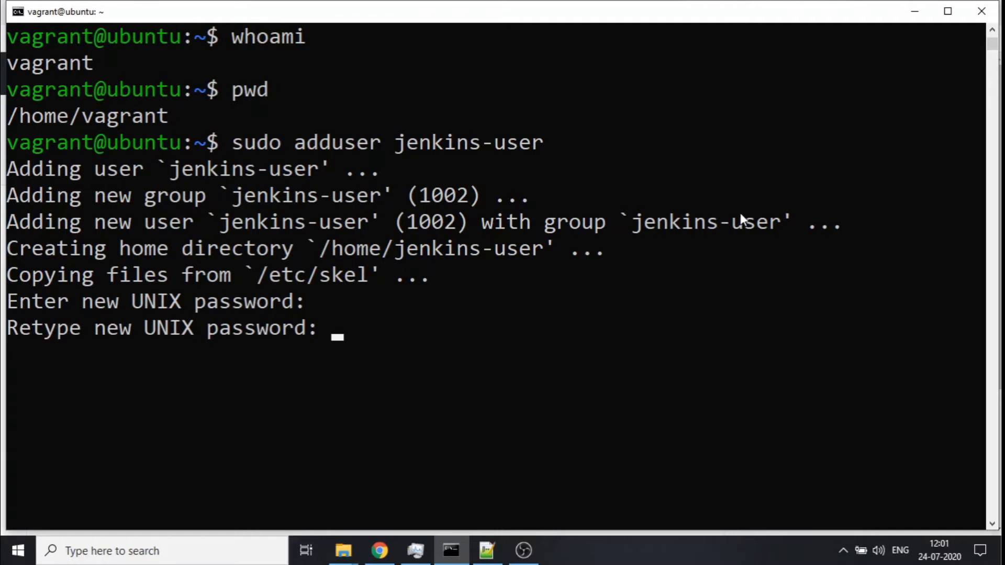
key(Return)
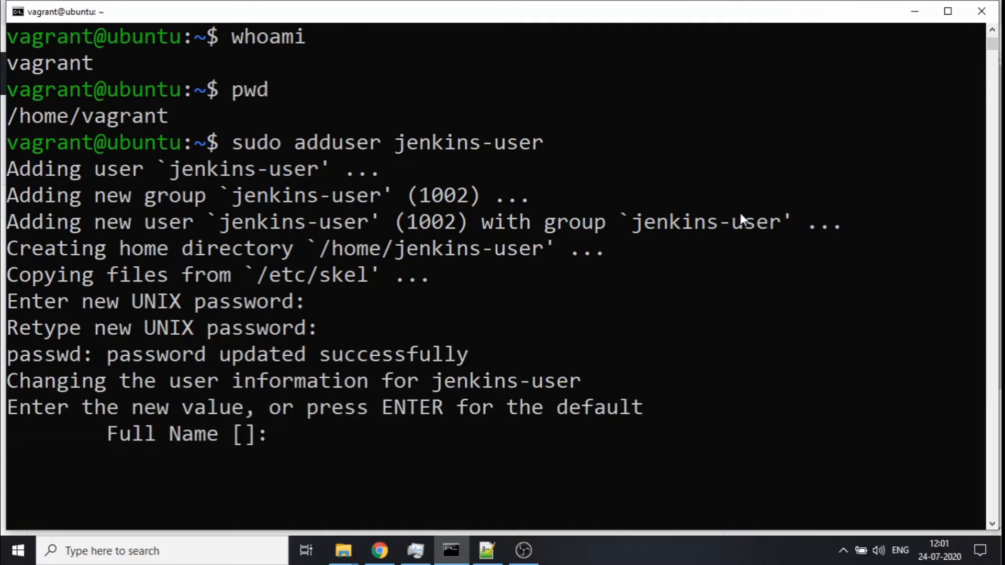
key(Return)
key(Return)
key(Return)
key(Return)
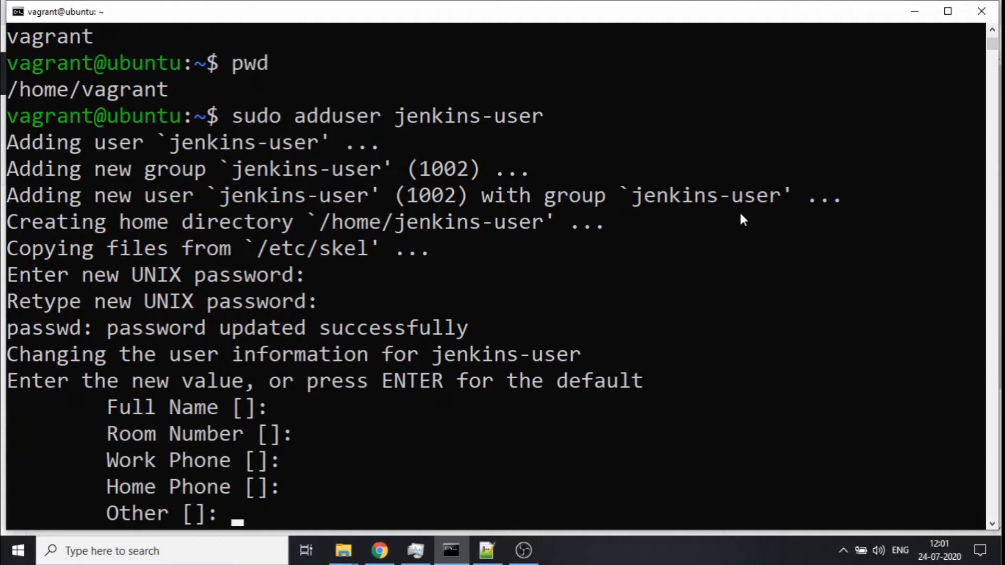
key(Return)
text(Y)
key(Return)
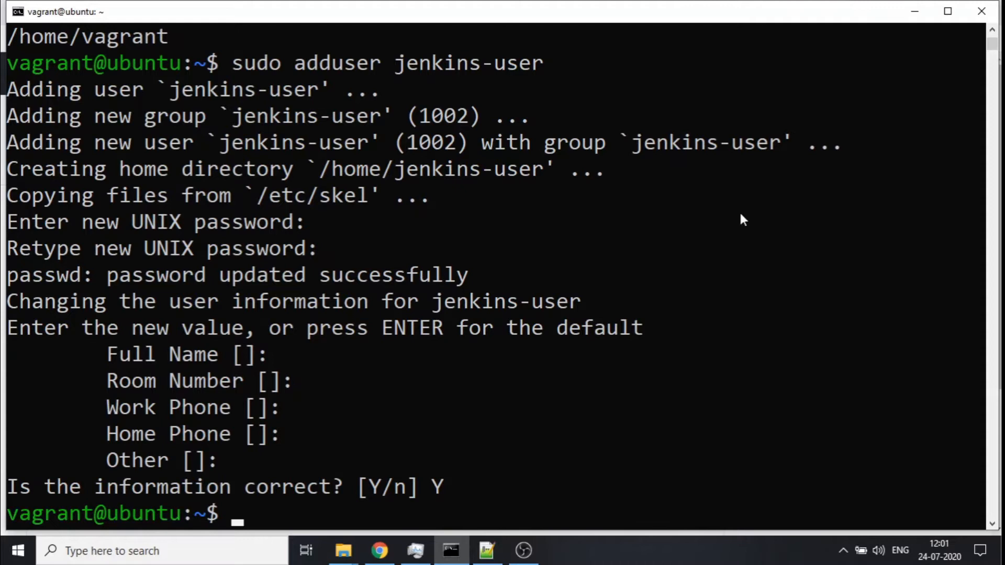
- Clear the terminal and switch to the jenkins-user account with sudo su jenkins-user
text(clear)
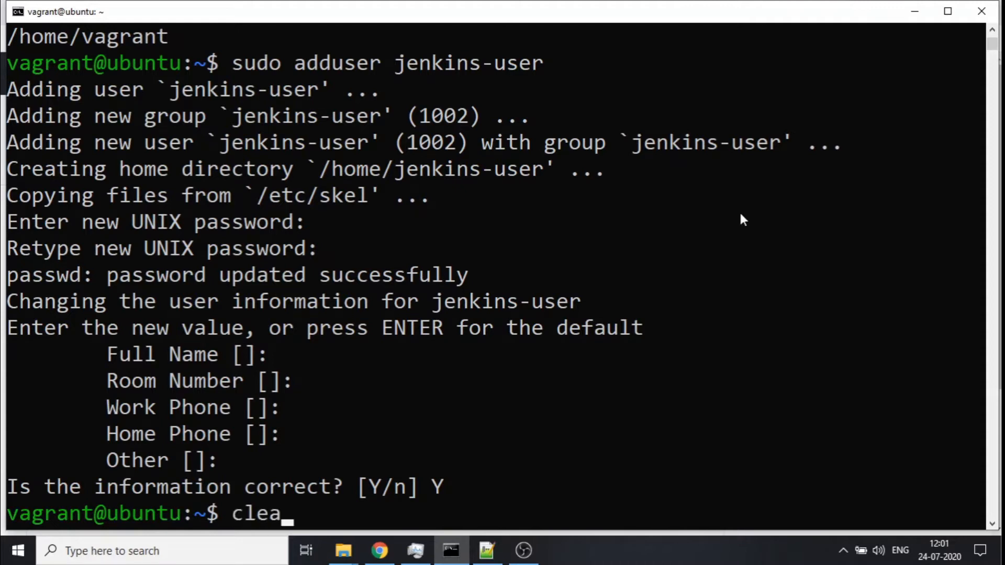
key(Return)
text(su)
key(BackSpace)
text(do su )
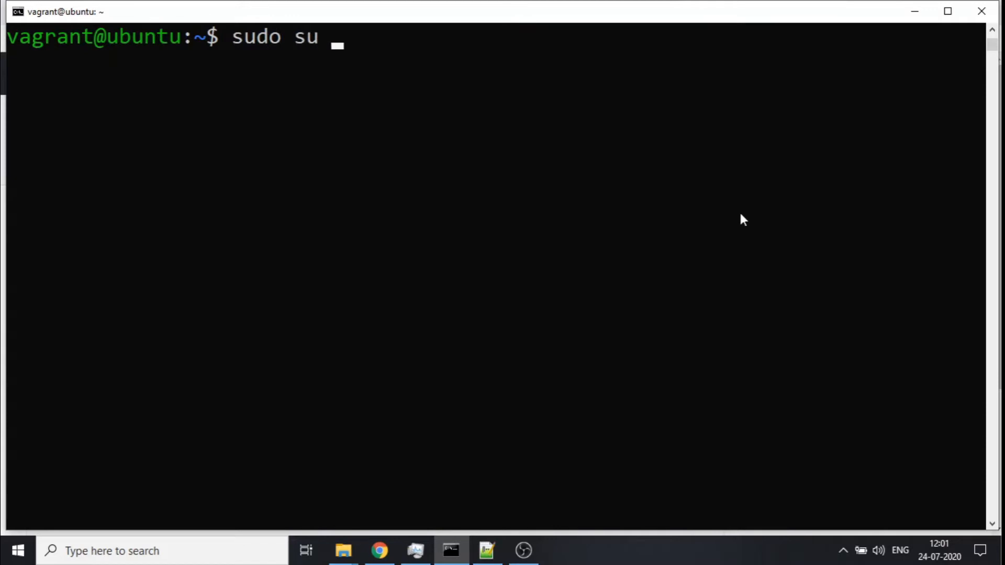
text(jenkins-)
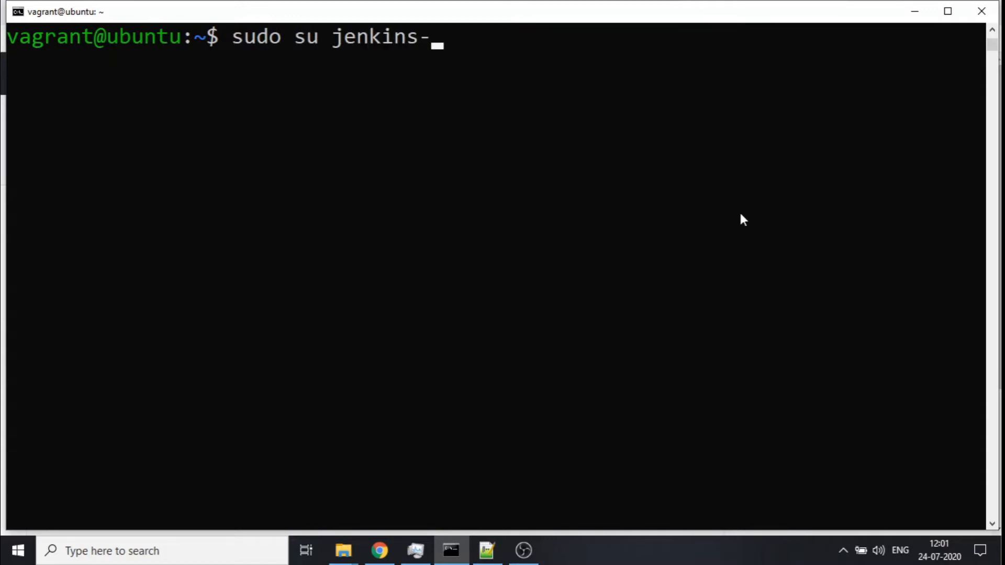
text(user)
key(Return)
- Check the current user with whoami, go to the home directory with cd, and print it with pwd
text(whoami)
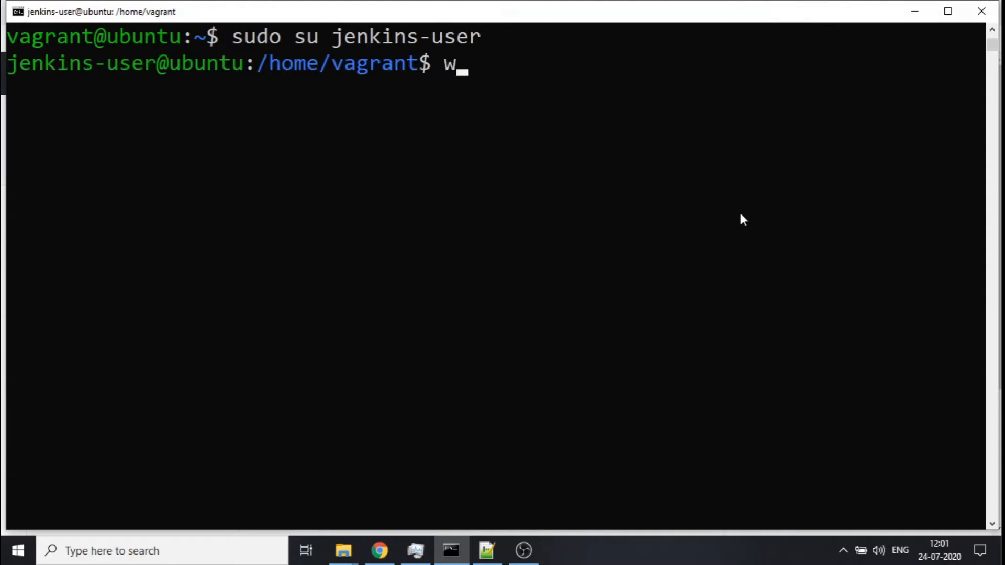
key(Return)
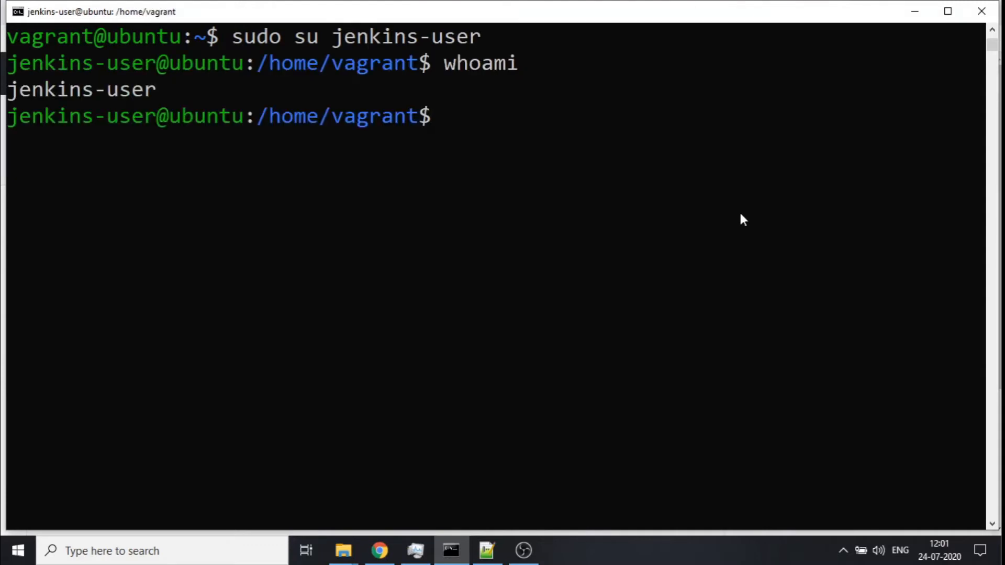
text(cd)
key(Return)
text(pwd)
key(Return)
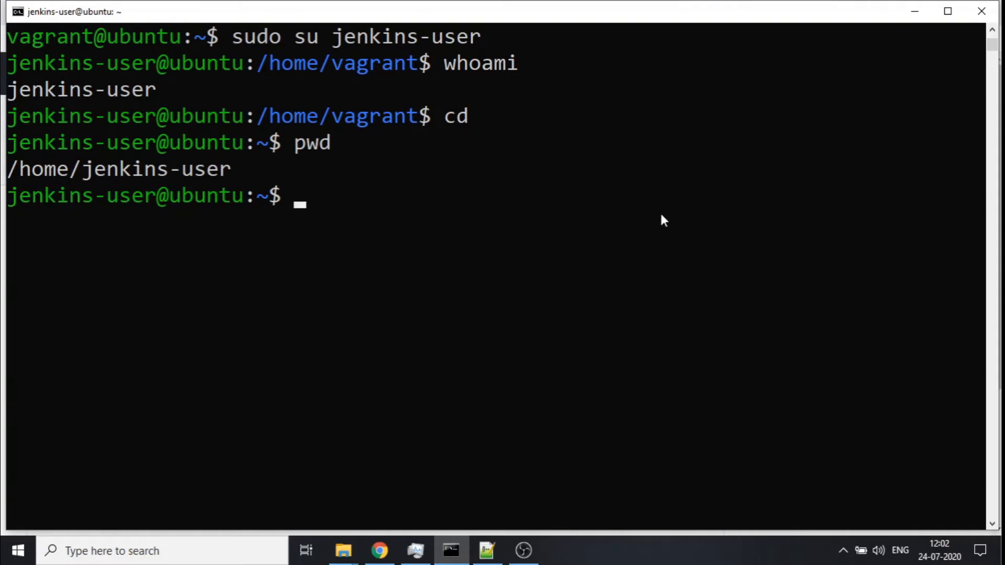
- Open Git Bash on the Windows host and maximize its window
double_click(97, 92)
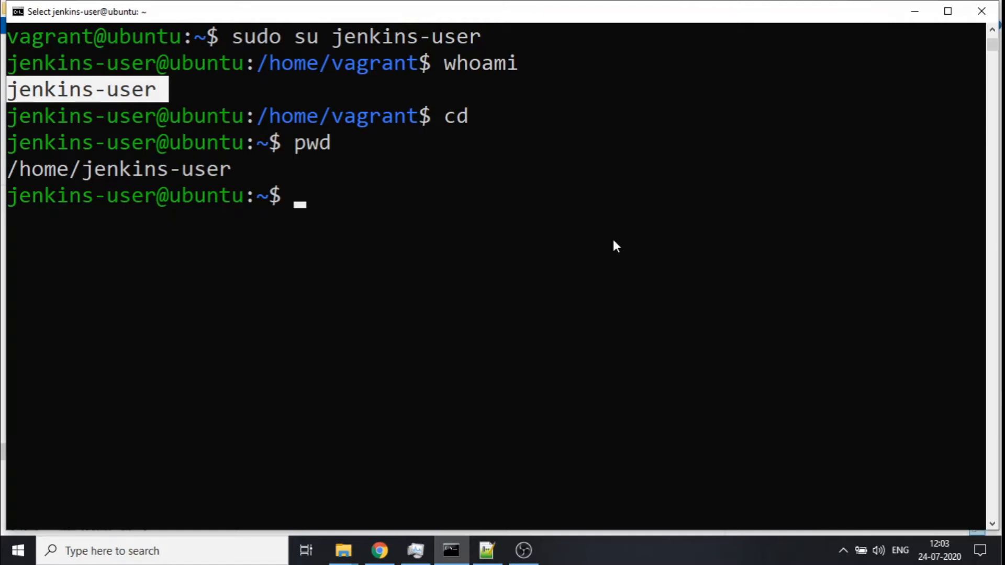
click(153, 551)
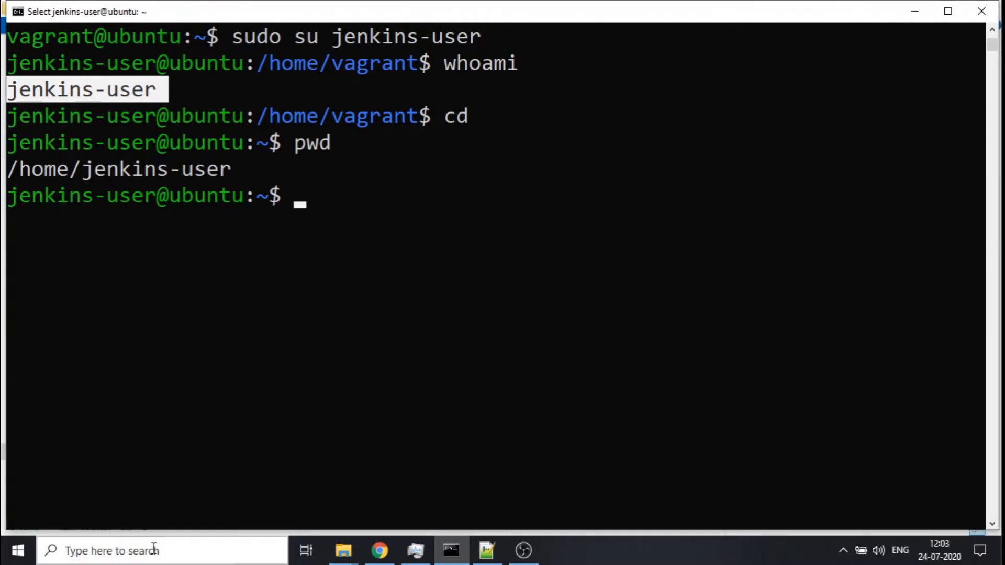
text(git)
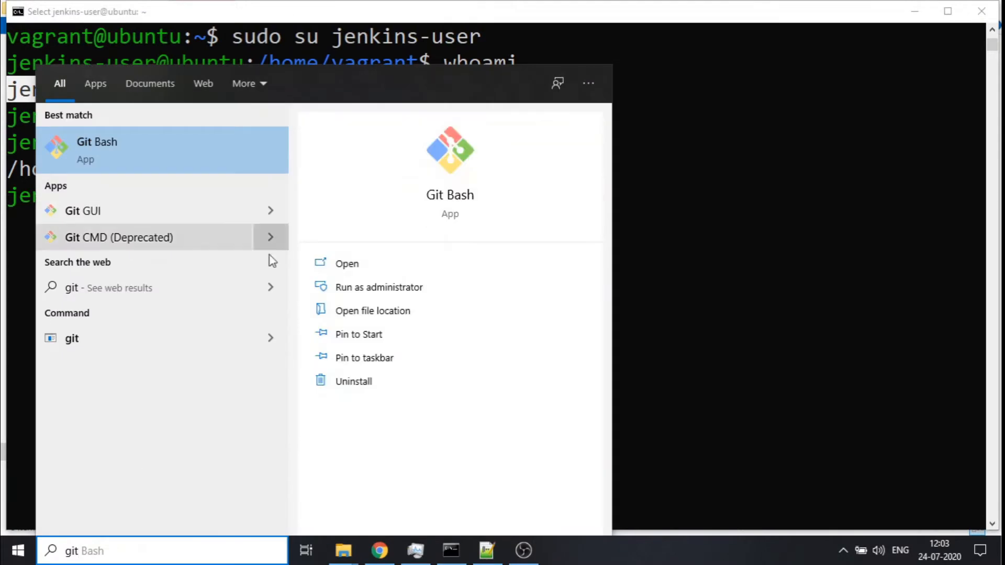
click(348, 266)
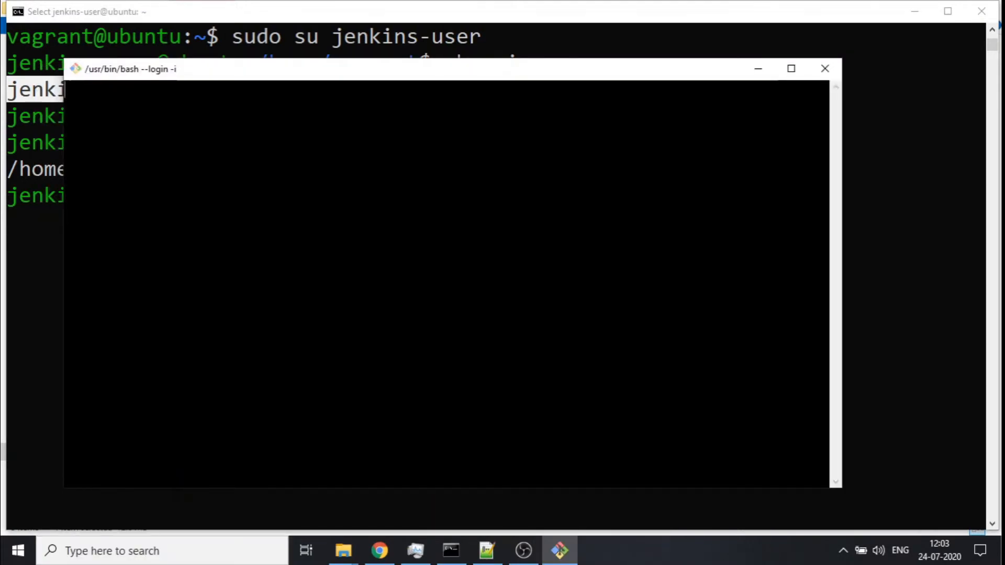
click(791, 71)
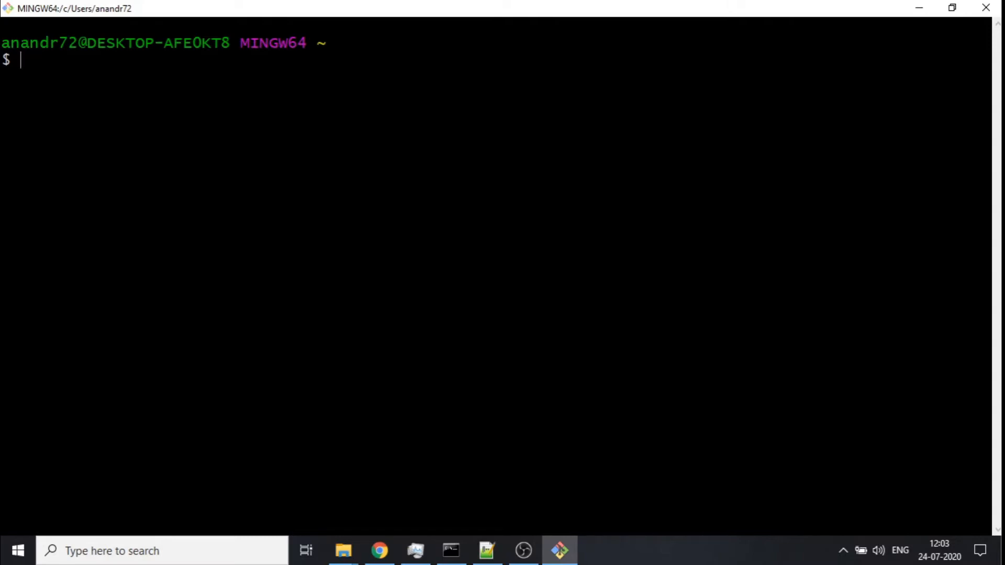
- Copy the ssh-keygen -m PEM command from the Instructions.txt file
click(493, 558)
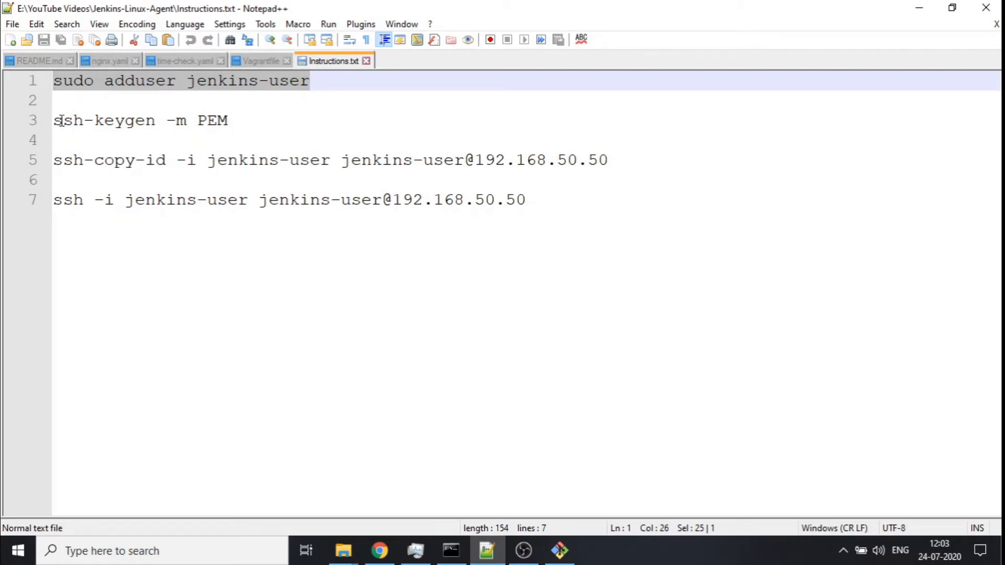
drag(54, 121, 231, 121)
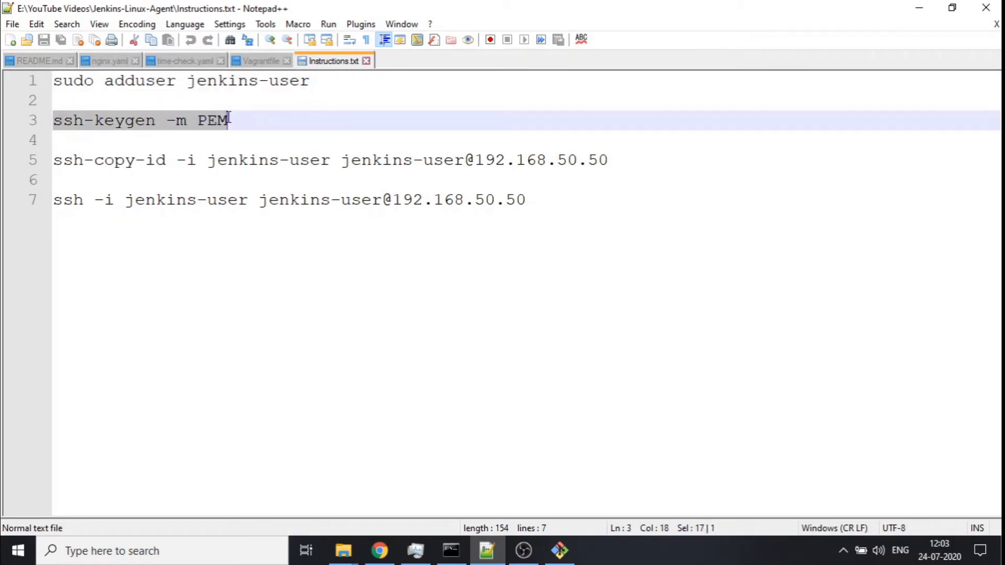
right_click(192, 128)
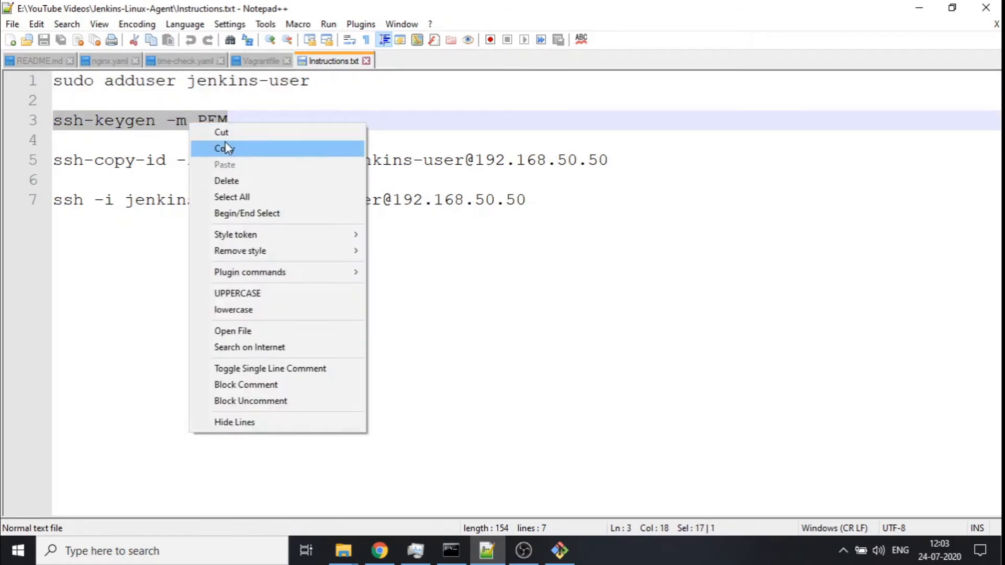
click(234, 148)
click(918, 8)
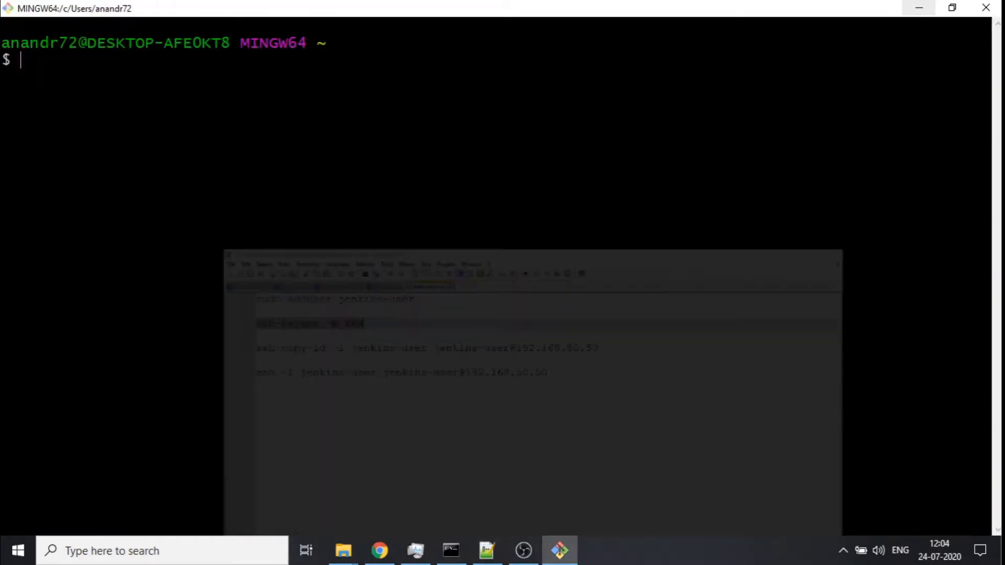
right_click(256, 156)
click(301, 200)
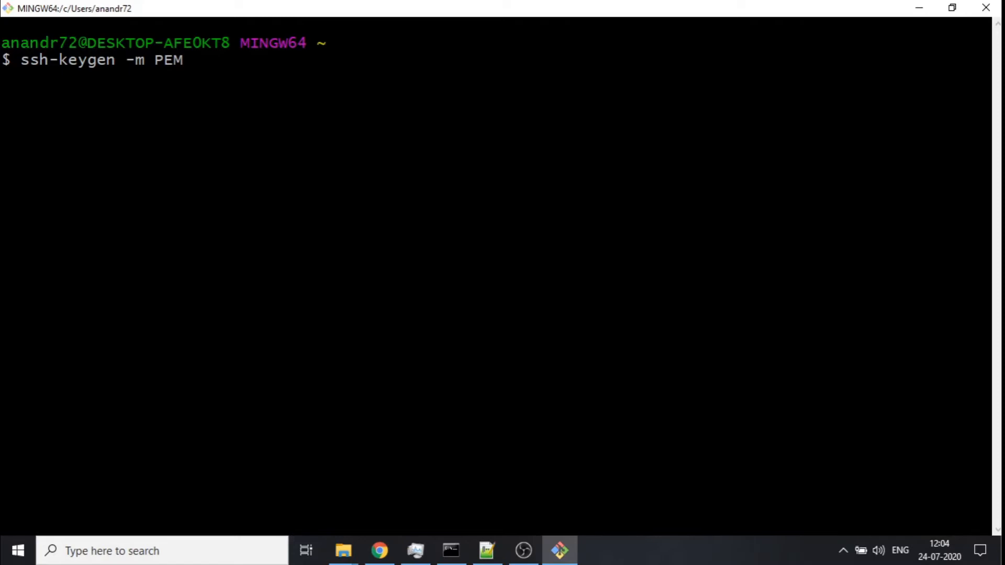
key(BackSpace)
key(BackSpace)
key(BackSpace)
key(BackSpace)
key(BackSpace)
key(BackSpace)
key(BackSpace)
key(BackSpace)
key(BackSpace)
key(BackSpace)
key(BackSpace)
key(BackSpace)
key(BackSpace)
key(BackSpace)
key(BackSpace)
key(BackSpace)
key(BackSpace)
- Print the working directory with pwd and change to the E drive with cd /e/
text(pw)
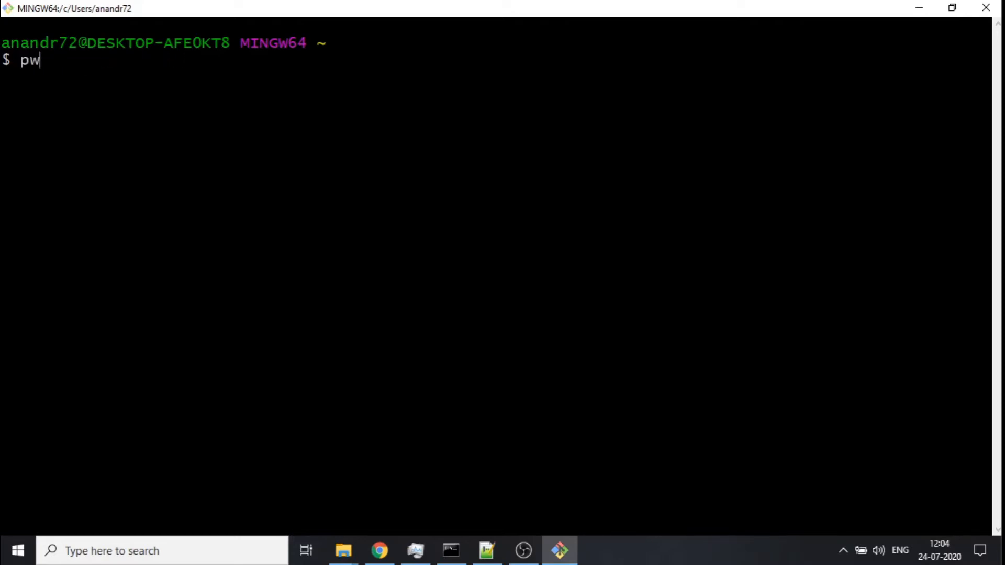
text(d)
key(Return)
text(cd /e/)
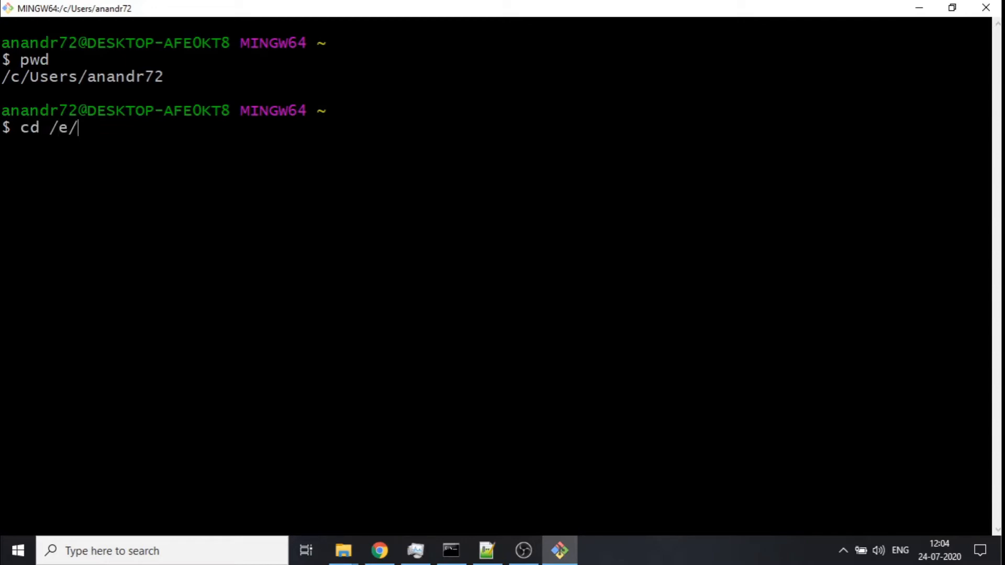
key(Return)
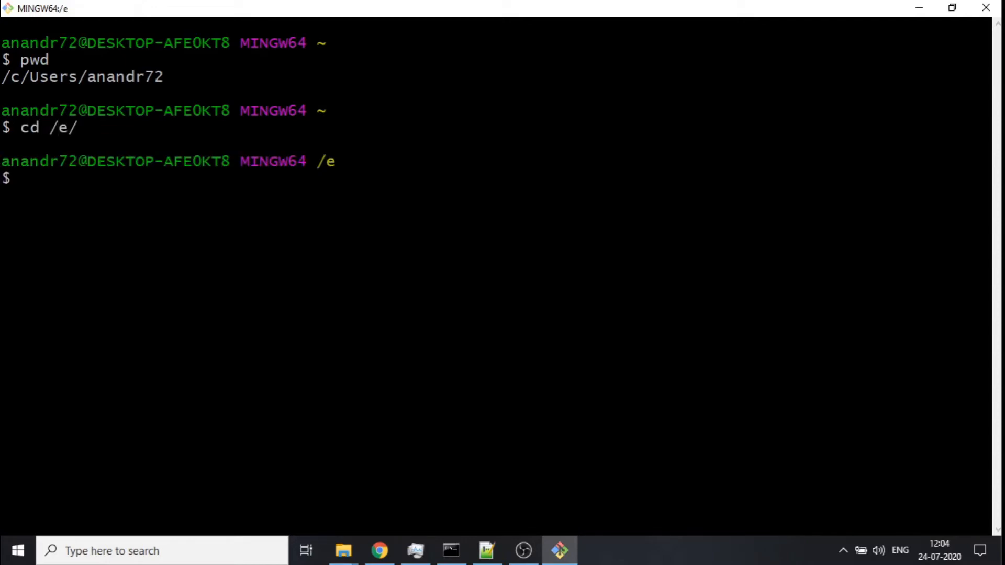
- Create a jenkins-user-keys folder, change into it and confirm the location with pwd
text(mkdir jenkins-)
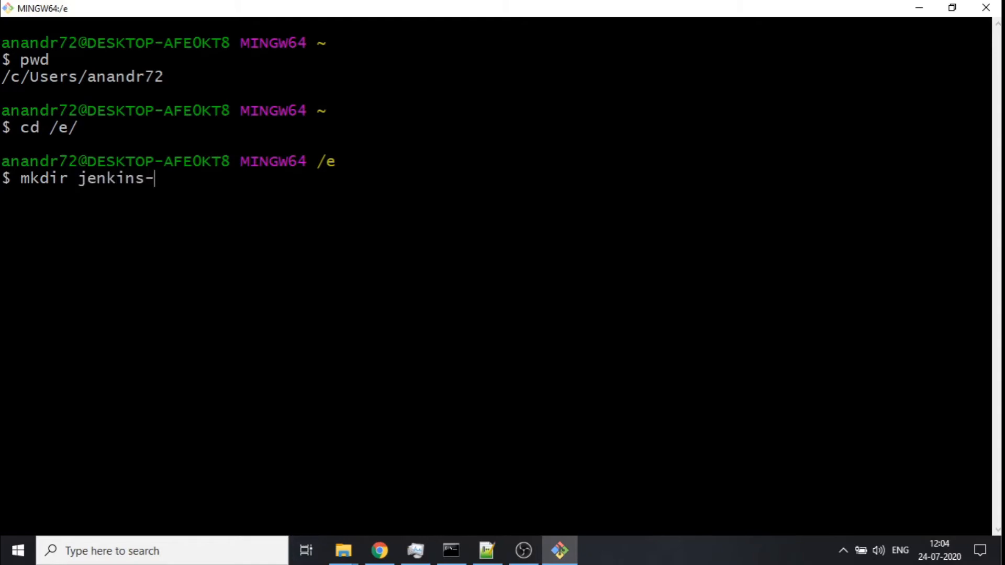
text(user-keys)
key(Return)
text(cd jenkins-)
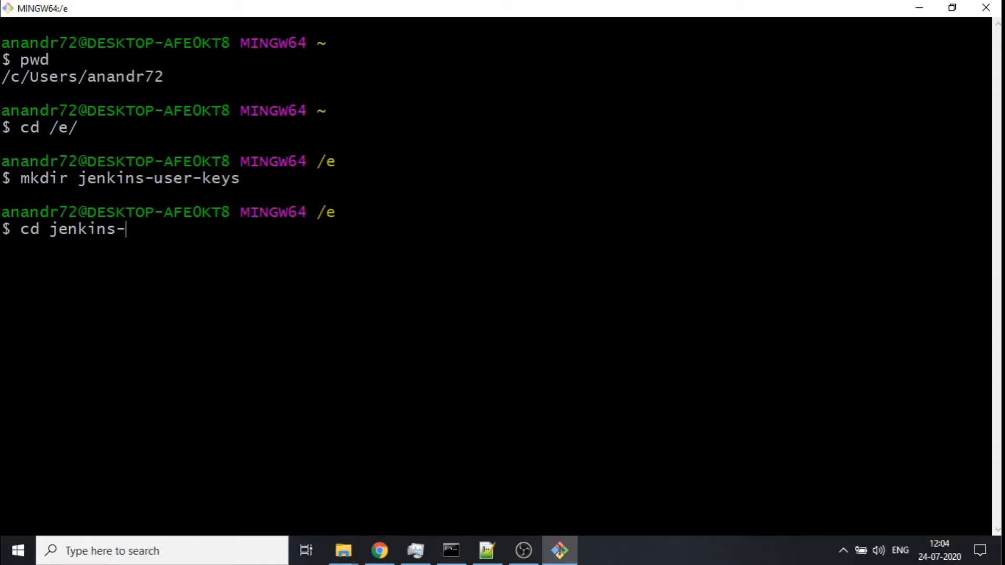
text(user-)
key(Tab)
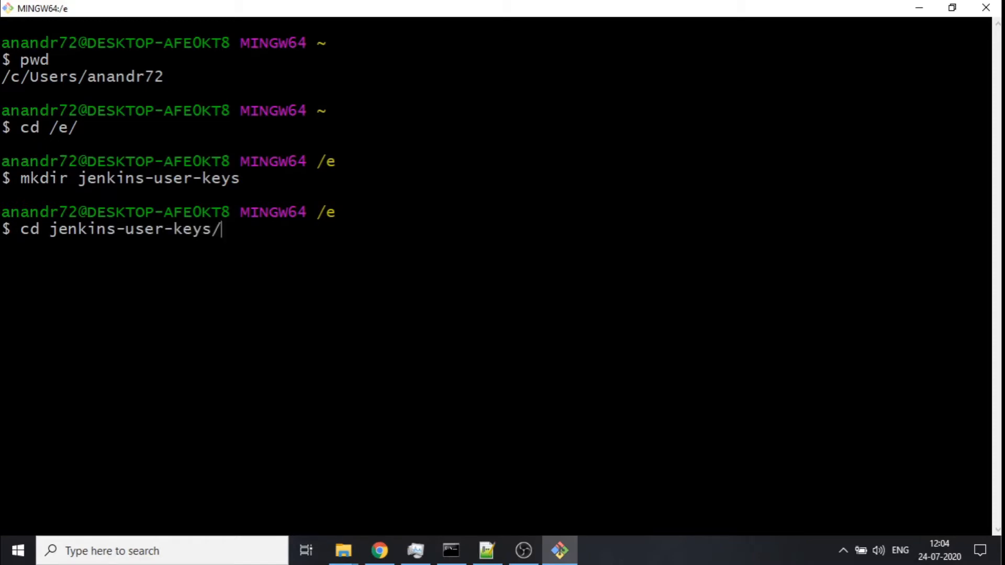
key(Return)
text(pwd)
key(Return)
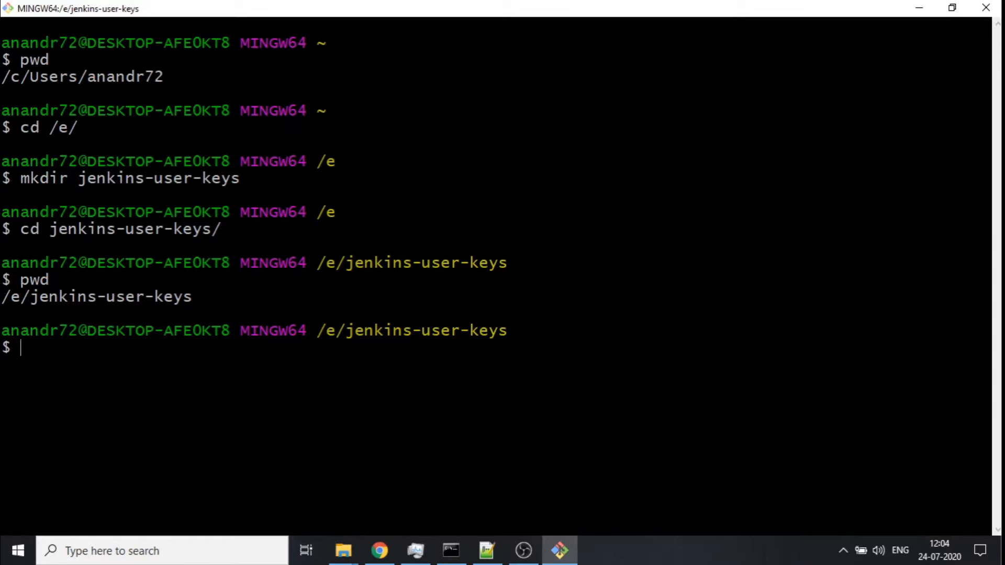
- Run ssh-keygen -m PEM, save the key as jenkins-user and leave the passphrase empty
right_click(508, 202)
click(545, 247)
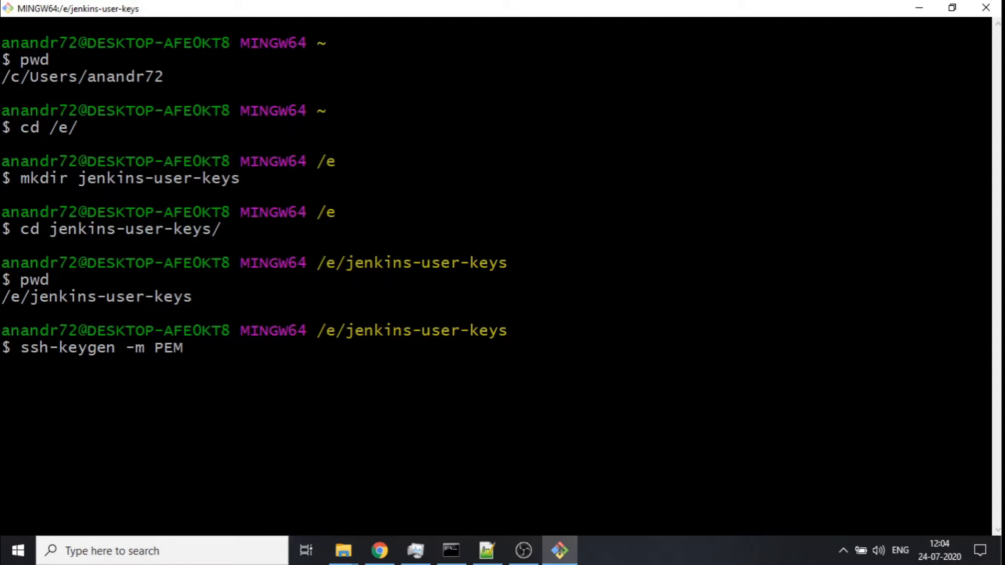
key(Return)
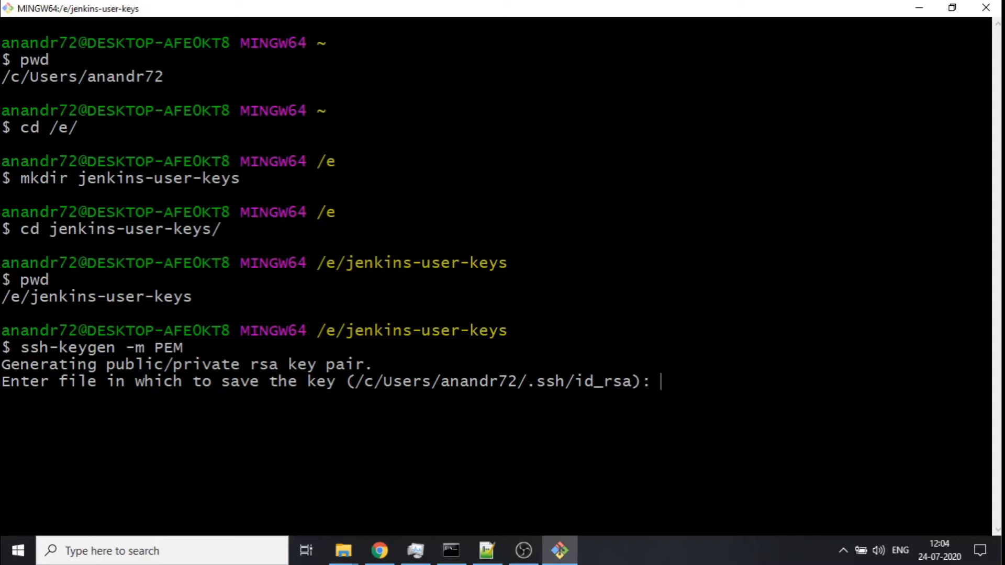
text(jenkins-user)
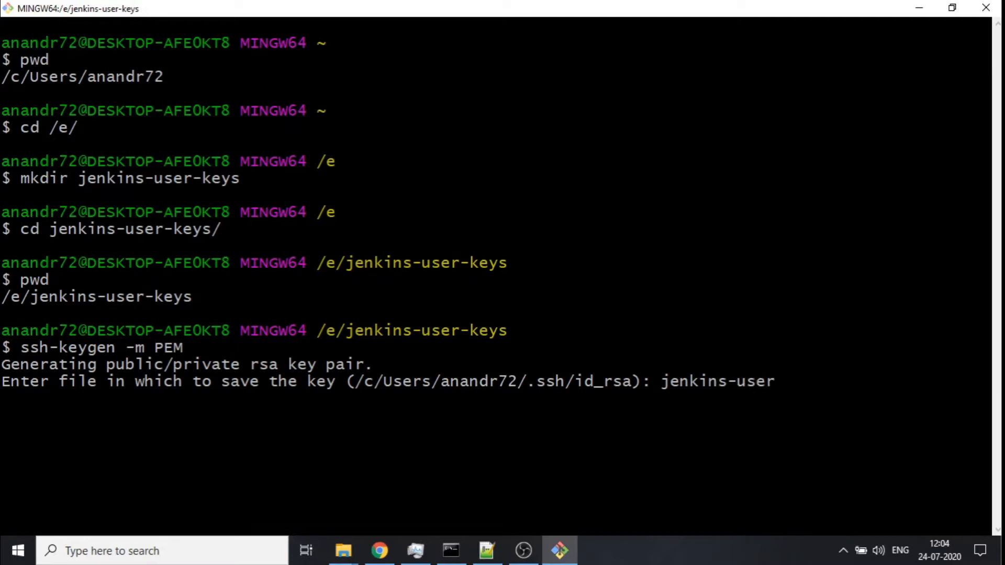
key(Return)
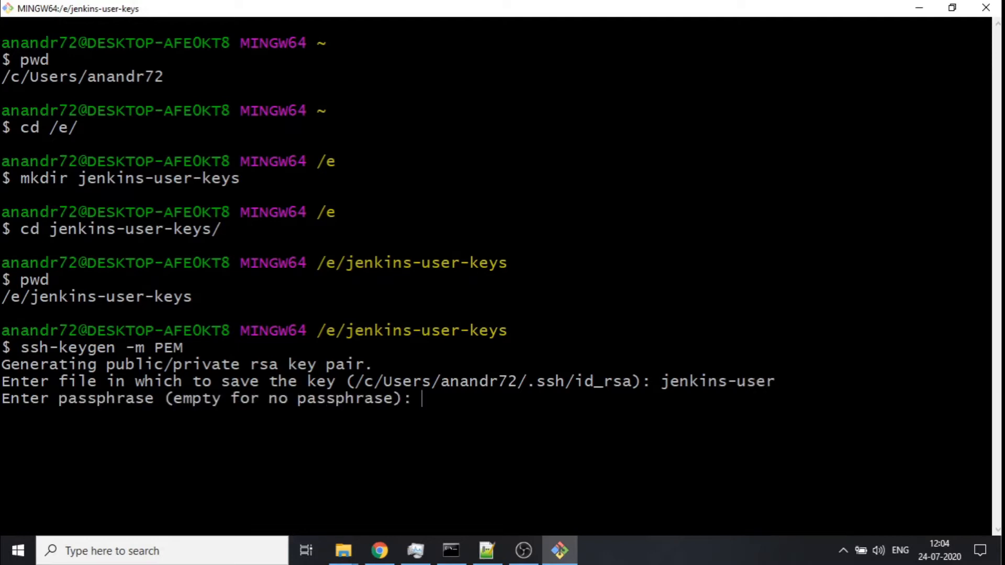
key(Return)
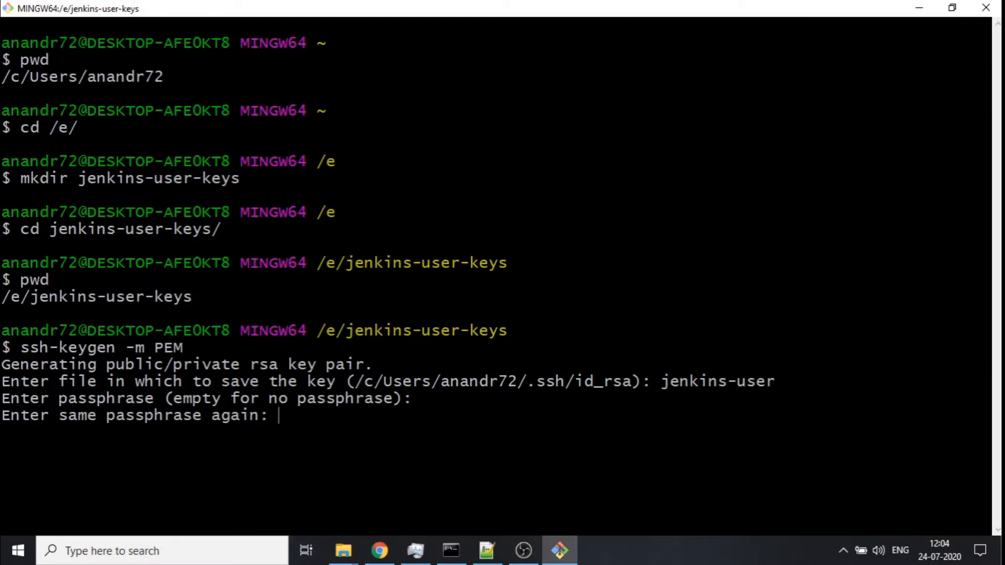
key(Return)
- List the generated key files with ls -ltr and examine the private and public key names
text(ls -ltr)
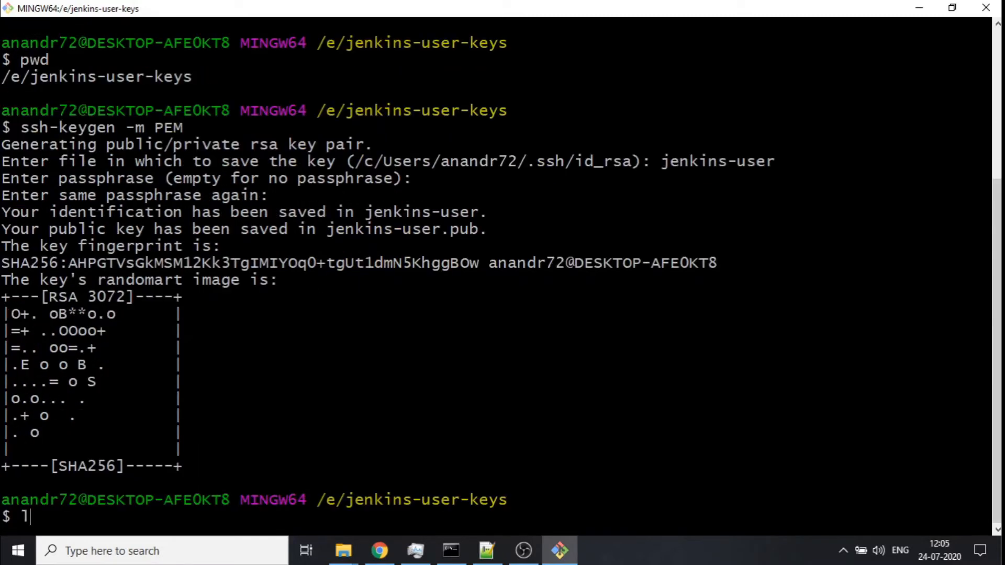
key(Return)
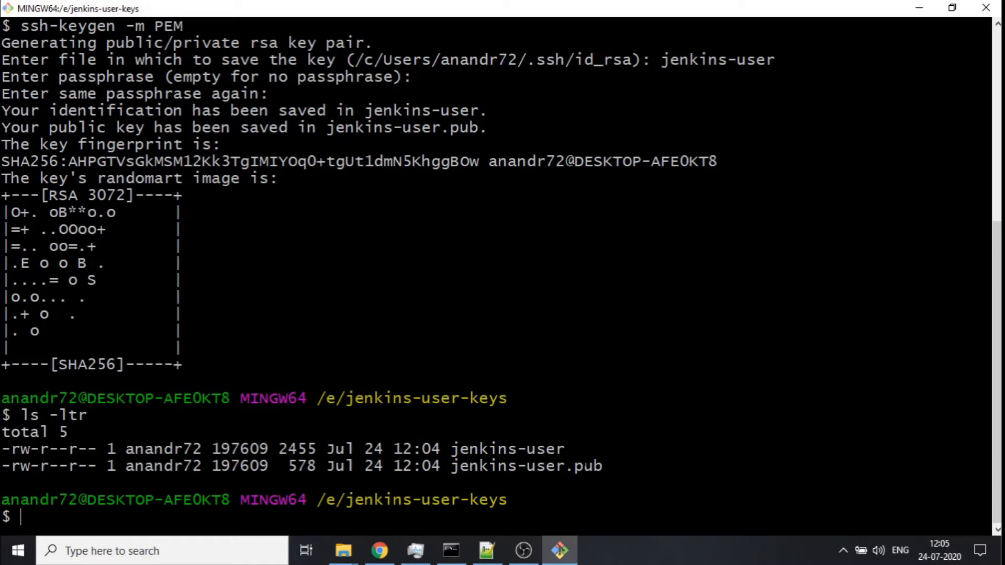
double_click(554, 465)
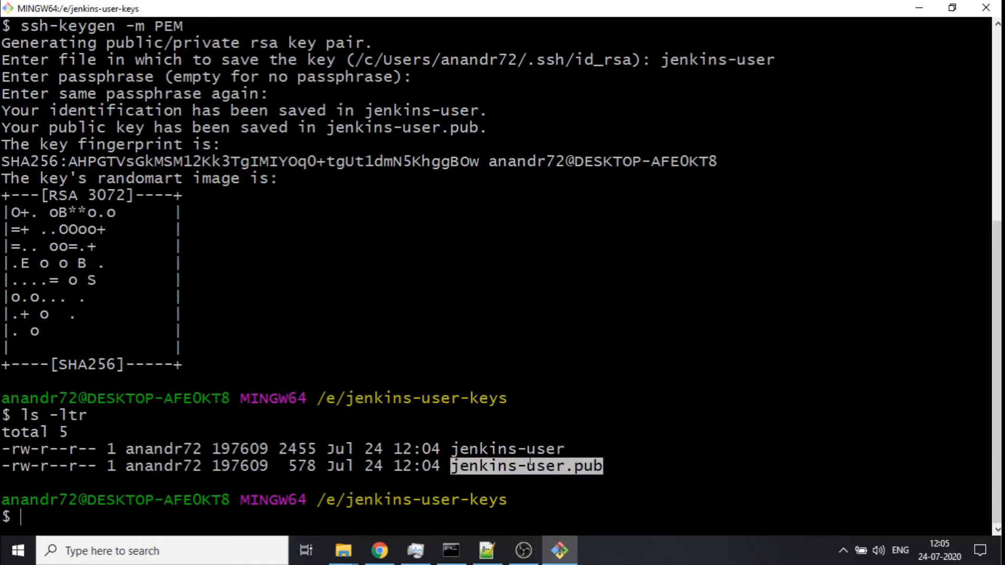
double_click(489, 448)
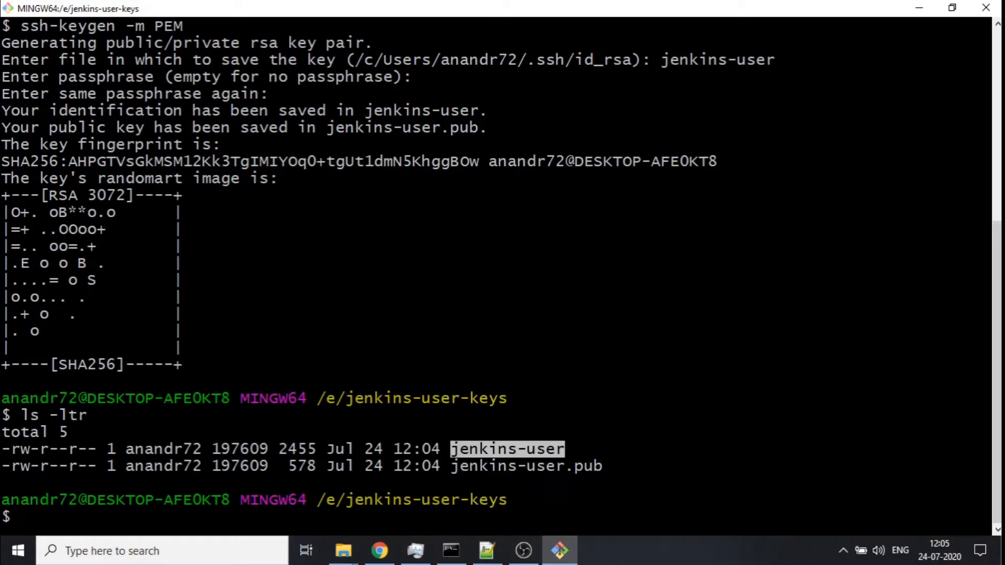
click(487, 550)
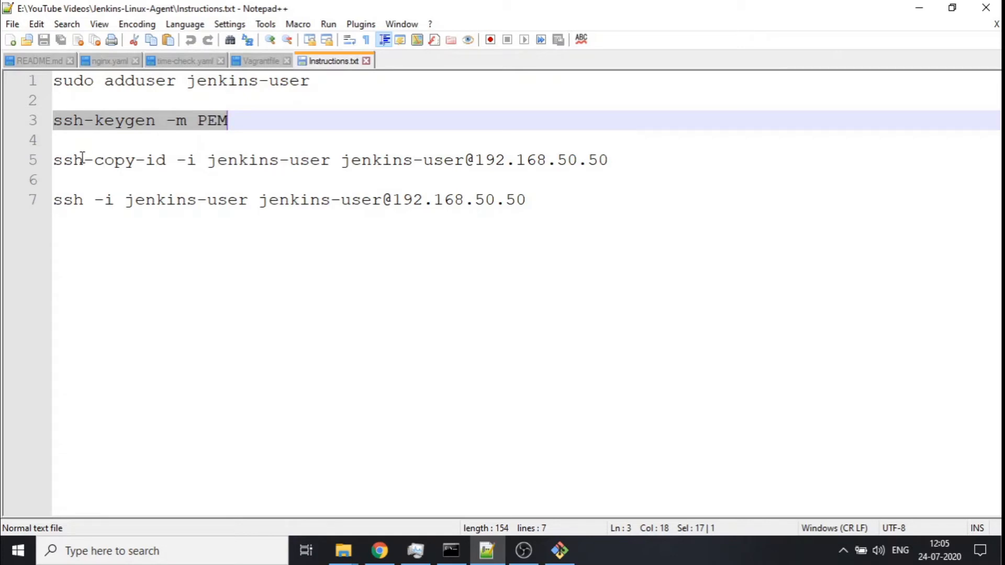
drag(55, 159, 169, 174)
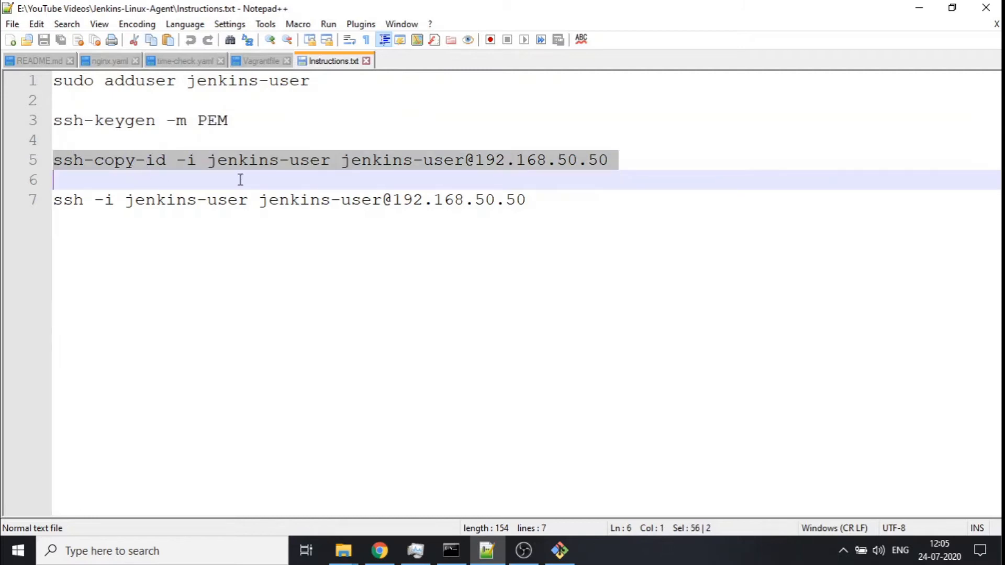
click(919, 8)
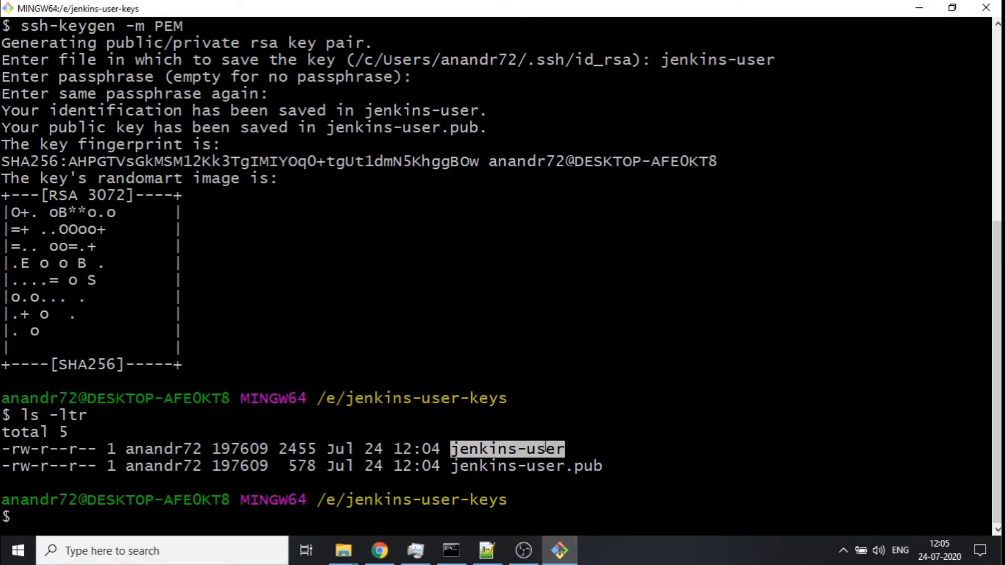
- Check the current user and working directory in the VM terminal with whoami and pwd
click(488, 550)
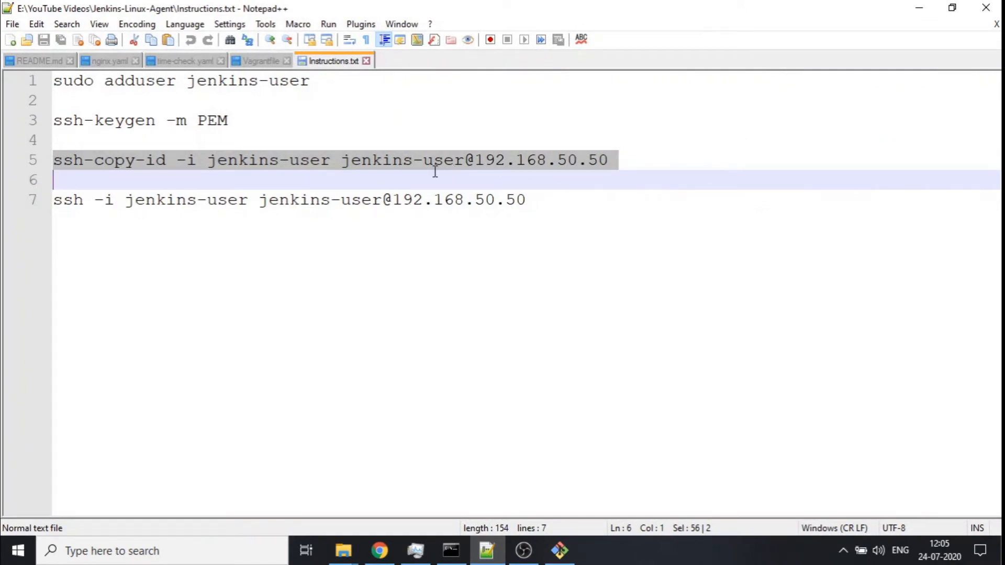
click(586, 222)
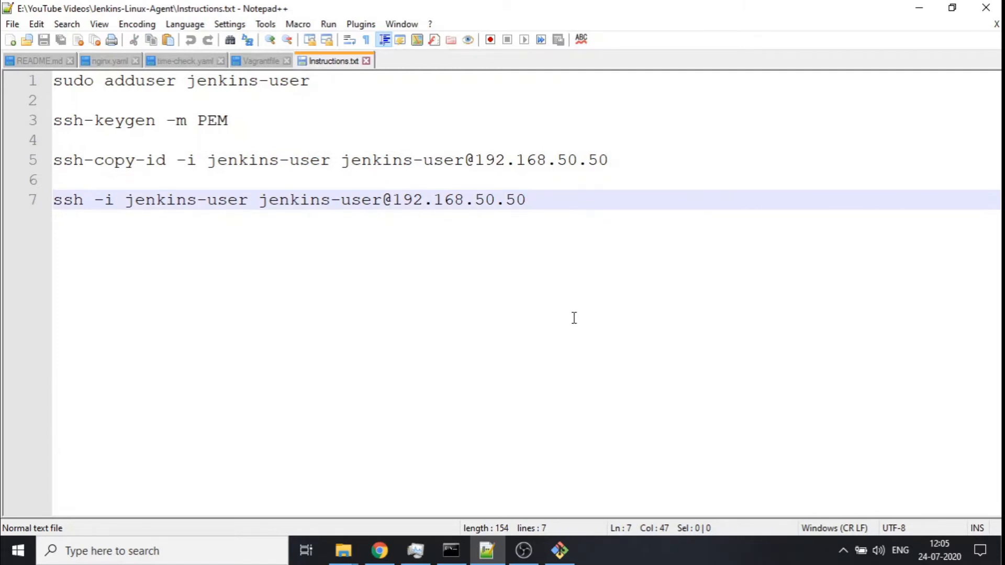
mouse_move(559, 549)
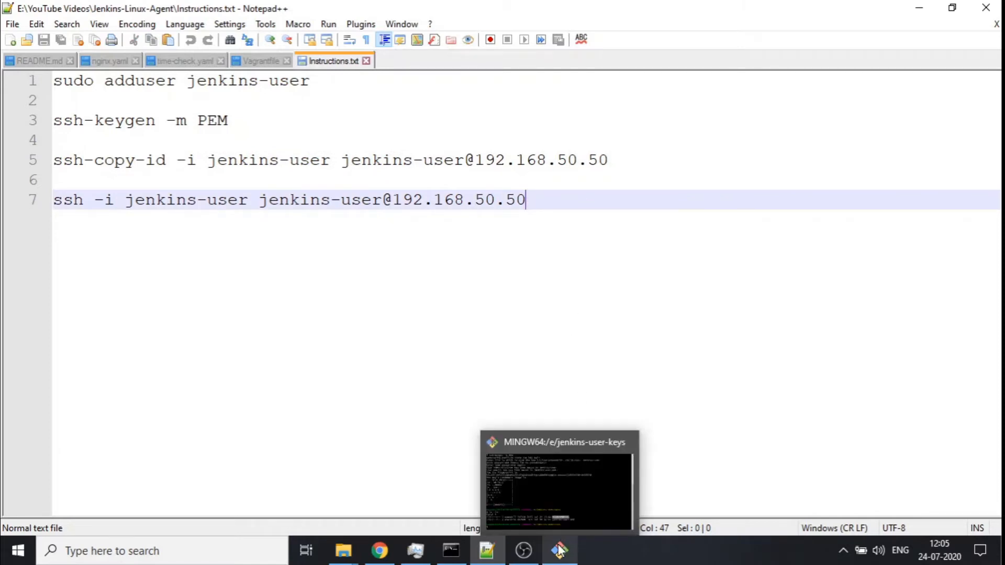
click(451, 547)
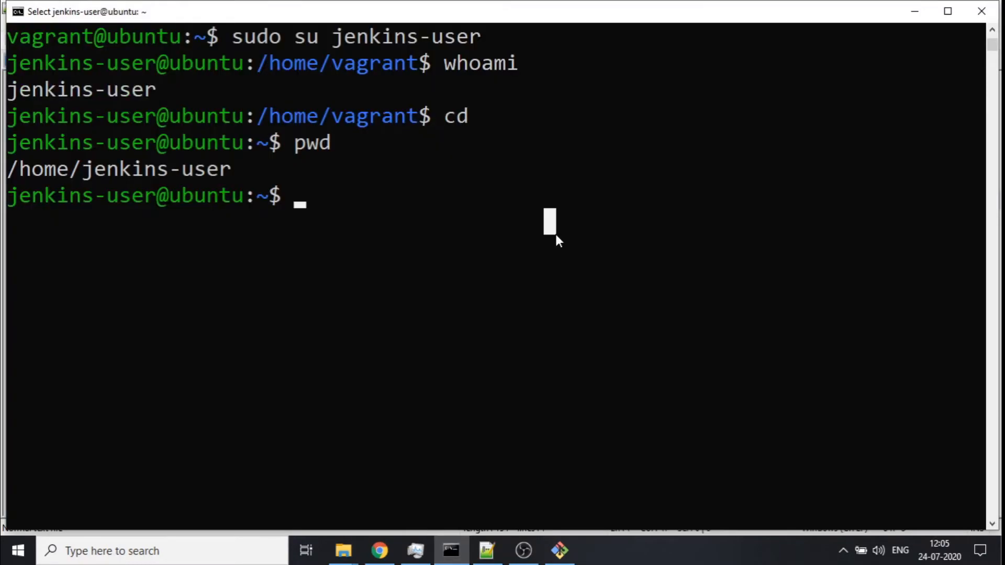
text(whoam)
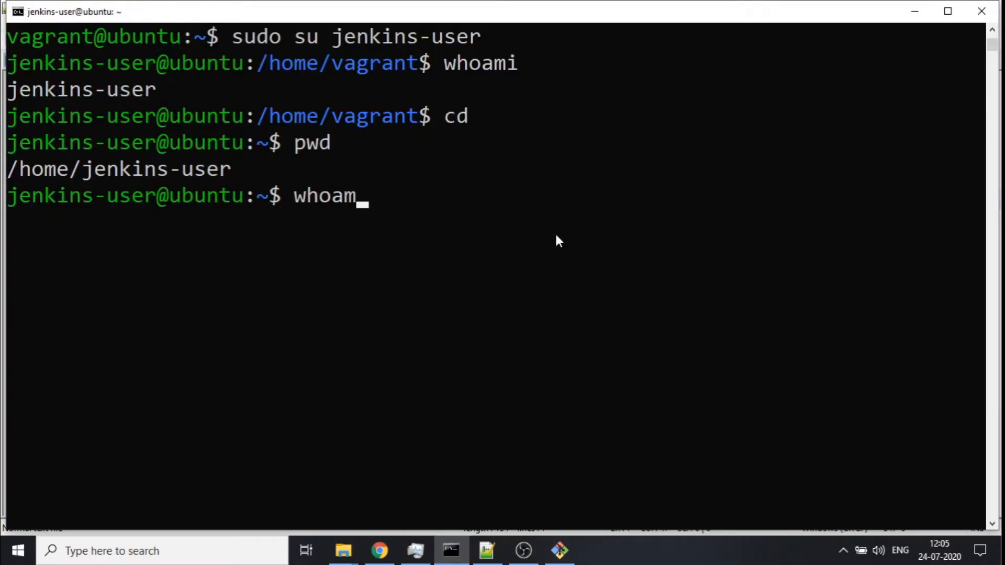
text(i)
key(Return)
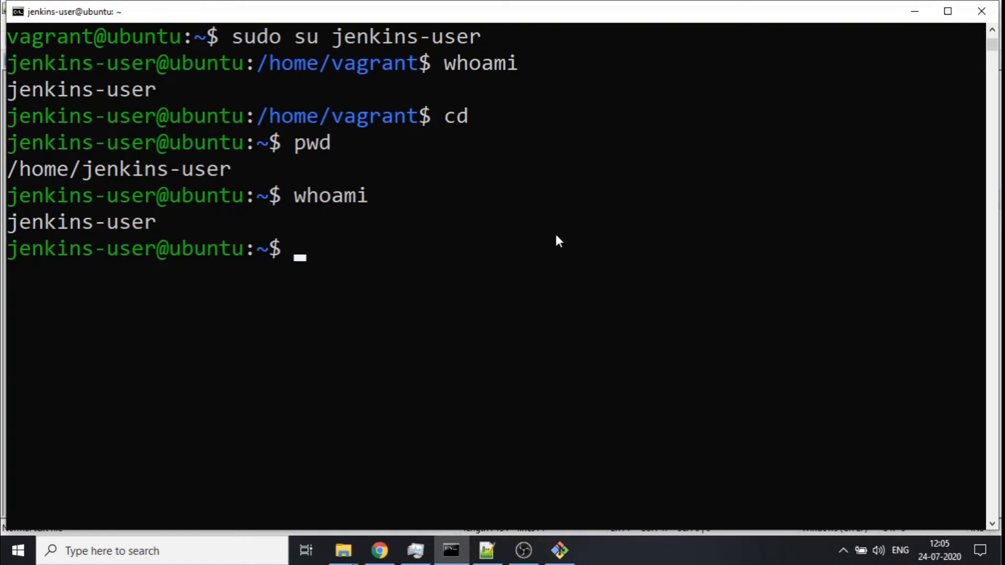
text(pwd)
key(Return)
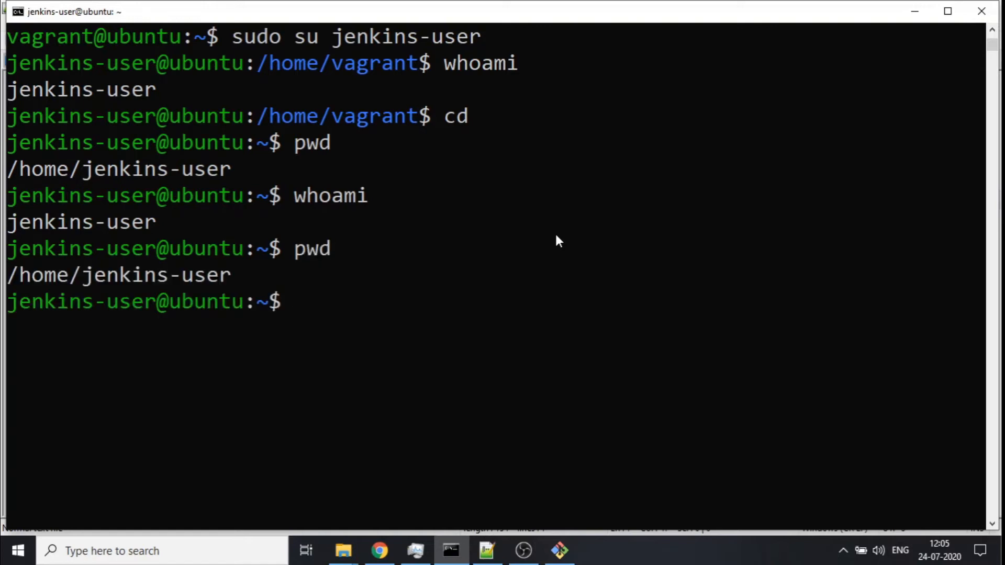
- List jenkins-user's home directory with ls -ltr and ls -la
text(ls -ltr)
key(Return)
text(ls -la)
key(Return)
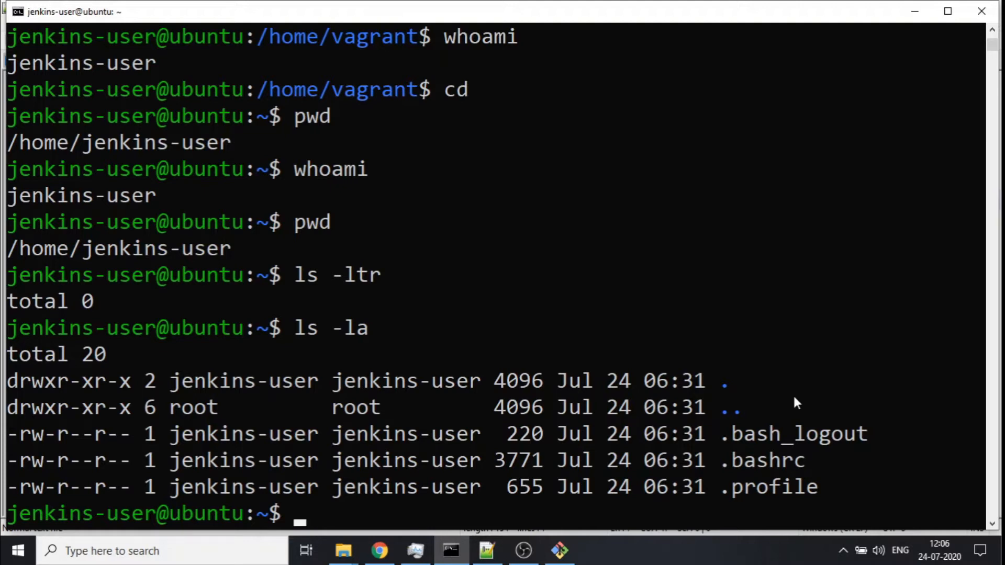
click(487, 550)
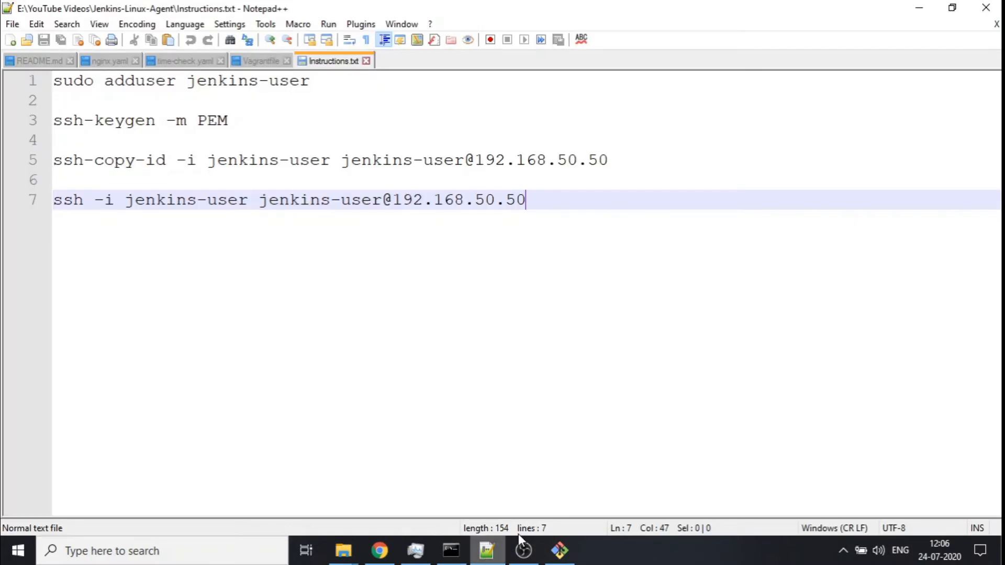
click(277, 177)
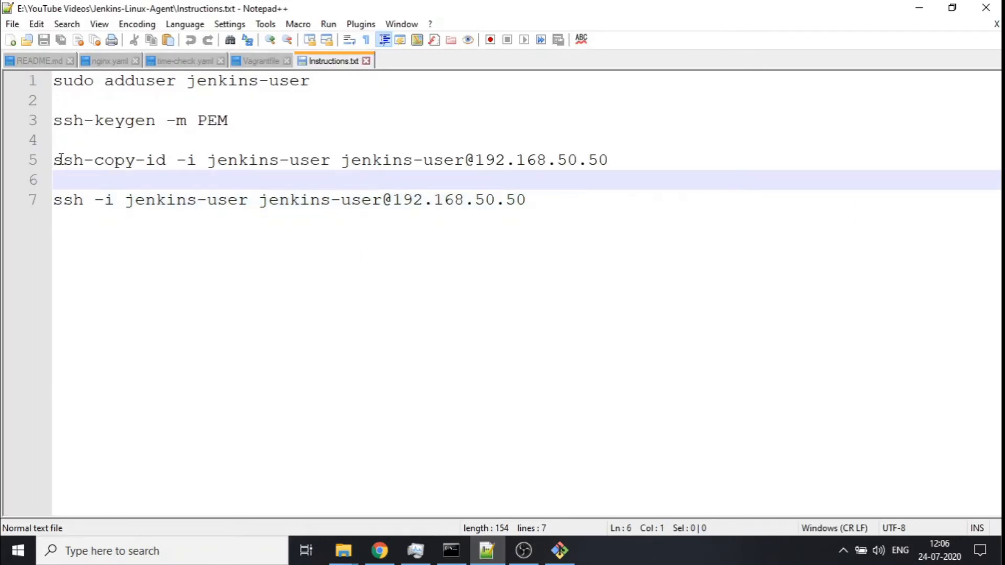
drag(54, 160, 610, 161)
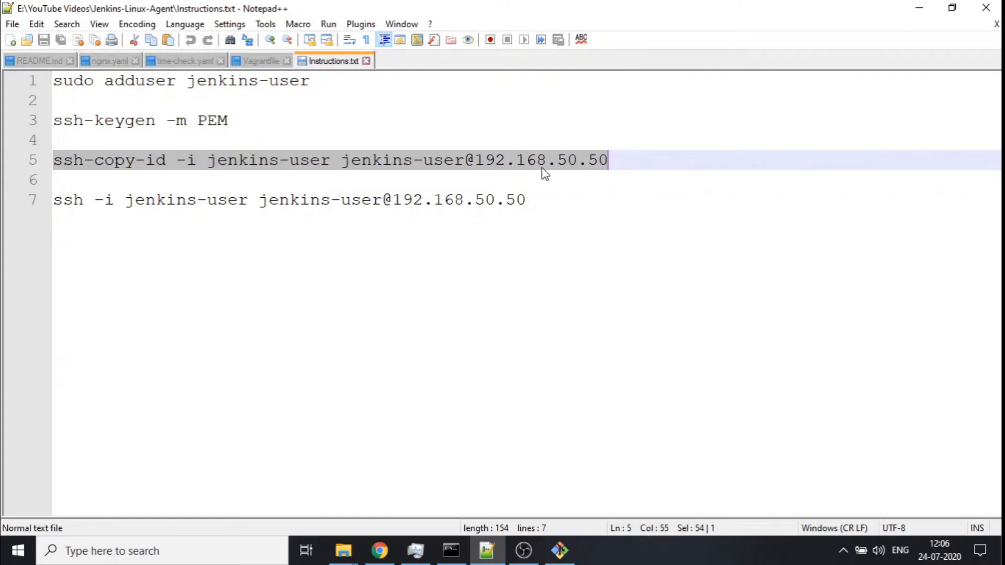
right_click(573, 155)
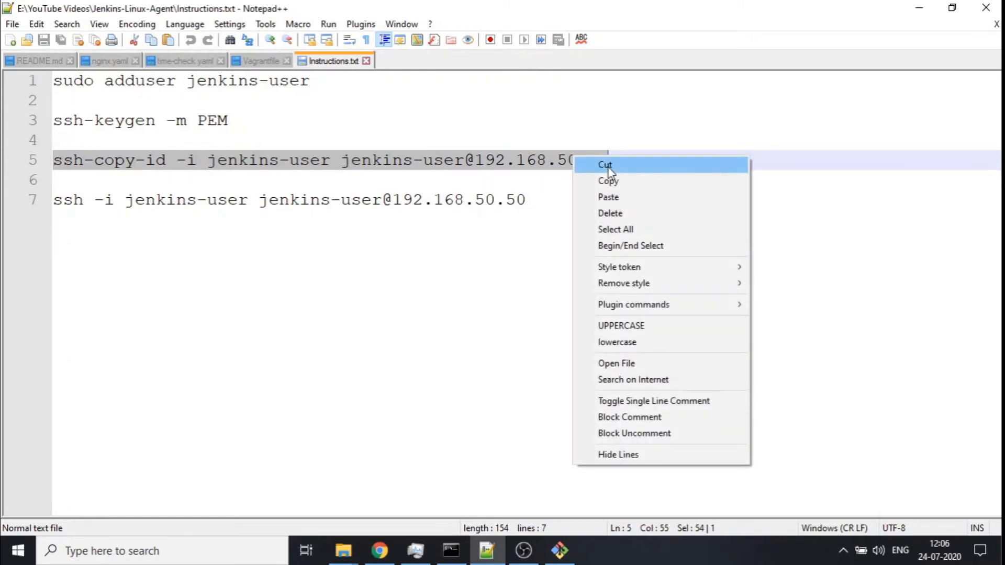
click(623, 180)
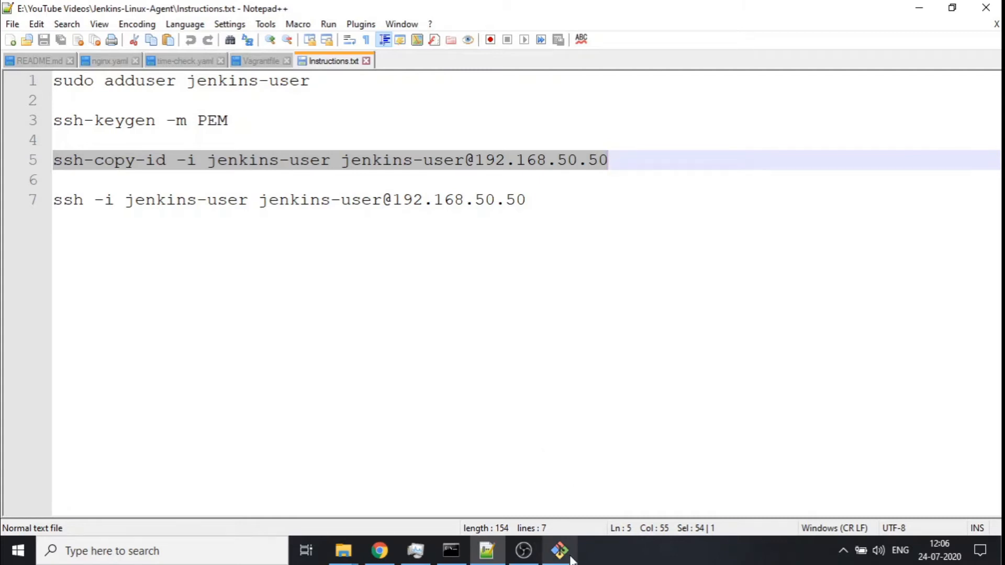
- Clear the Git Bash terminal and check the location and key files with pwd and ls -l
click(563, 552)
text(cls)
key(Return)
text(clear)
key(Return)
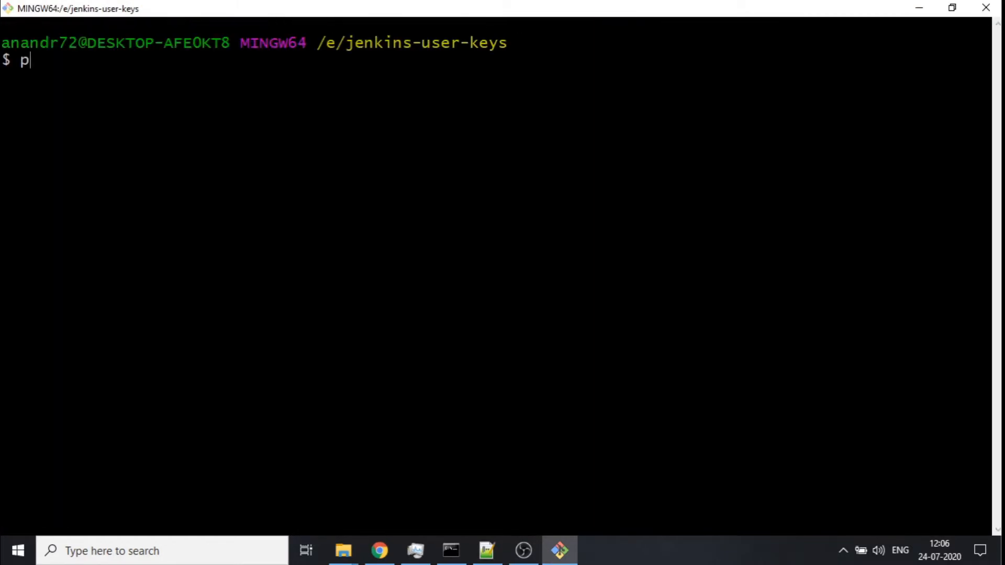
text(pwd)
key(Return)
text(ls -l)
key(Return)
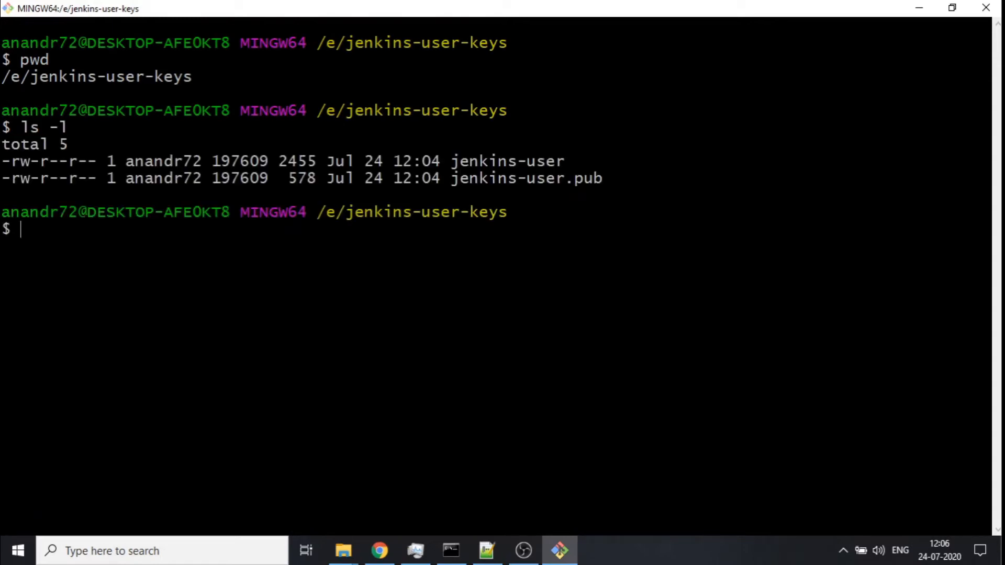
- Paste and run the ssh-copy-id command, entering jenkins-user's password at the prompt
right_click(584, 249)
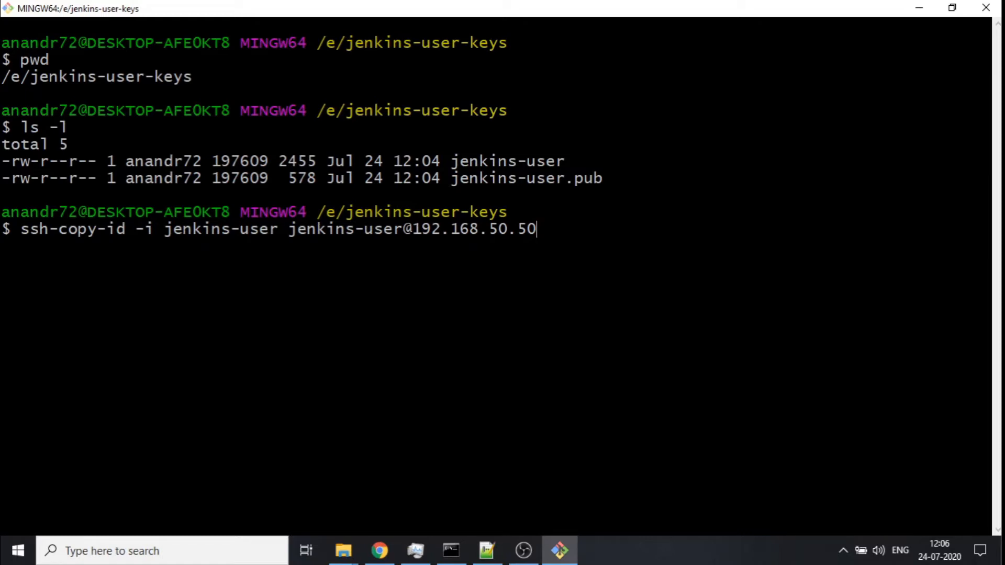
key(Return)
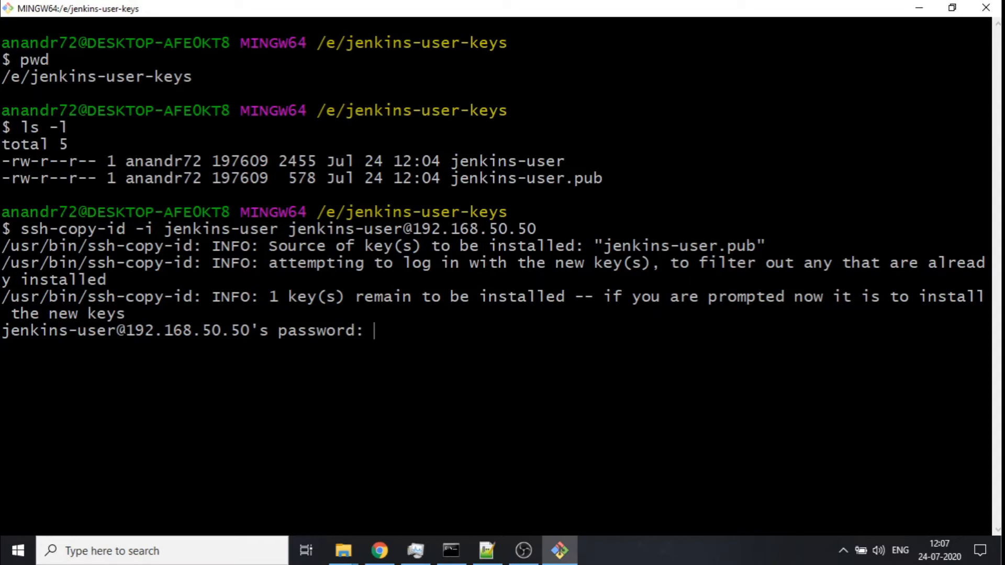
key(Return)
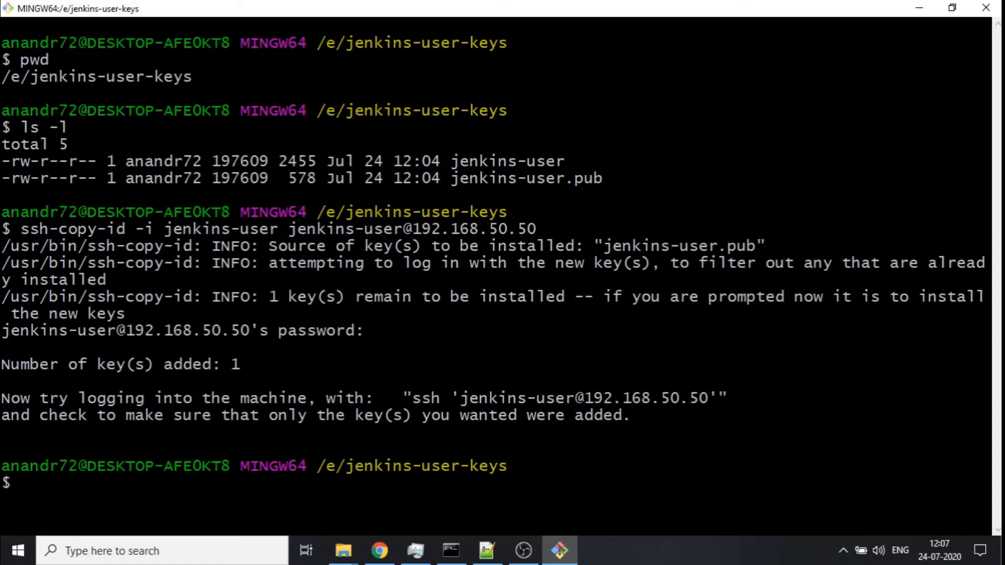
- List jenkins-user's home directory in the VM again with ls -ltr and ls -la
click(451, 551)
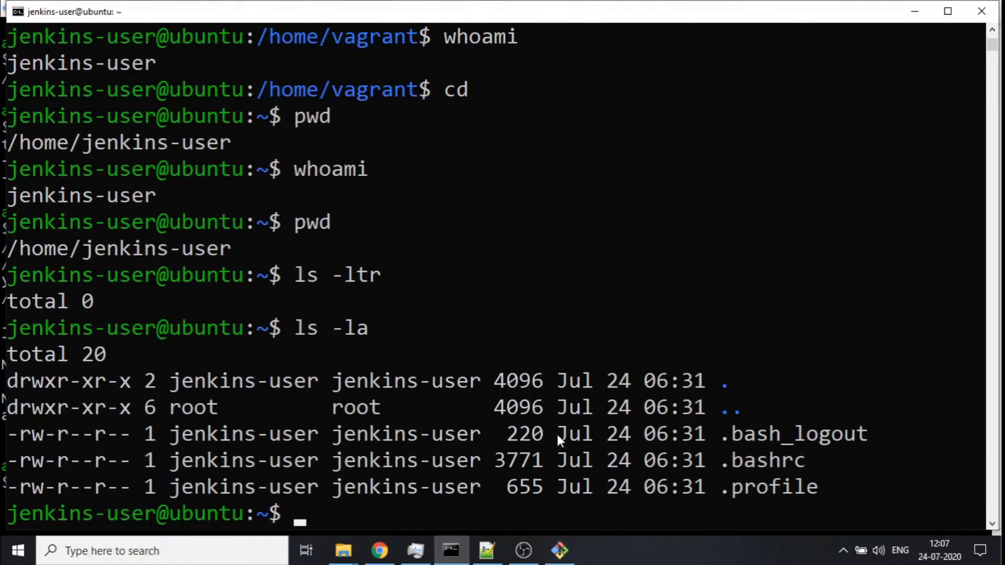
text(ls -ltr)
key(Return)
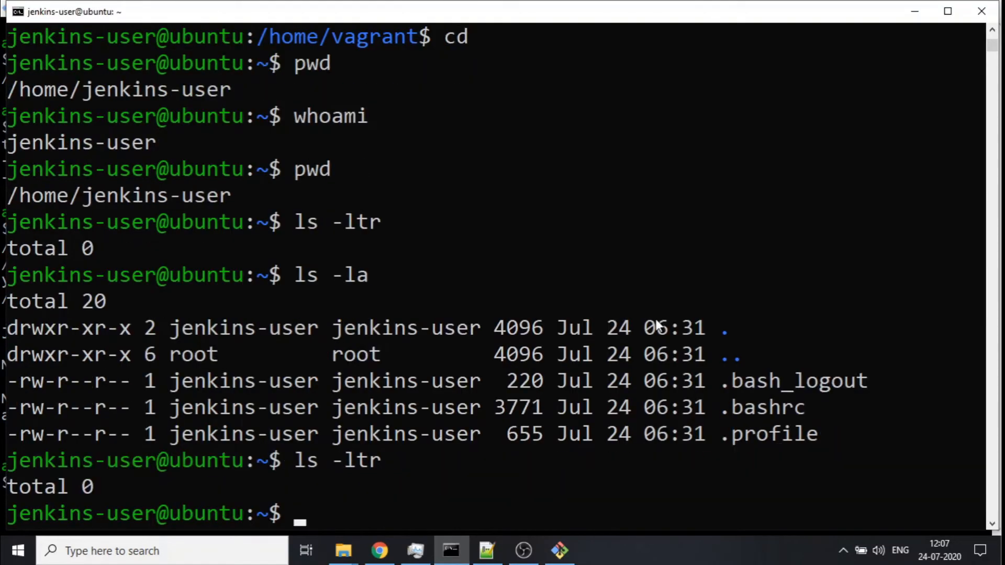
text(ls -la)
key(Return)
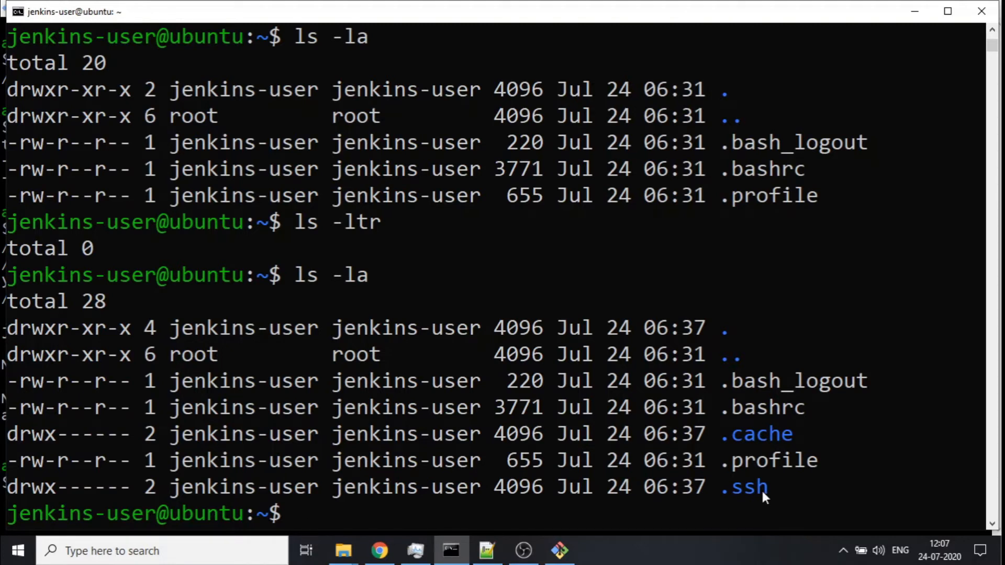
- Change into the .ssh folder, list it and display the contents of authorized_keys
text(cd .ssh)
key(Return)
text(ls -lt)
text(r)
key(Return)
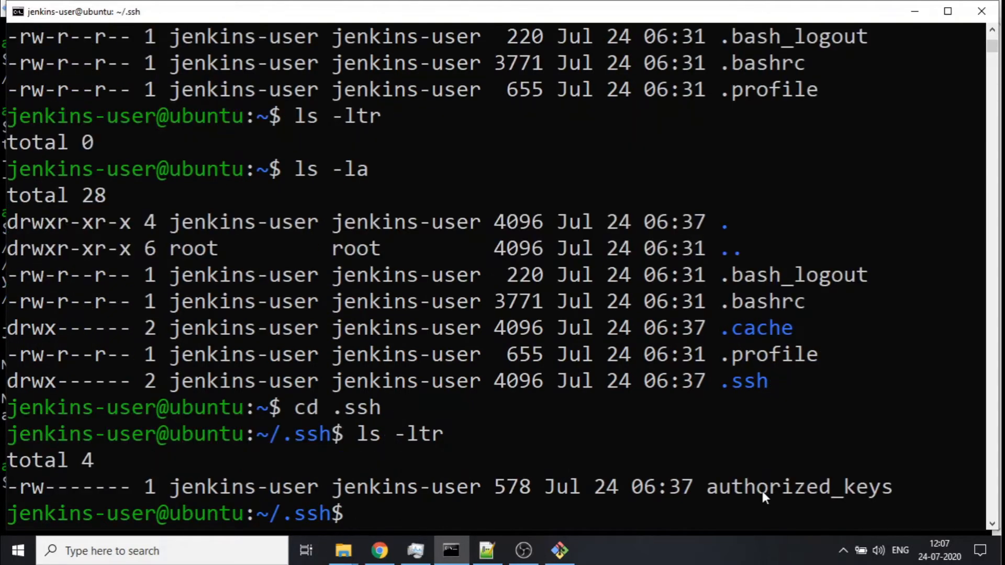
text(m)
key(BackSpace)
text(cat a)
key(Tab)
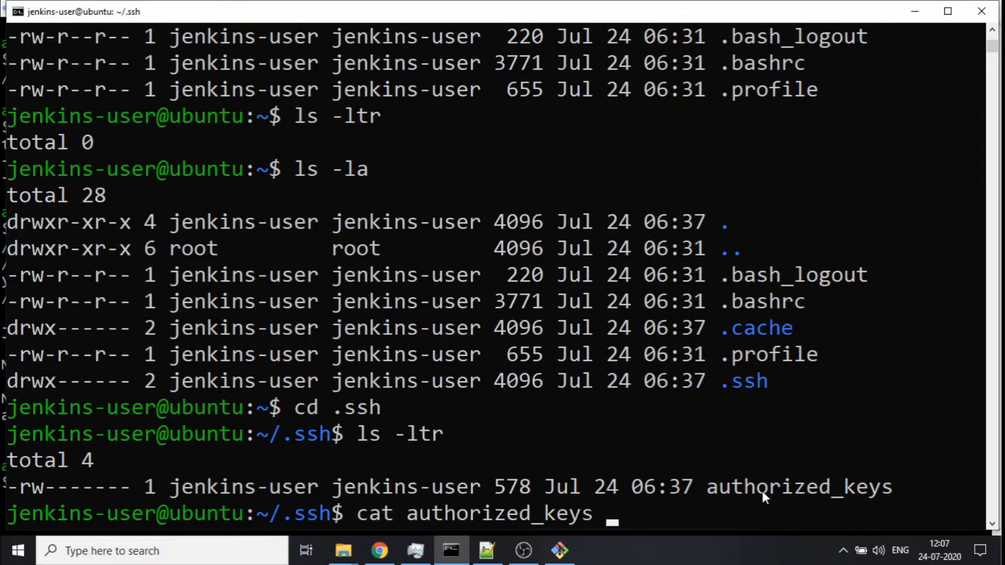
key(Return)
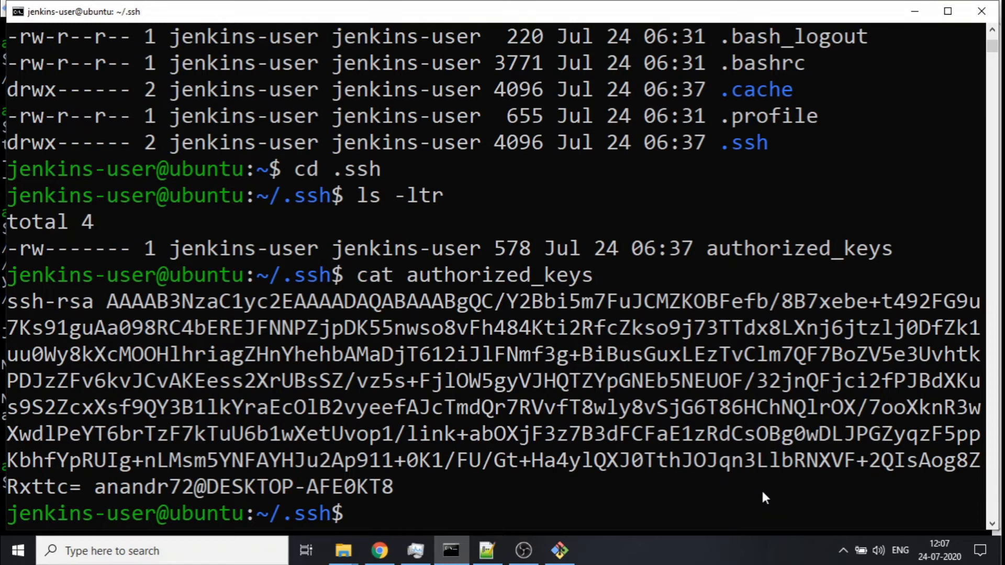
- Clear the VM terminal, return to the home directory and minimize the VM window
text(clea)
text(r)
key(Return)
text(cd ..)
key(Return)
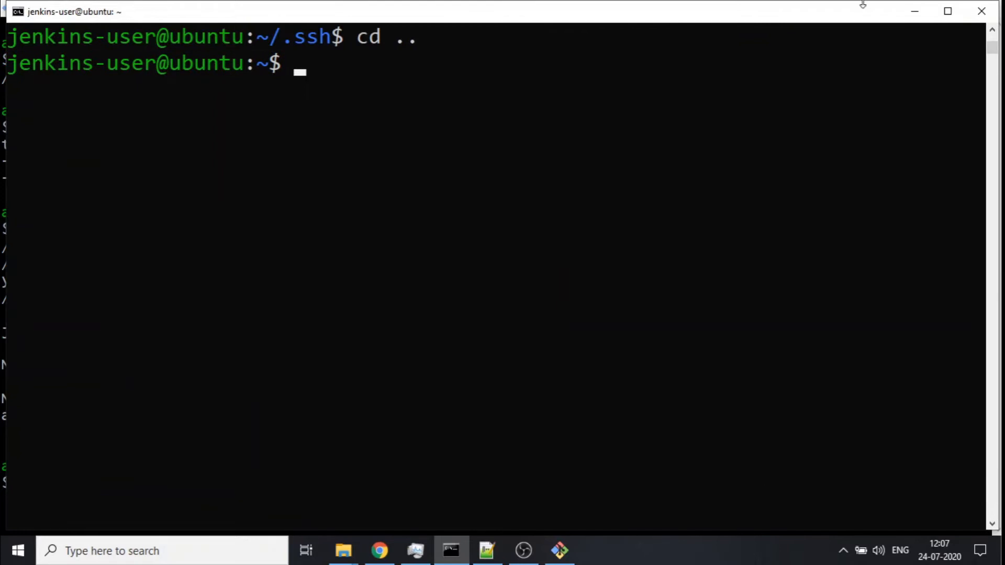
click(911, 14)
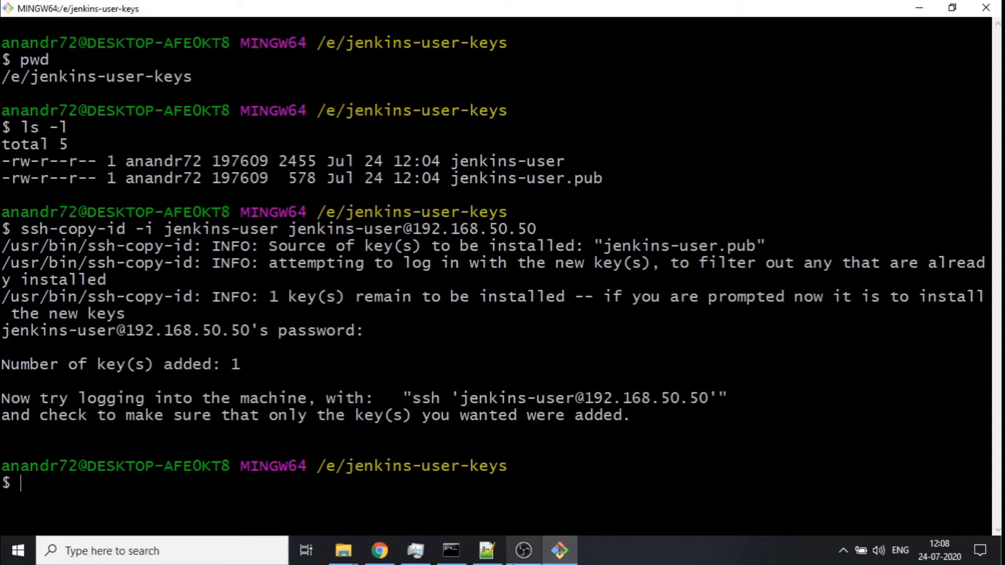
click(480, 556)
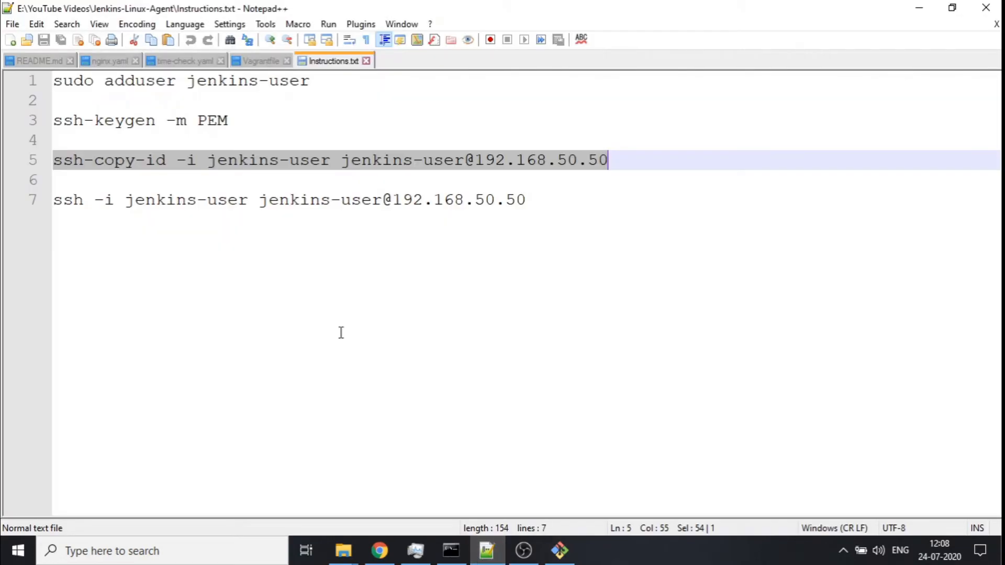
click(284, 225)
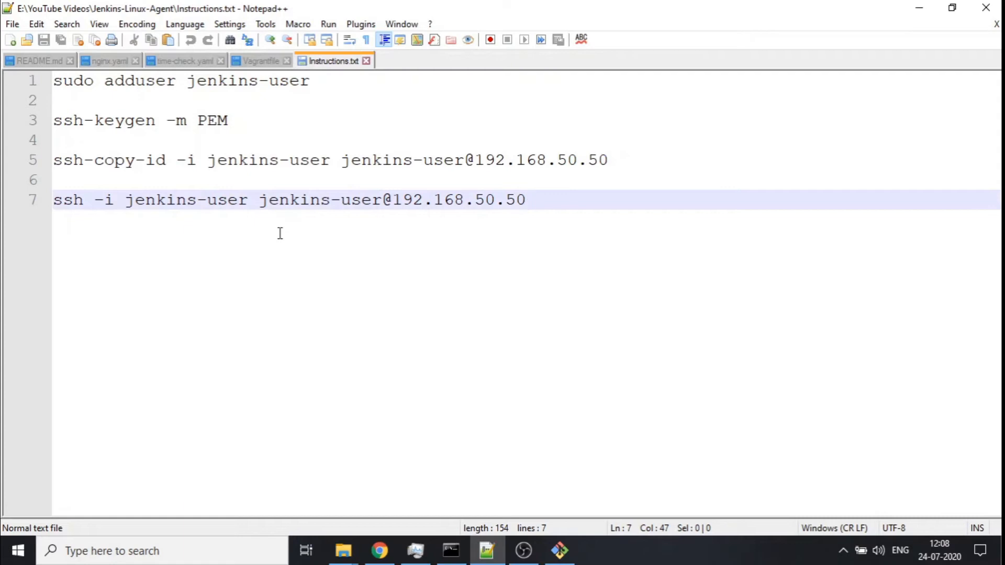
drag(54, 200, 551, 203)
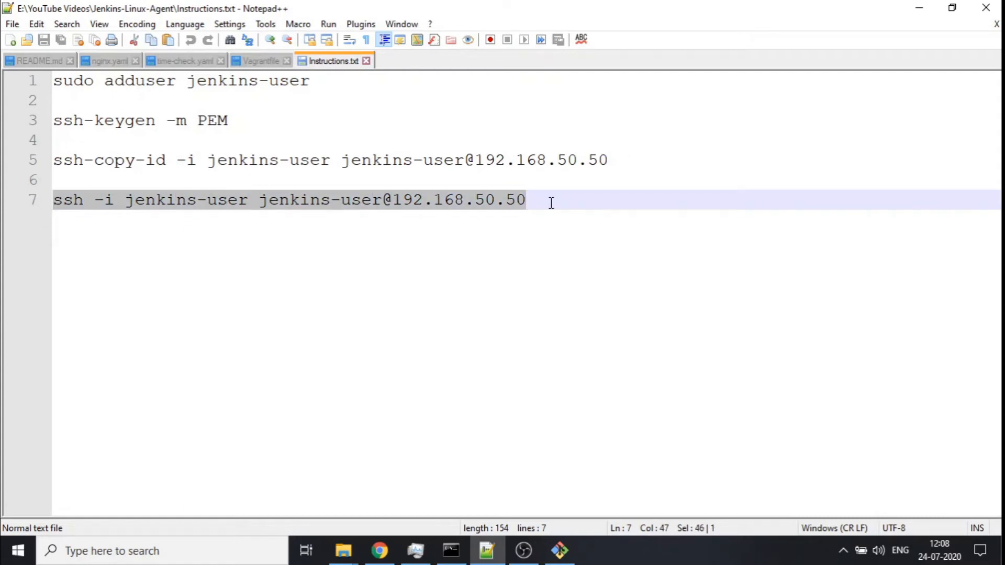
right_click(497, 198)
click(526, 224)
click(558, 547)
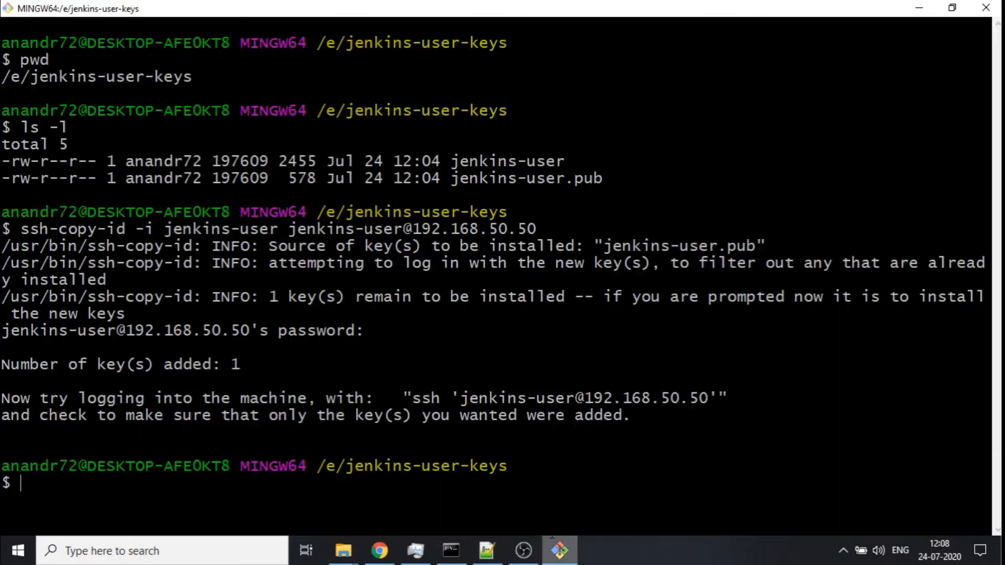
text(cls)
key(Return)
text(clear)
key(Return)
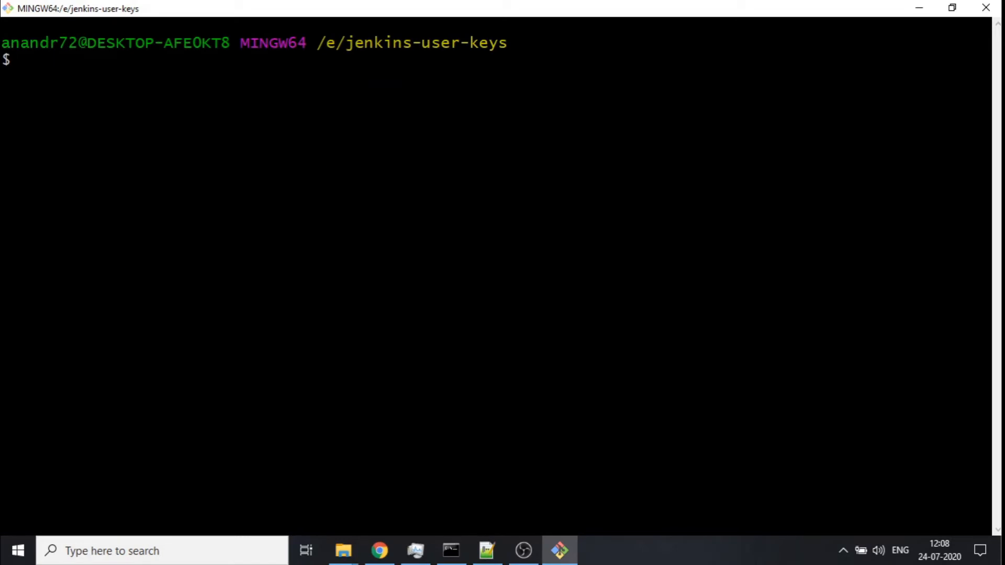
right_click(262, 129)
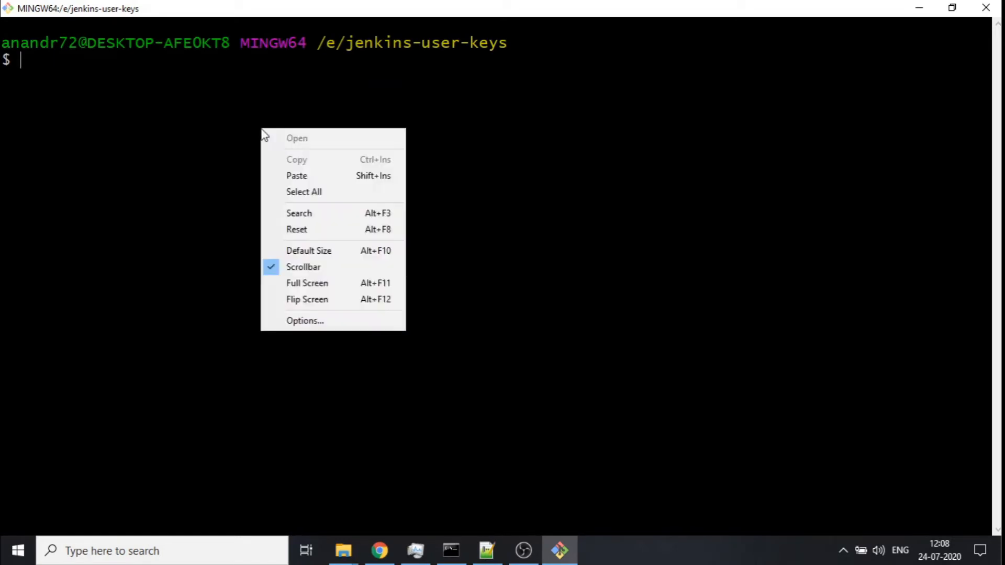
click(326, 172)
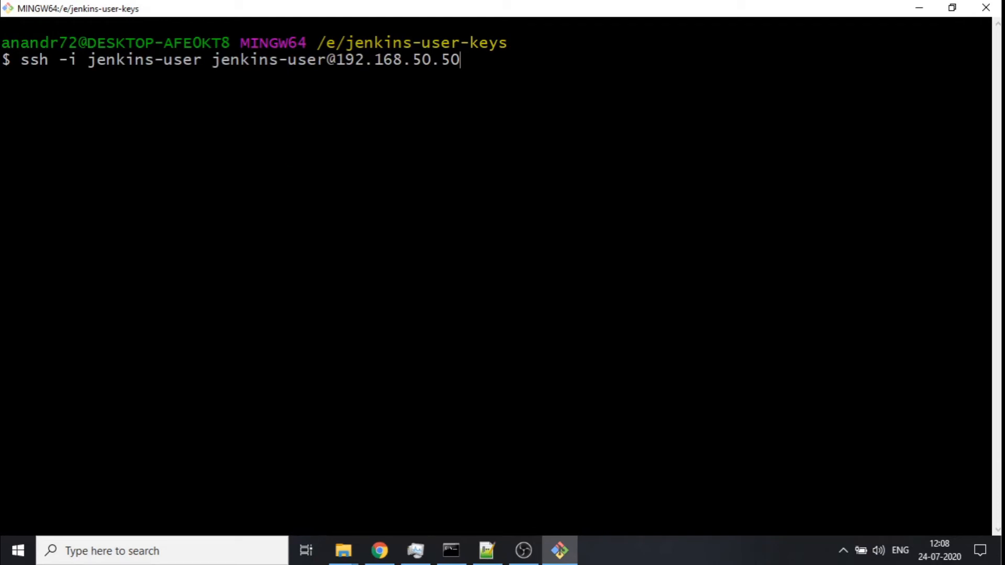
key(Return)
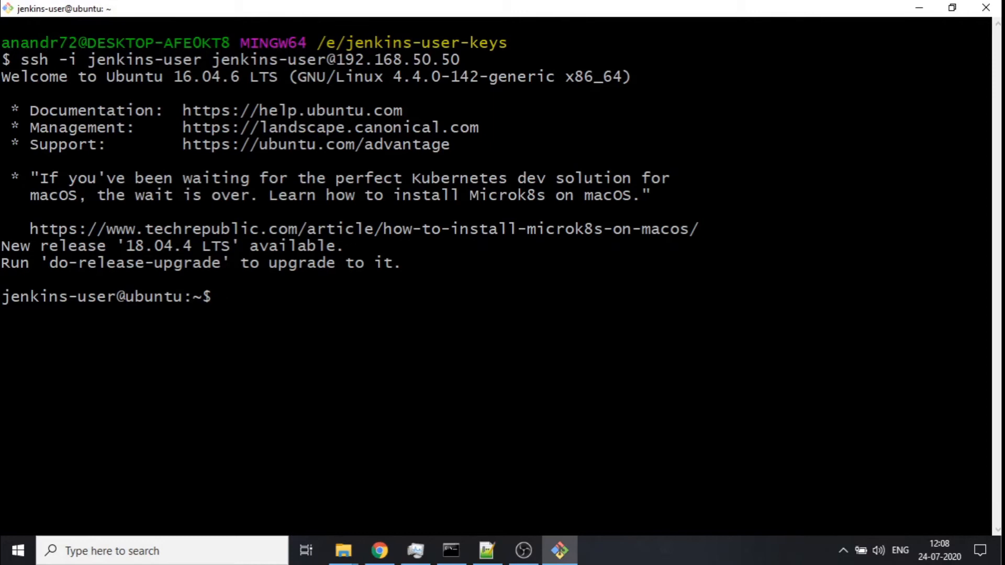
- Check the logged-in user and working directory in the SSH session, then exit it
text(whoam)
text(i)
key(Return)
text(pwd)
key(Return)
text(exit)
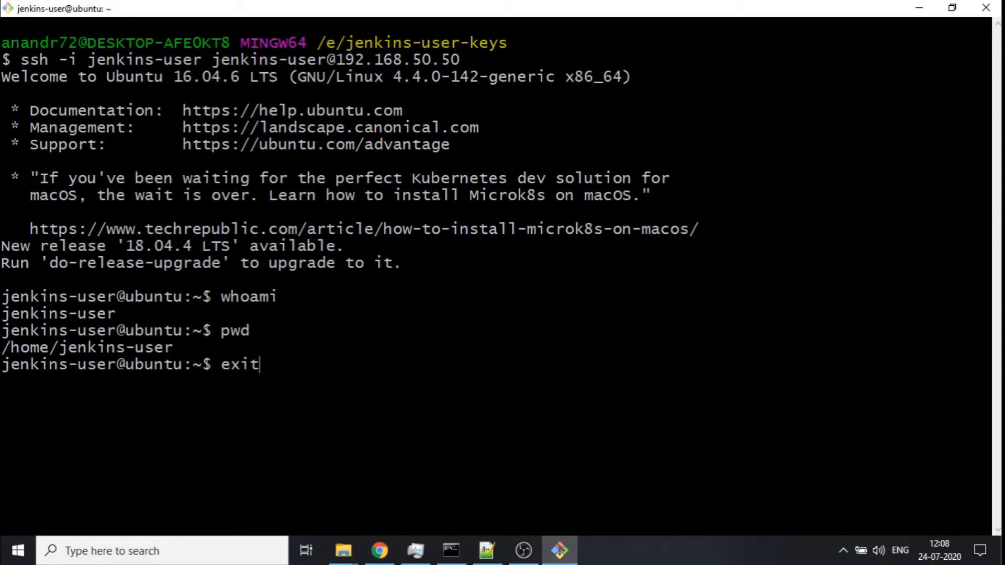
key(Return)
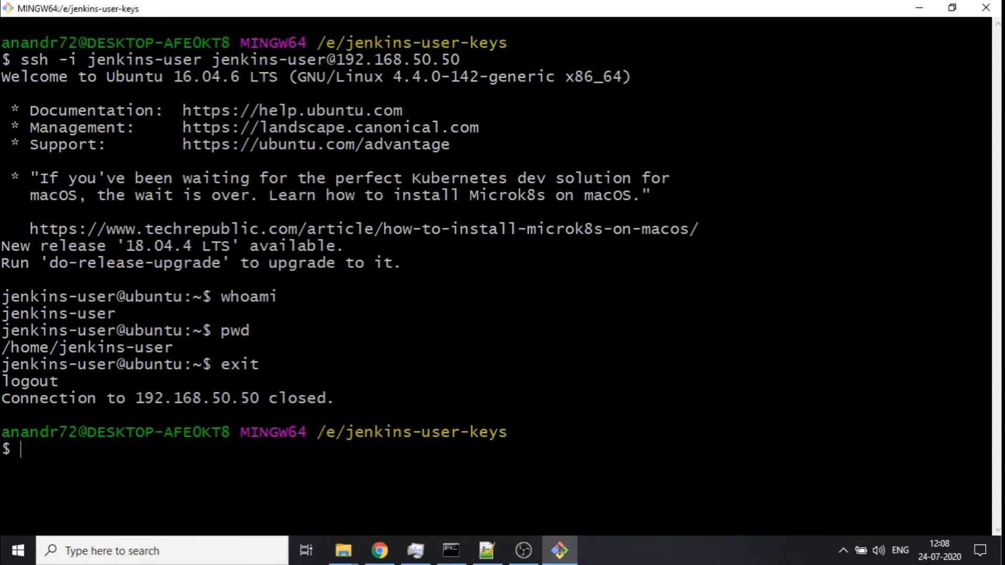
- Print the Git Bash working directory, select the key folder path, and switch to the browser
text(pwd)
key(Return)
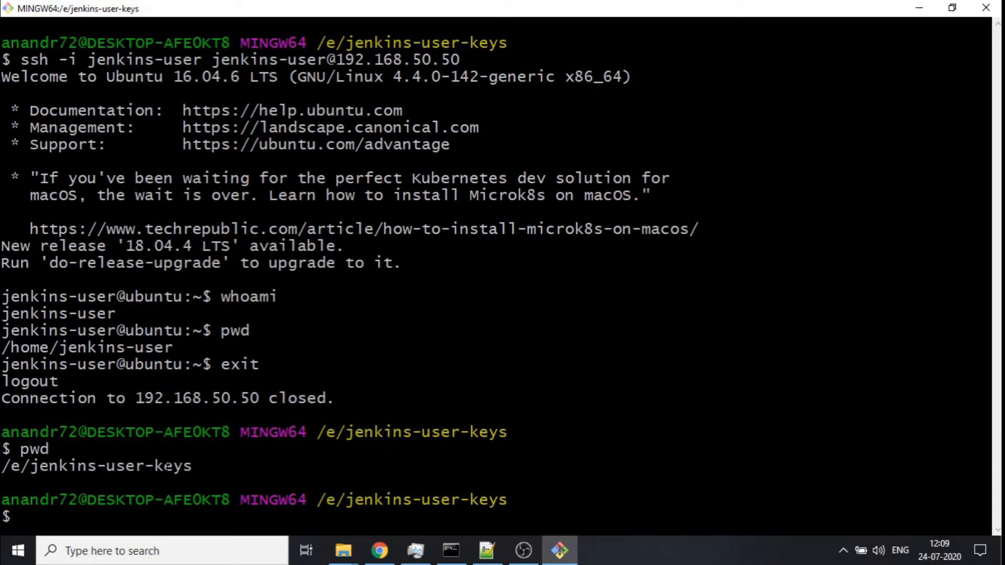
drag(136, 398, 254, 398)
double_click(242, 59)
click(242, 59)
click(380, 550)
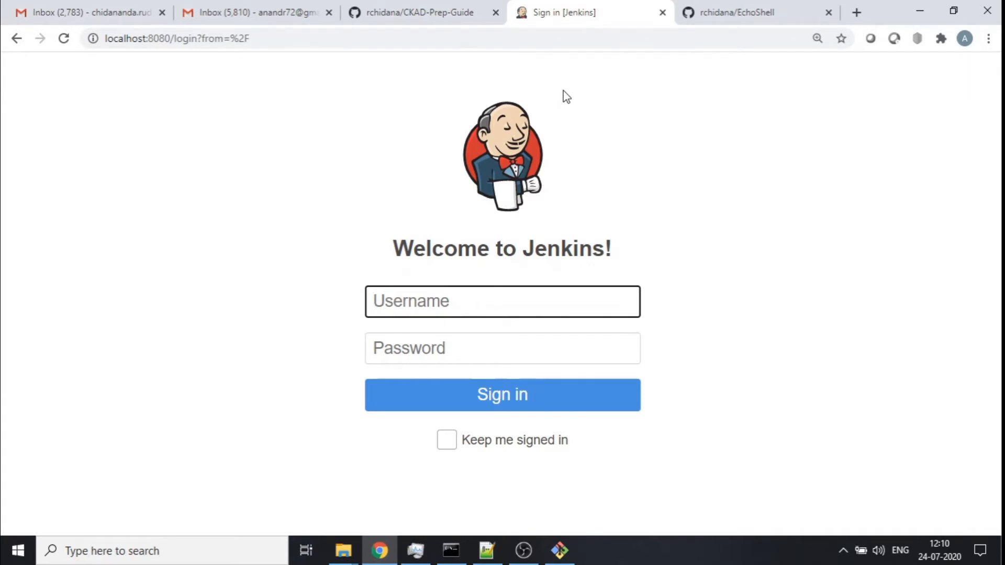
- Sign in to Jenkins as admin with the account password, keeping the session signed in
text(admin)
key(Tab)
text(********)
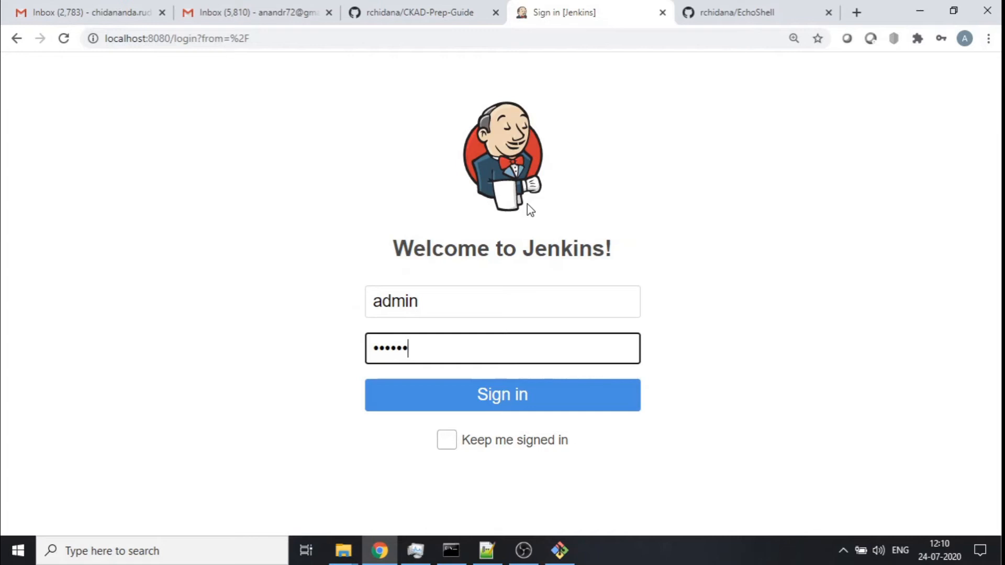
click(447, 441)
click(512, 407)
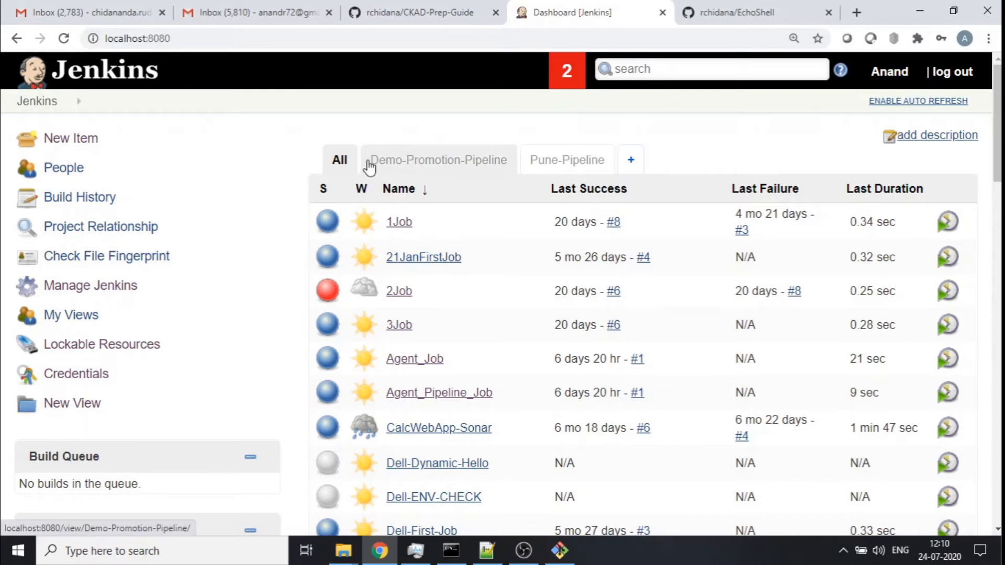
- Open Add Credentials in the global credentials domain and choose the SSH Username with private key kind
click(84, 288)
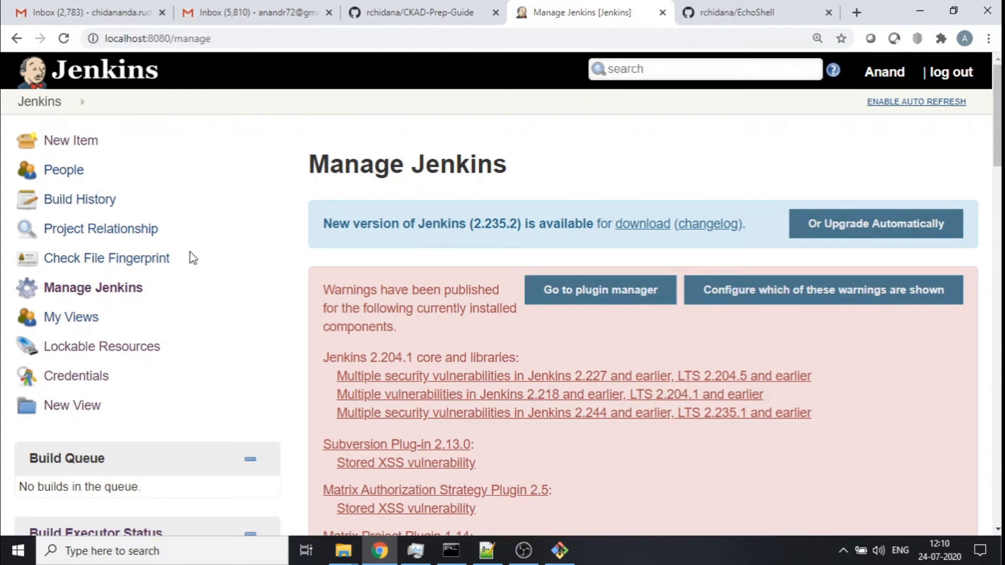
scroll(193, 258, down, 1)
click(70, 309)
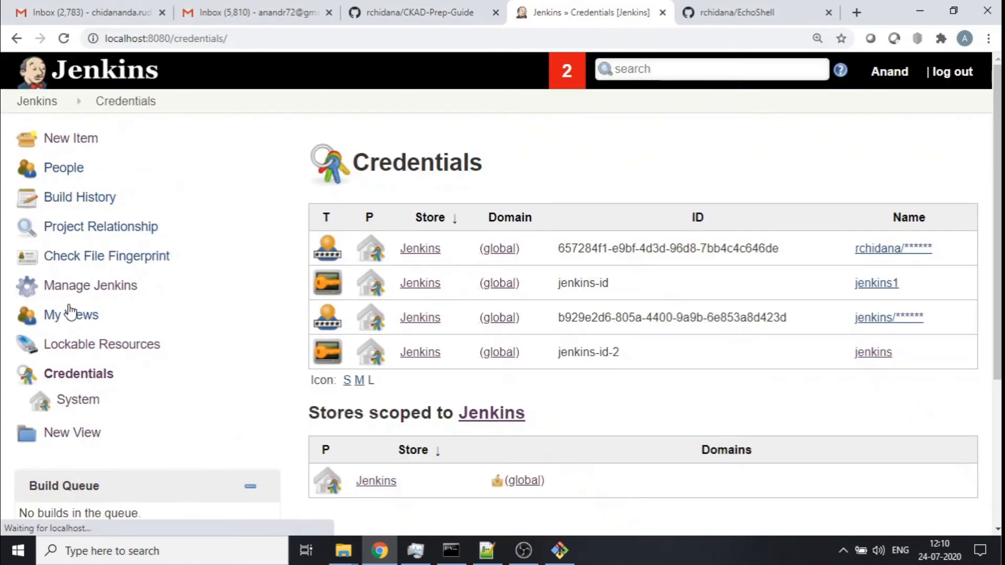
scroll(724, 181, down, 3)
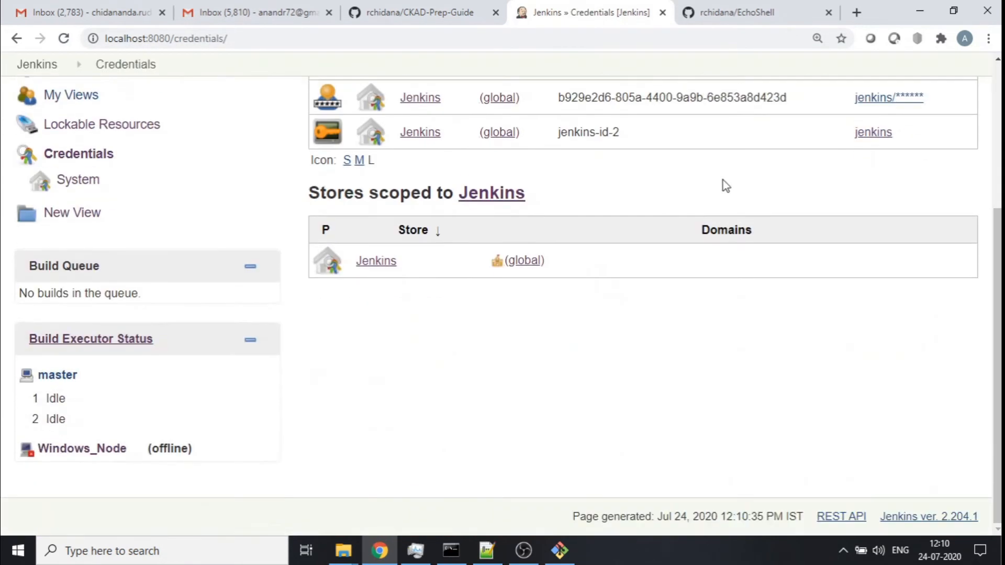
click(390, 263)
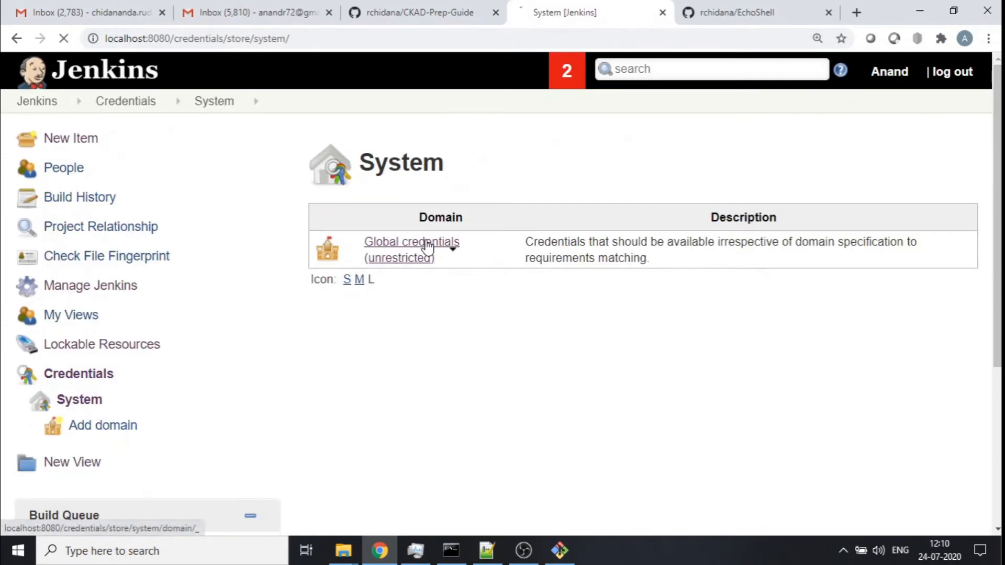
click(428, 246)
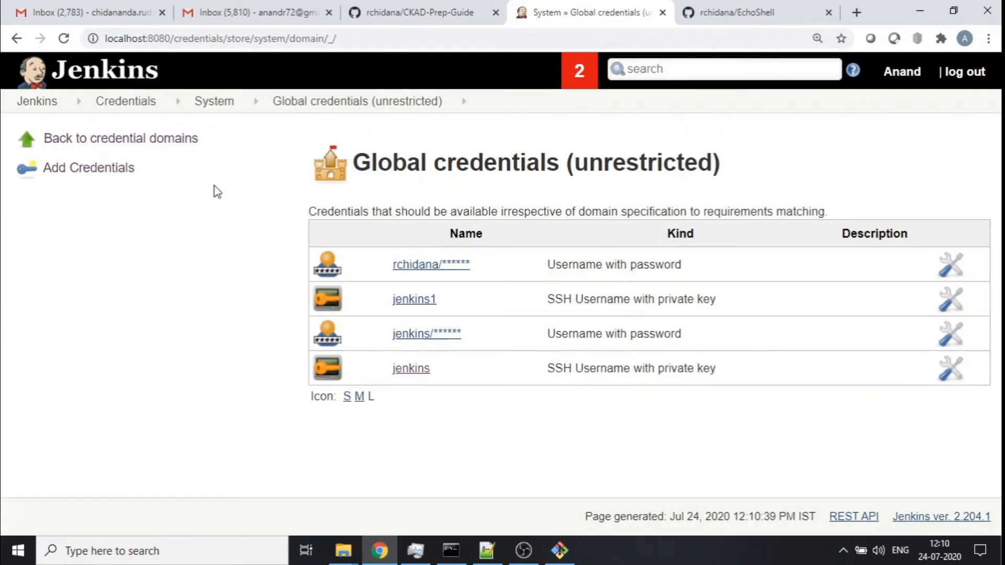
click(91, 170)
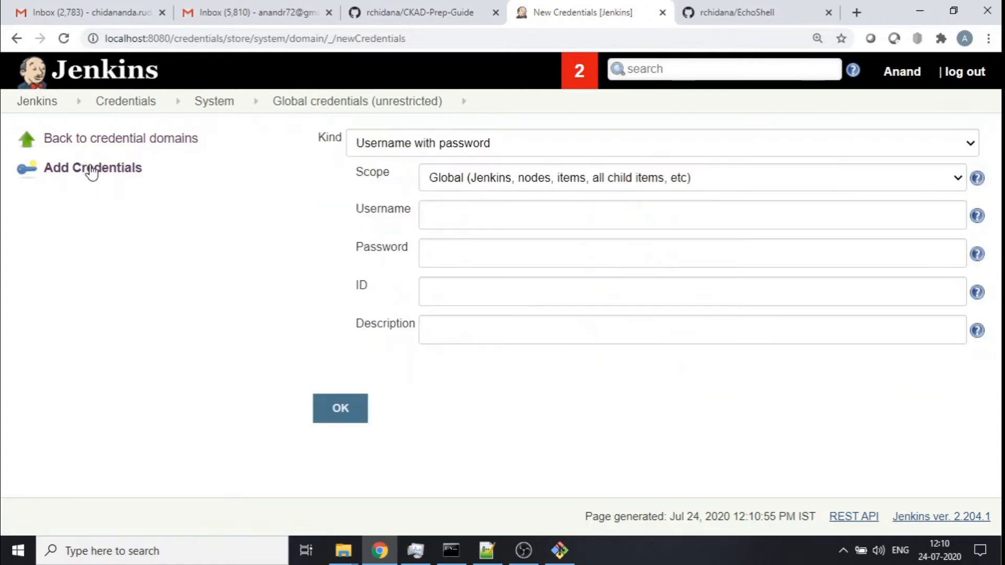
click(489, 143)
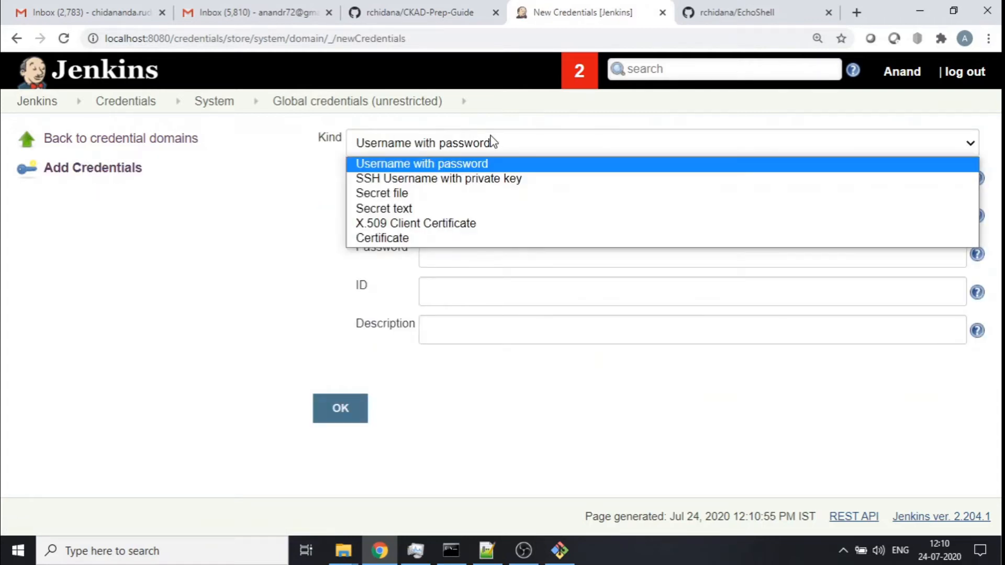
click(423, 180)
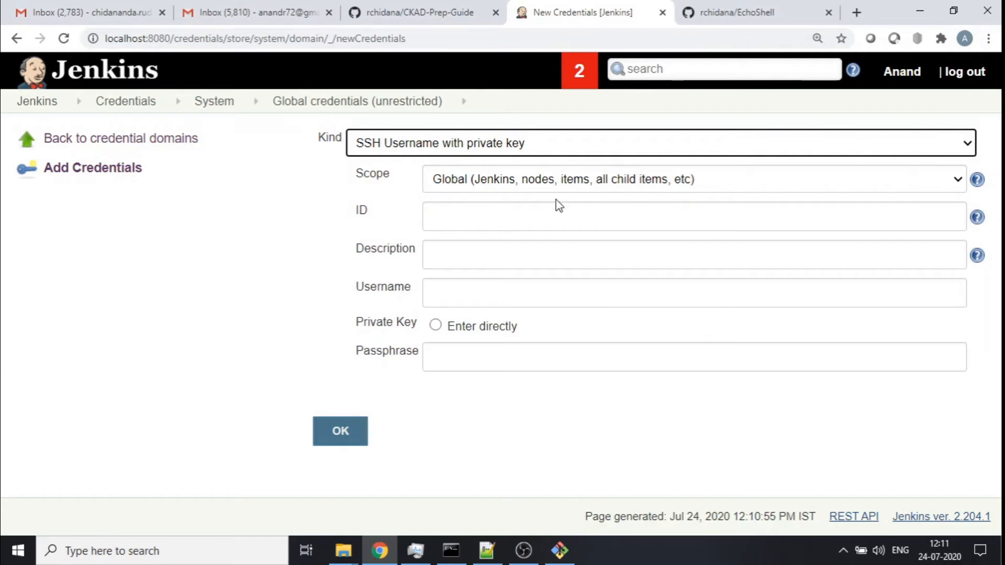
- Set the new credential's ID and username both to jenkins-user
click(539, 210)
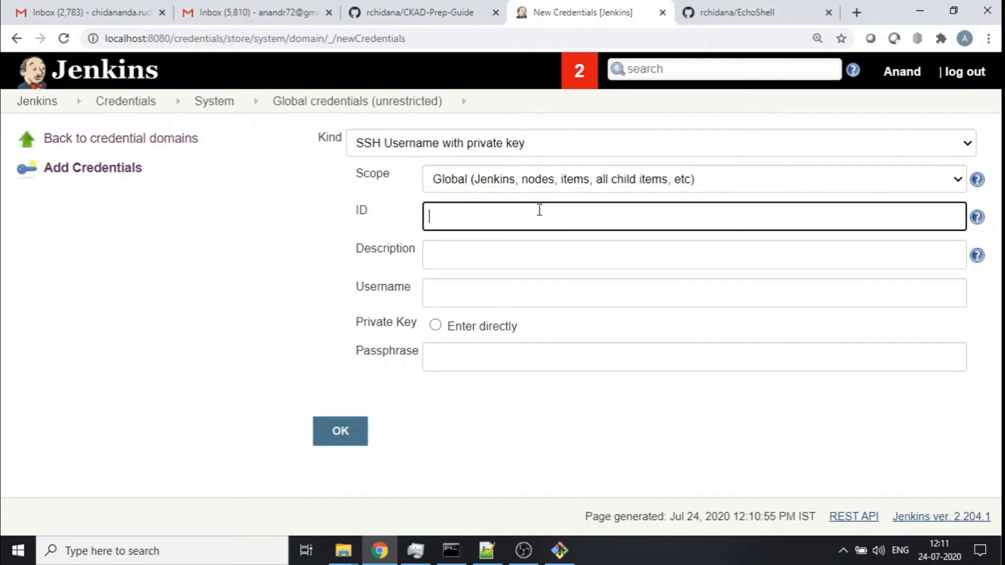
text(jenkins-user)
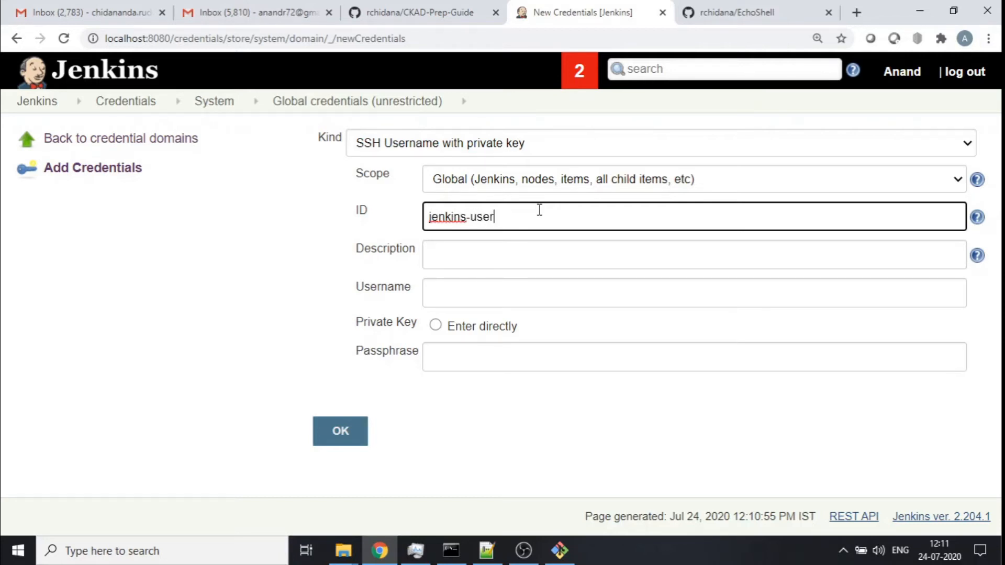
click(462, 256)
click(503, 292)
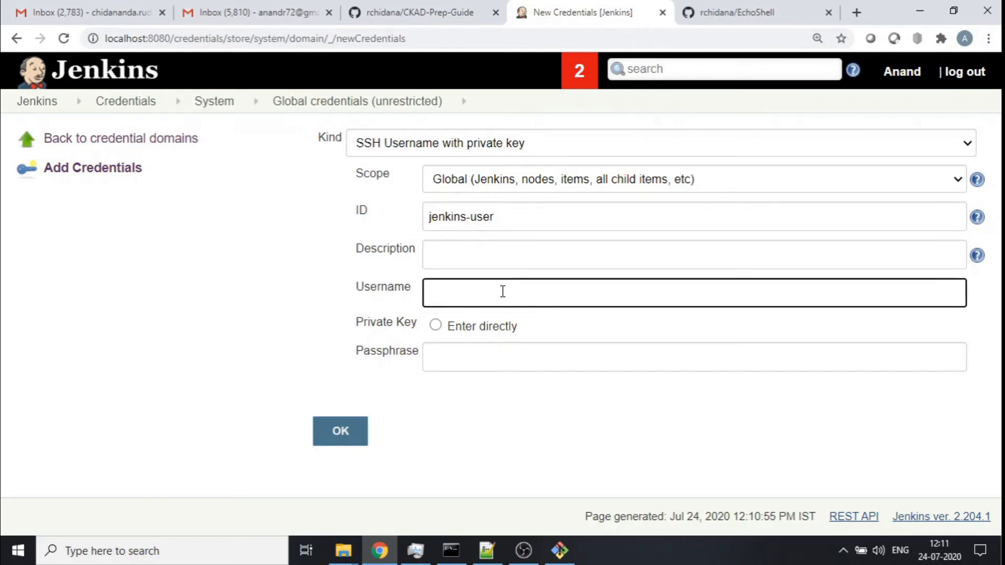
text(jenkins-user)
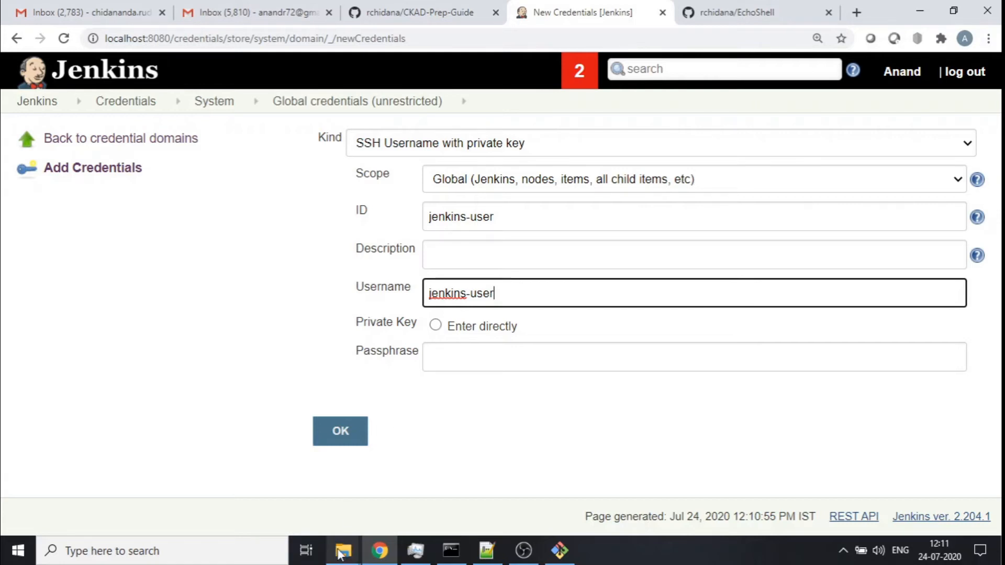
- Check the Git Bash working directory and open the jenkins-user-keys folder on drive E in File Explorer
click(560, 550)
text(pwd)
key(Return)
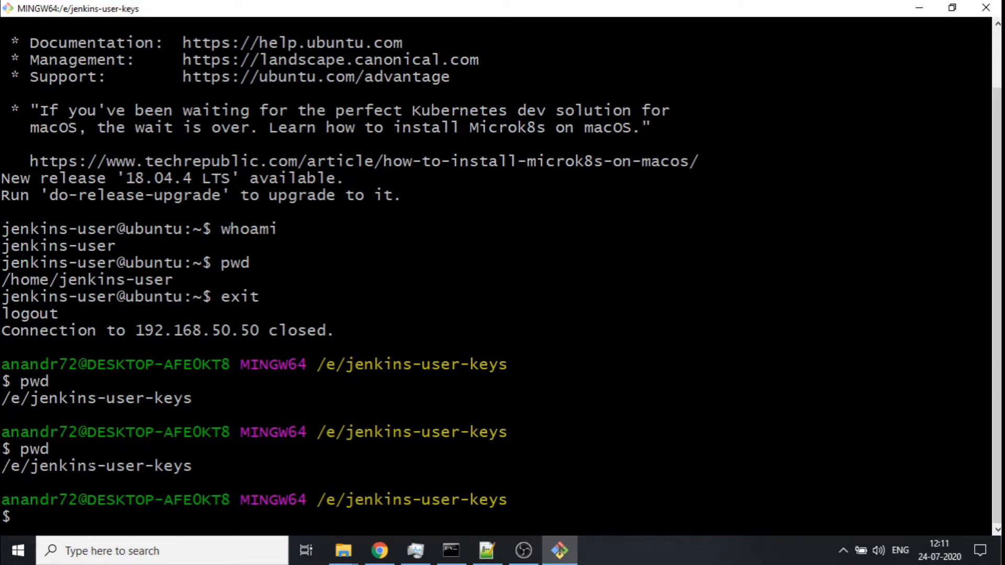
mouse_move(350, 554)
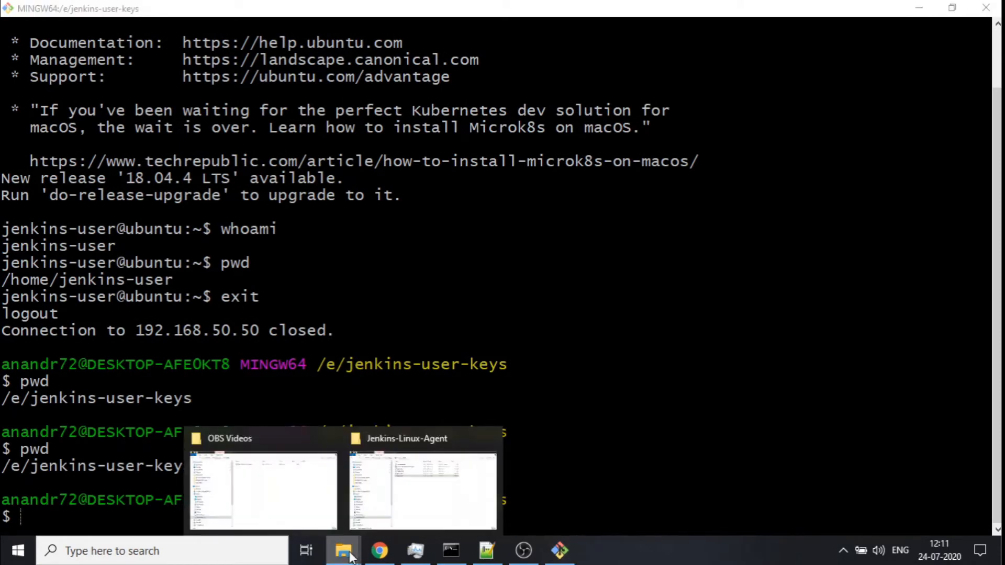
click(375, 516)
click(79, 454)
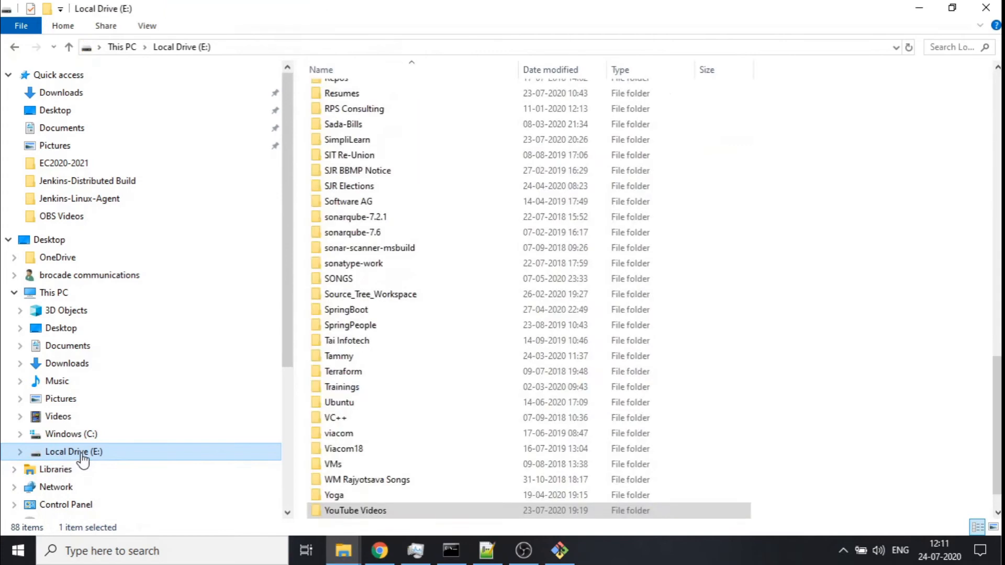
scroll(376, 413, up, 2)
click(349, 382)
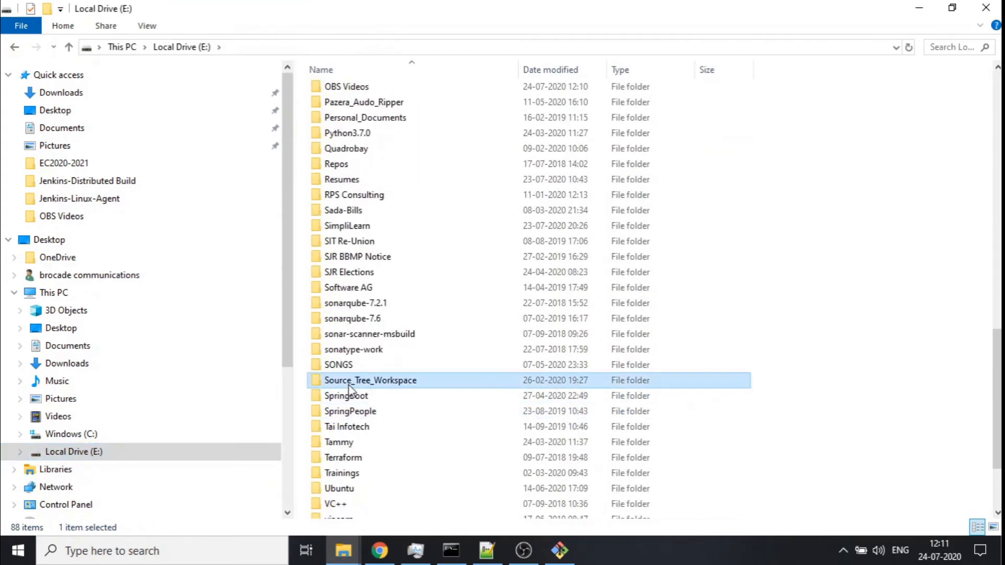
key(j)
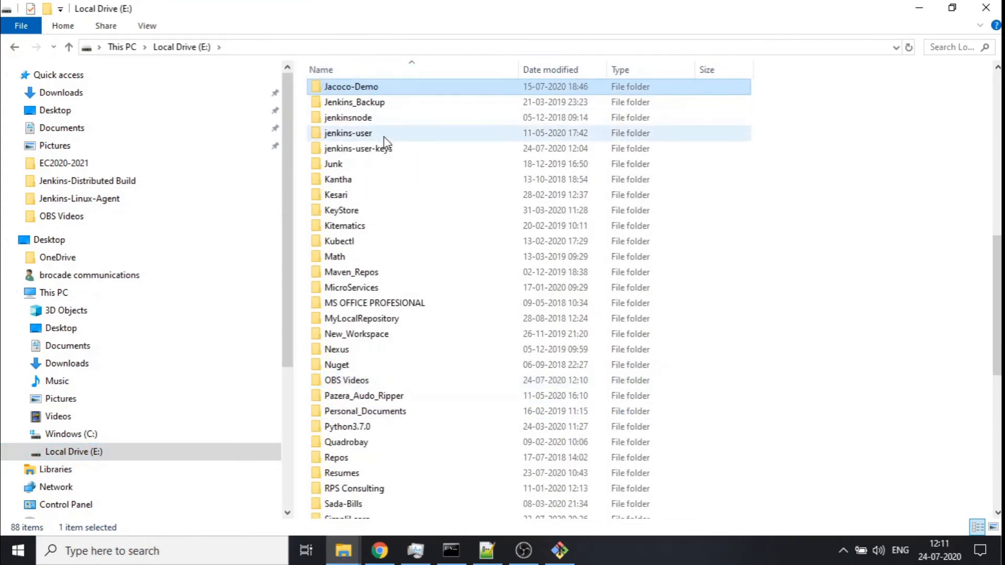
double_click(360, 150)
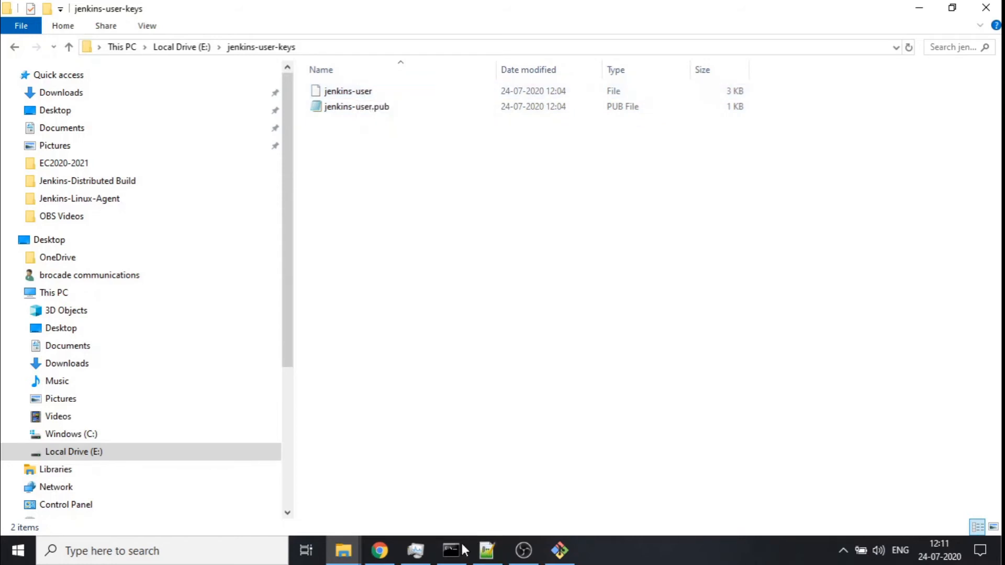
- Choose to enter the private key directly and paste the jenkins-user private key into the key box
click(414, 551)
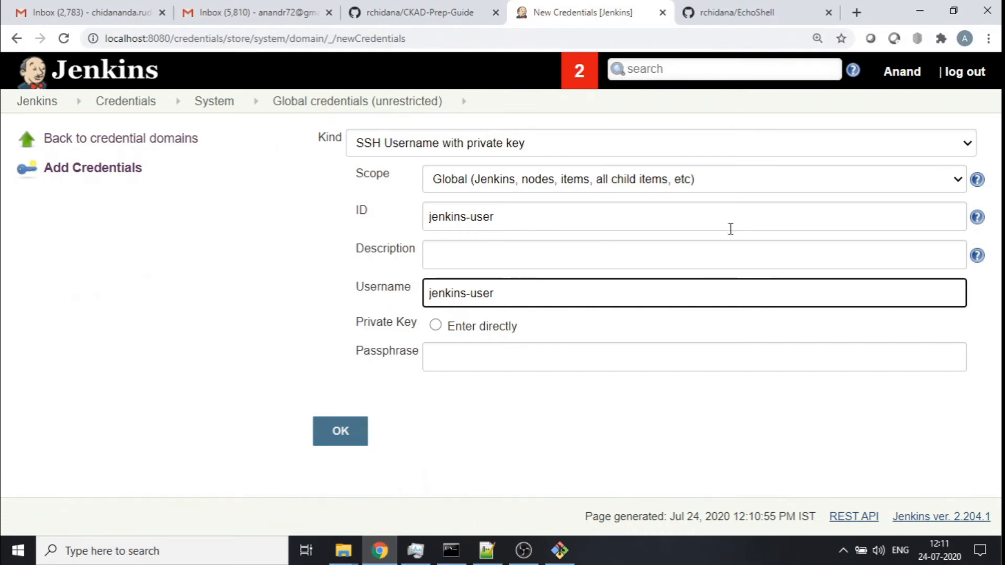
click(436, 328)
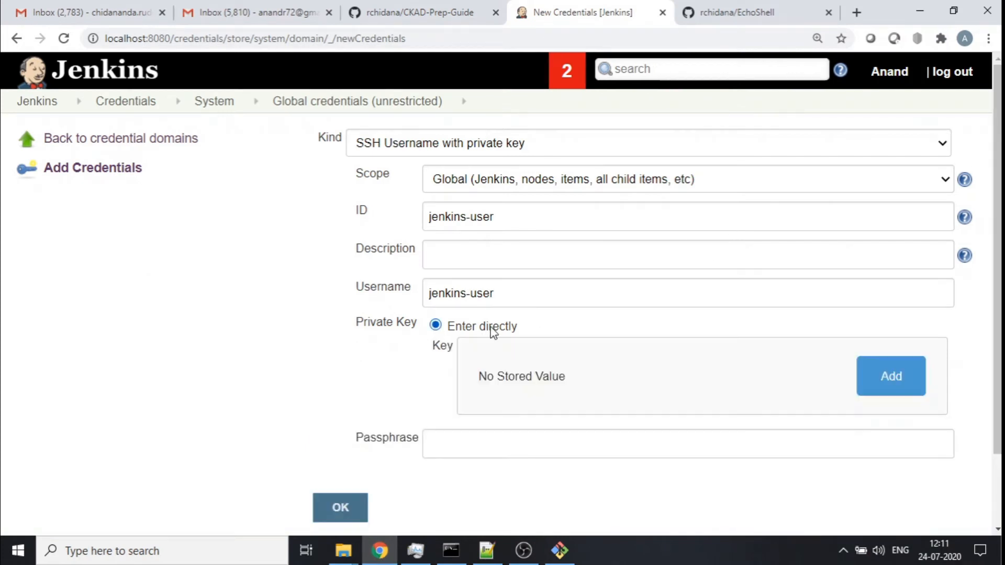
scroll(796, 303, down, 2)
click(863, 297)
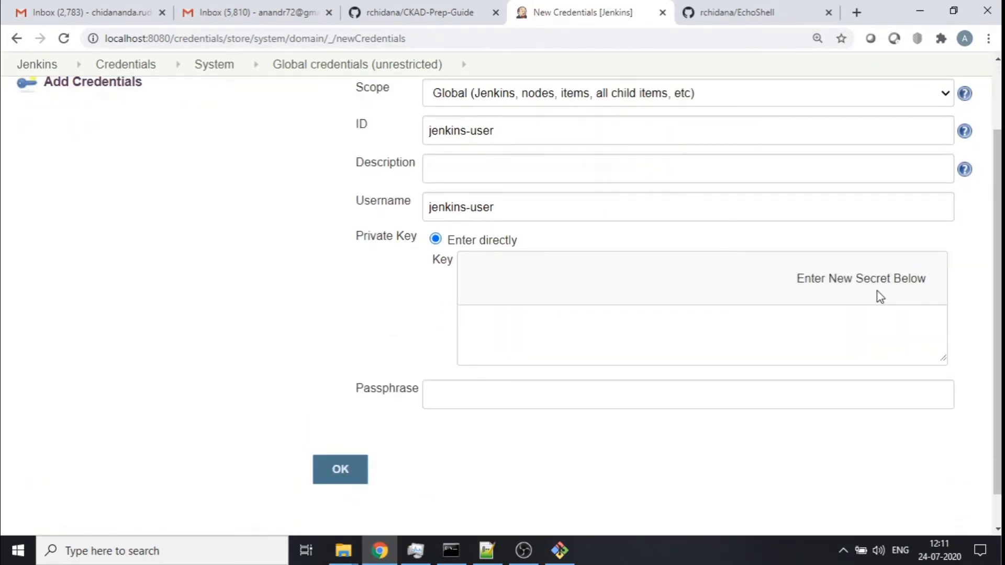
click(493, 315)
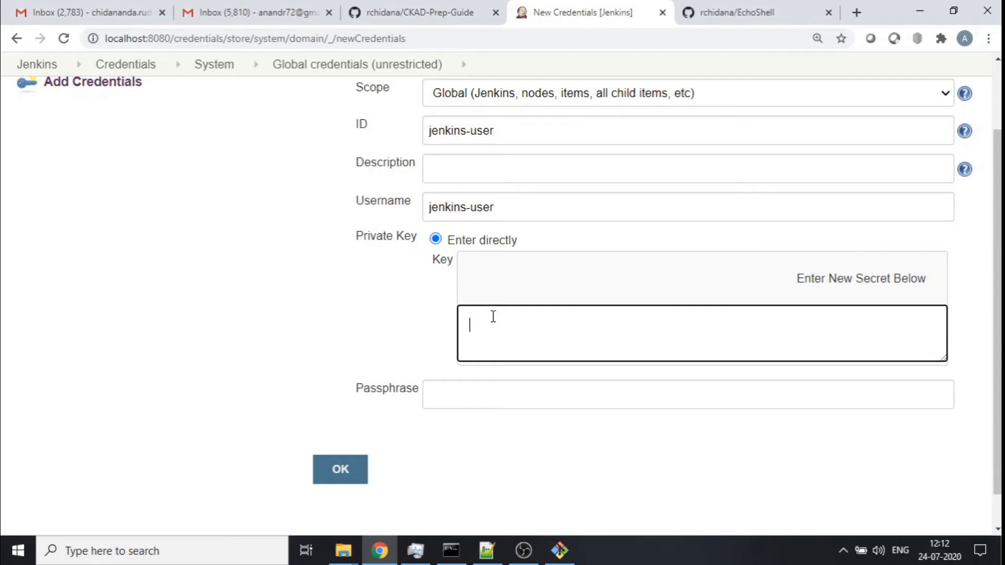
key(ctrl+v)
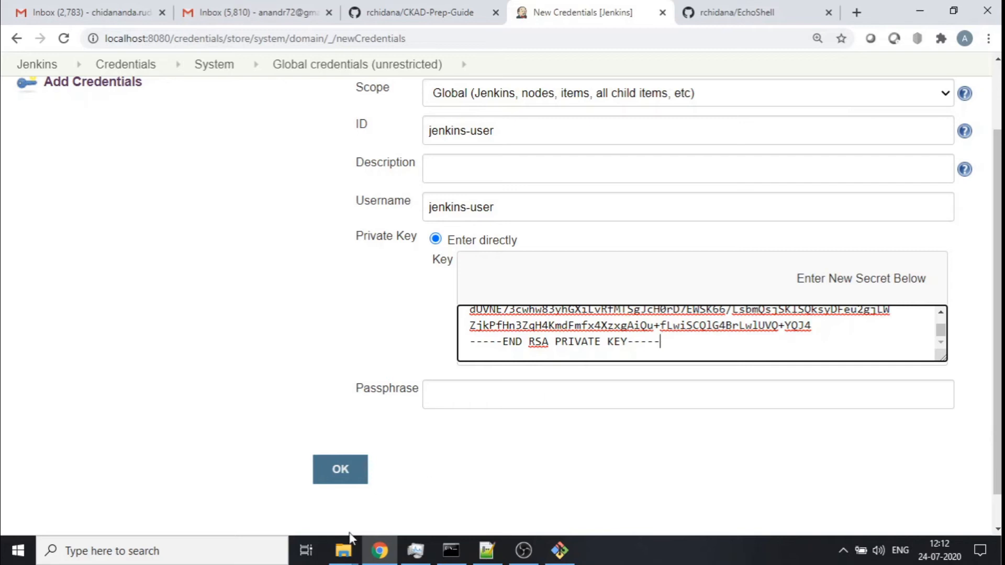
- Save the new jenkins-user SSH credential
mouse_move(343, 550)
click(312, 502)
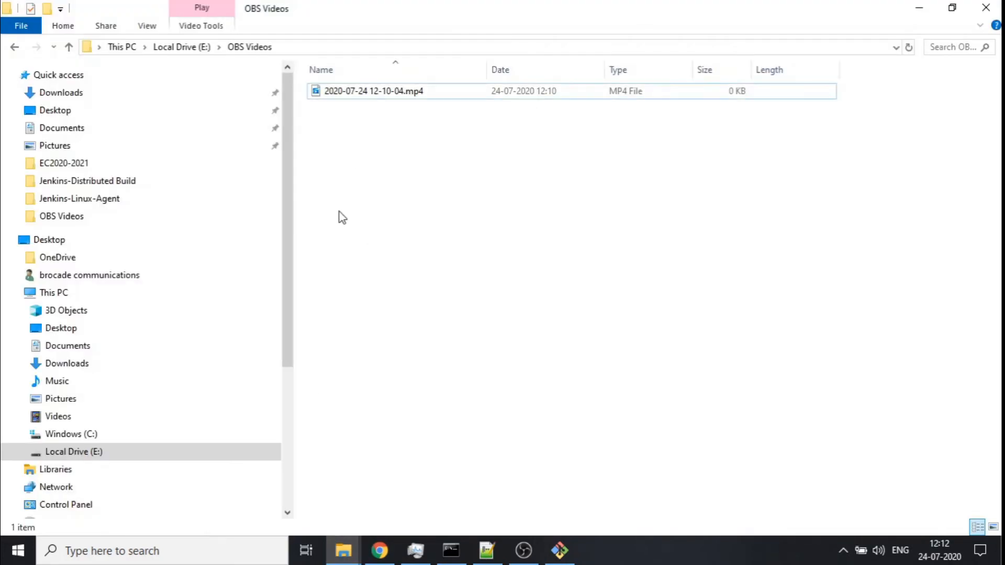
click(425, 474)
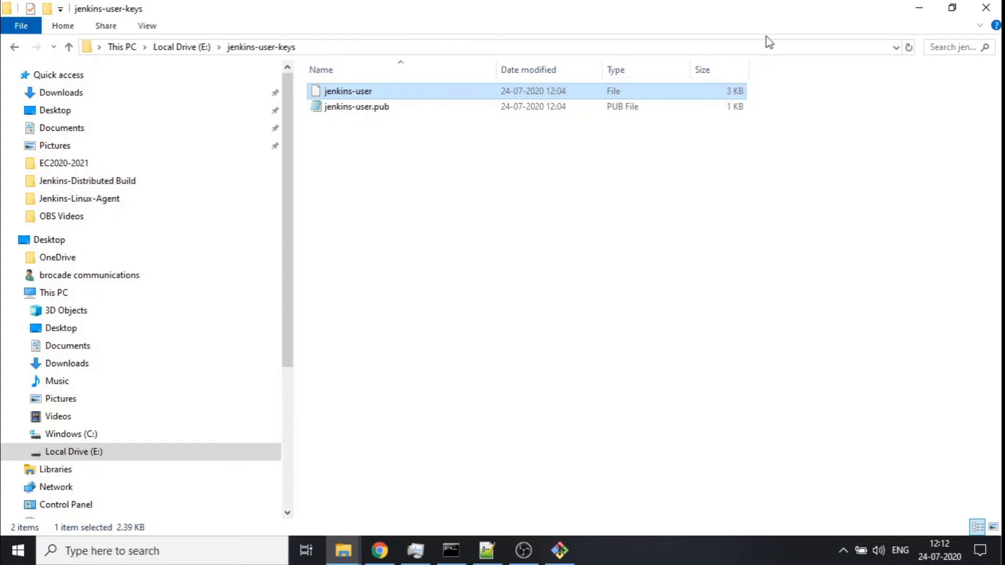
click(918, 7)
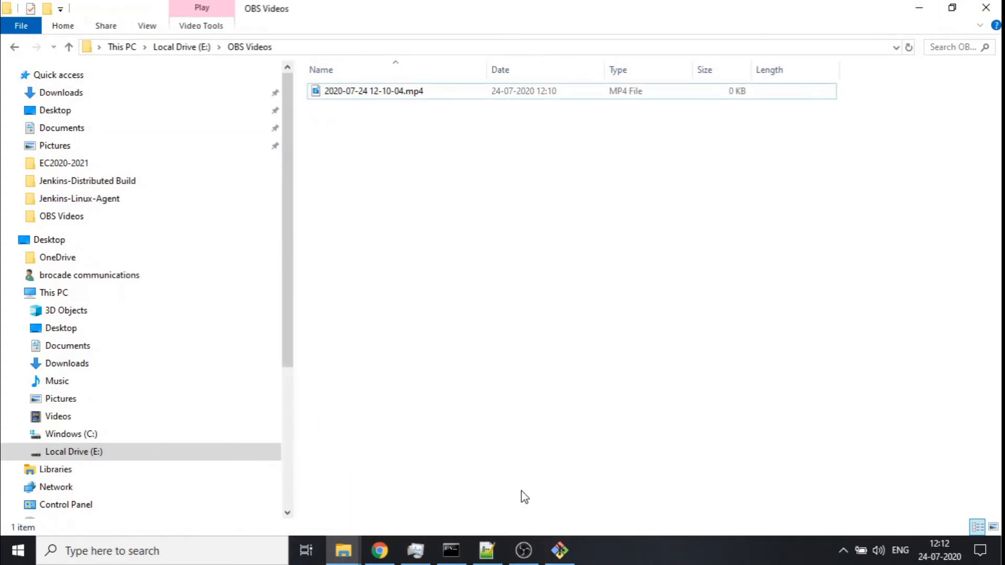
click(380, 550)
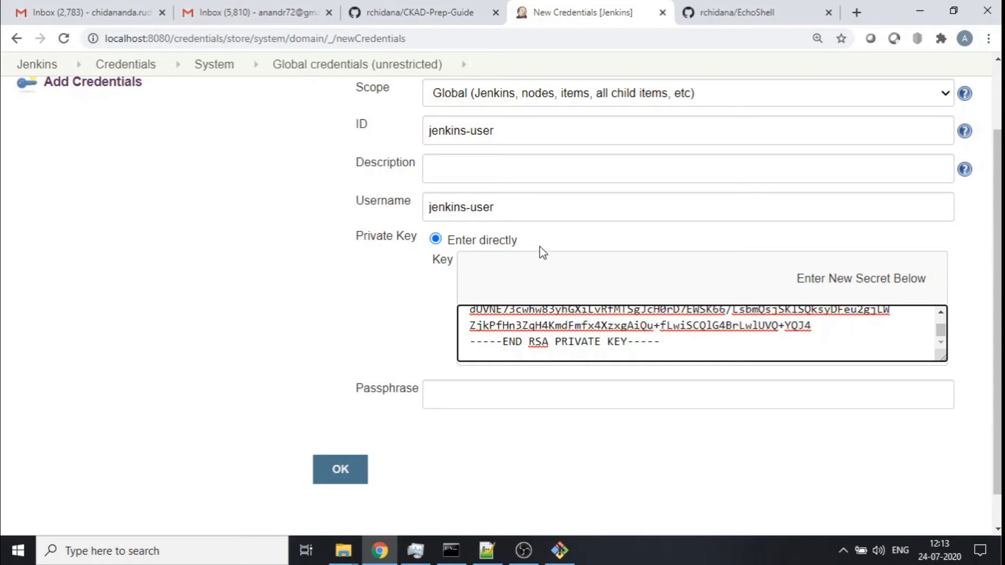
scroll(540, 247, up, 2)
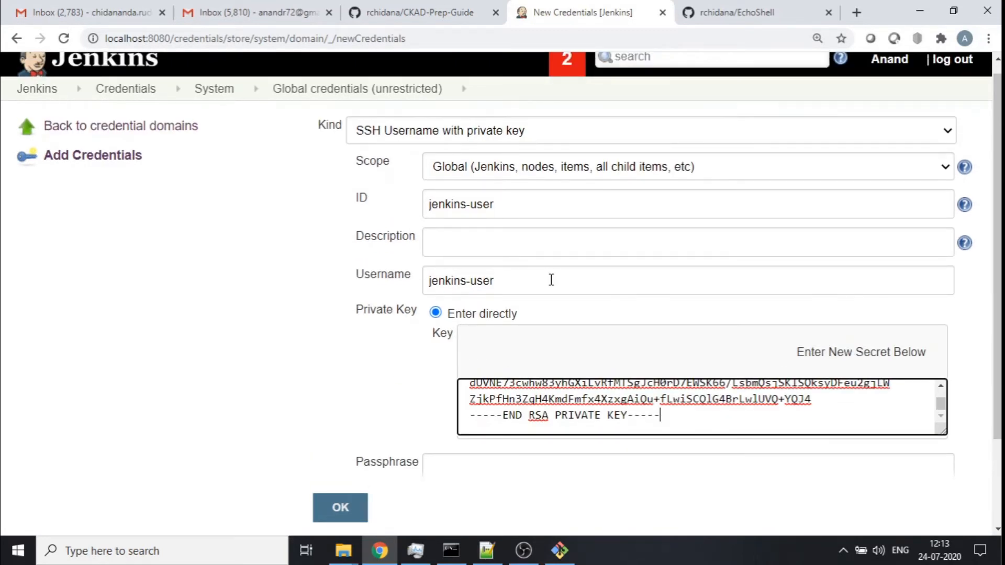
click(336, 505)
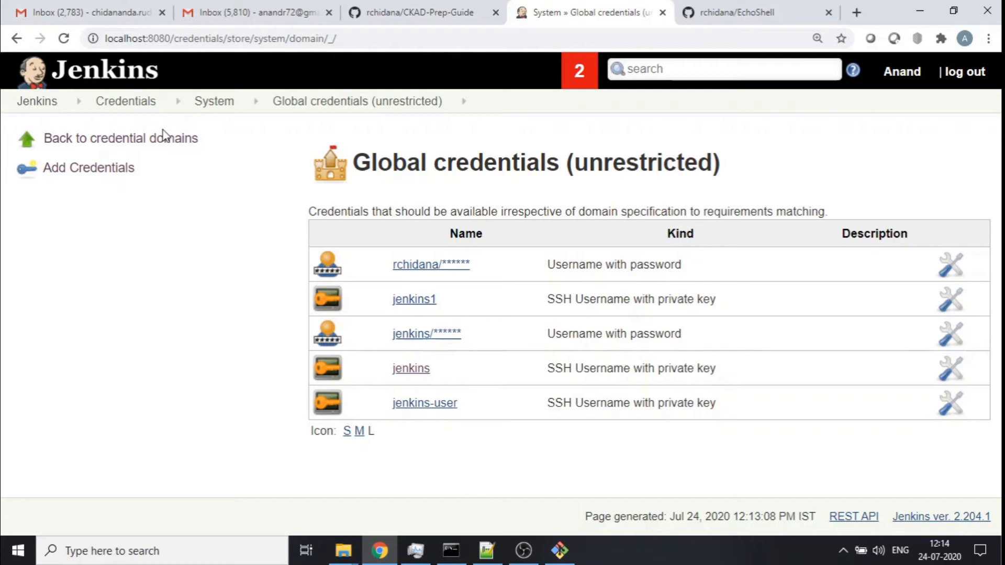
- Open the node management page from Manage Jenkins
click(31, 104)
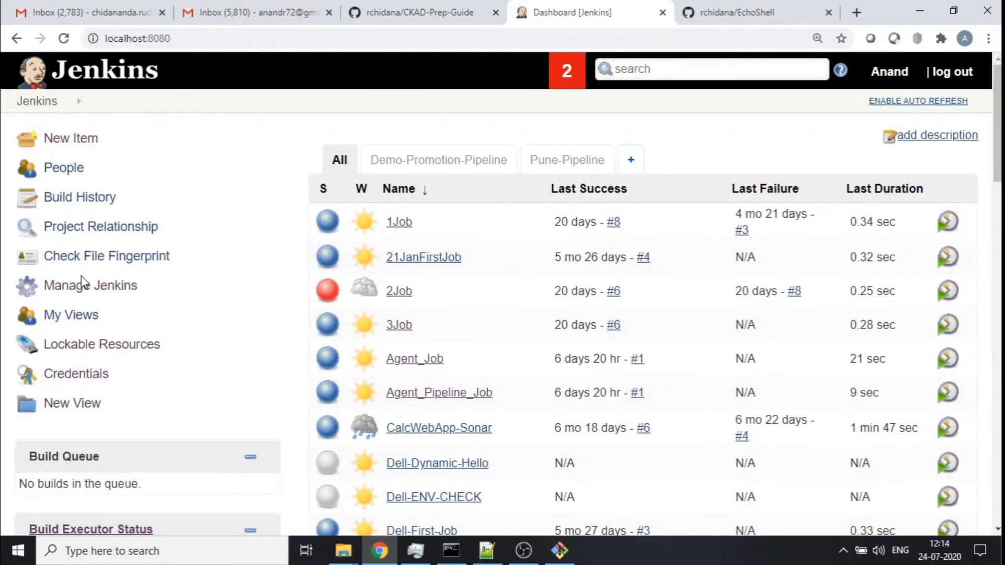
click(83, 285)
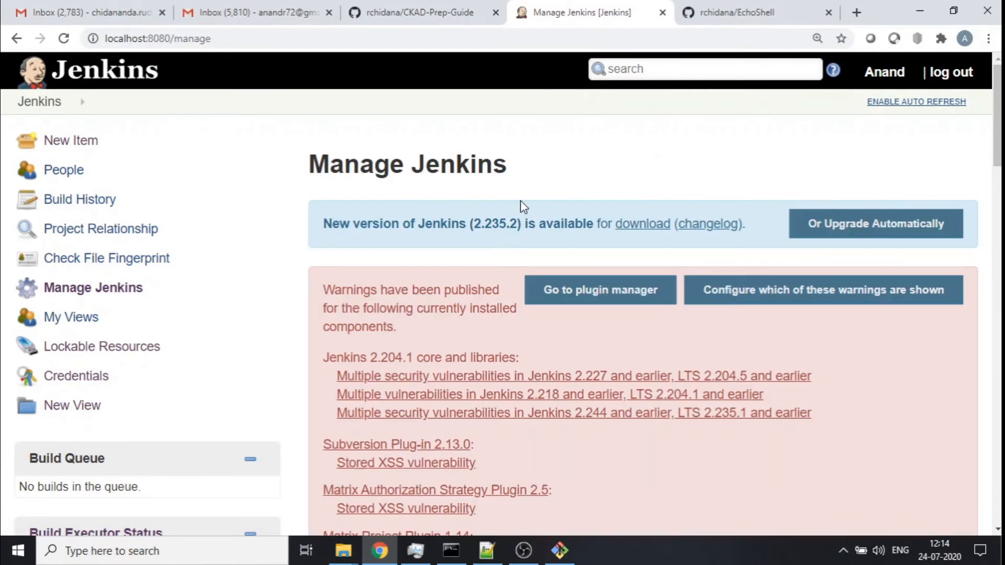
scroll(518, 201, down, 10)
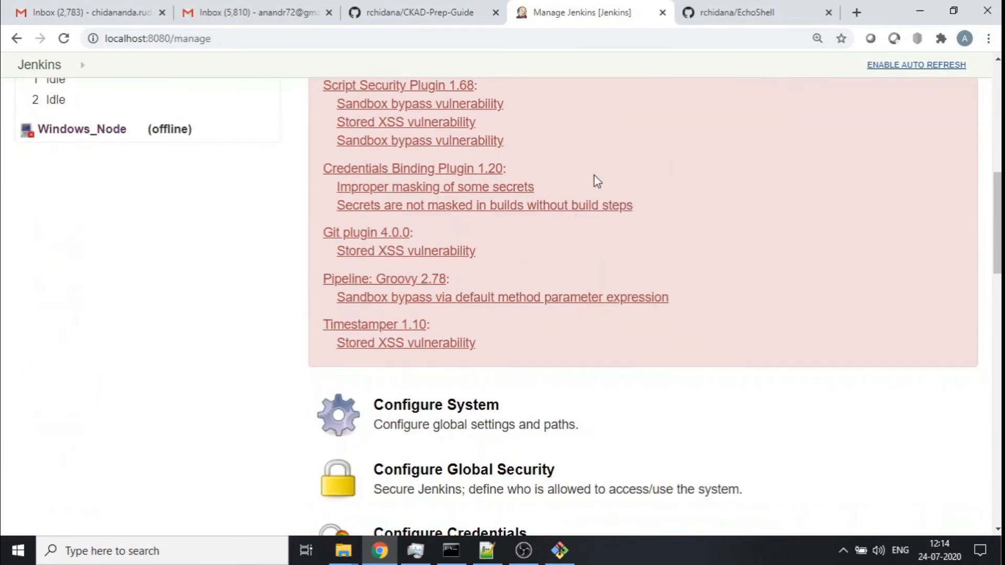
scroll(738, 269, down, 4)
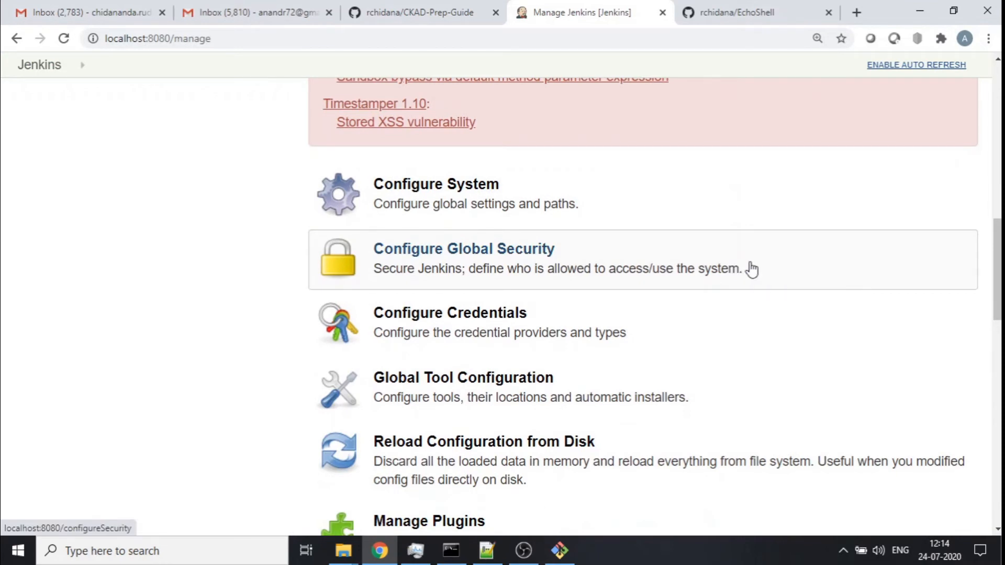
scroll(744, 269, down, 3)
scroll(752, 269, down, 8)
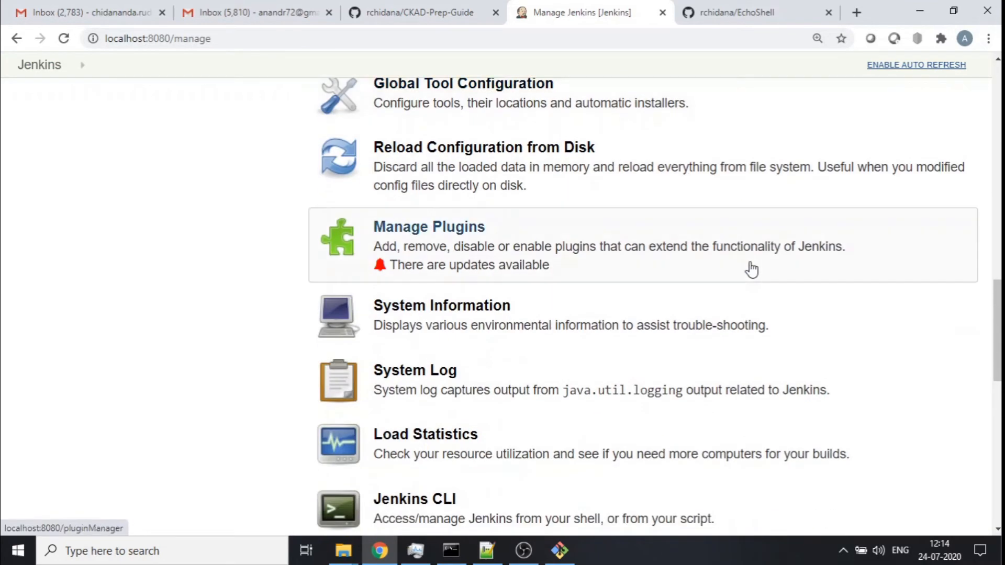
click(434, 353)
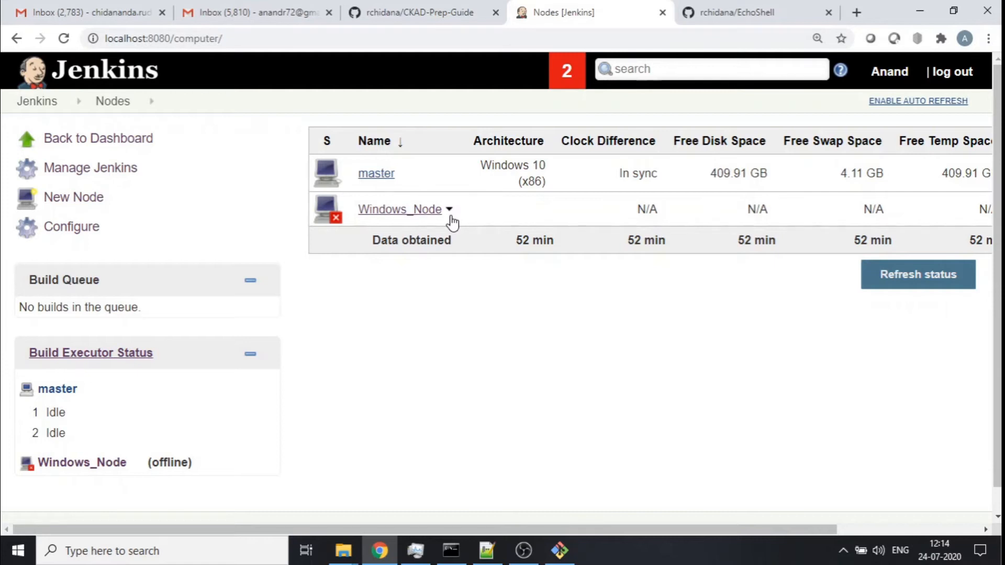
- Create a new permanent agent node named Ubuntu_Node
click(96, 195)
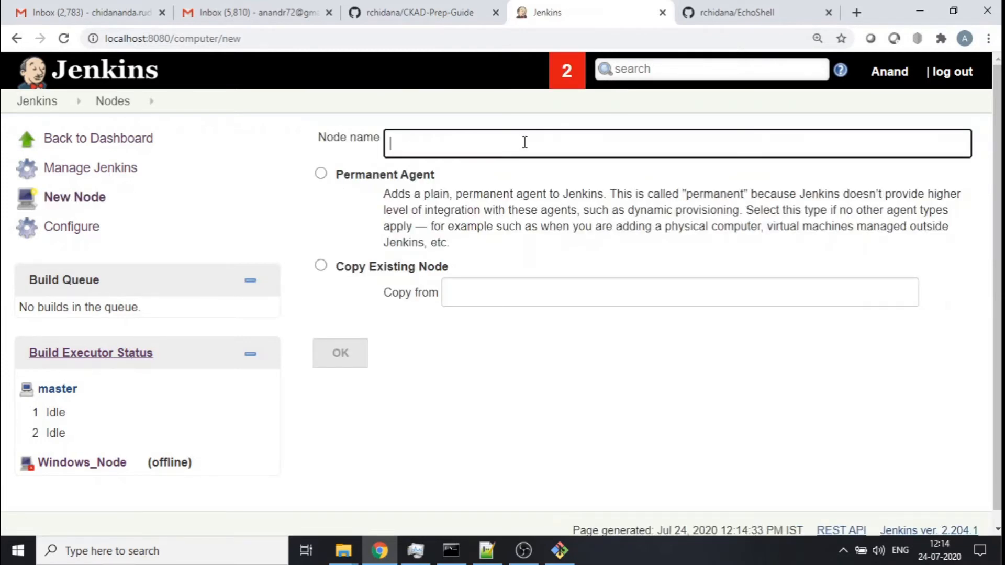
text(Ubuntu_Node)
click(322, 176)
click(340, 352)
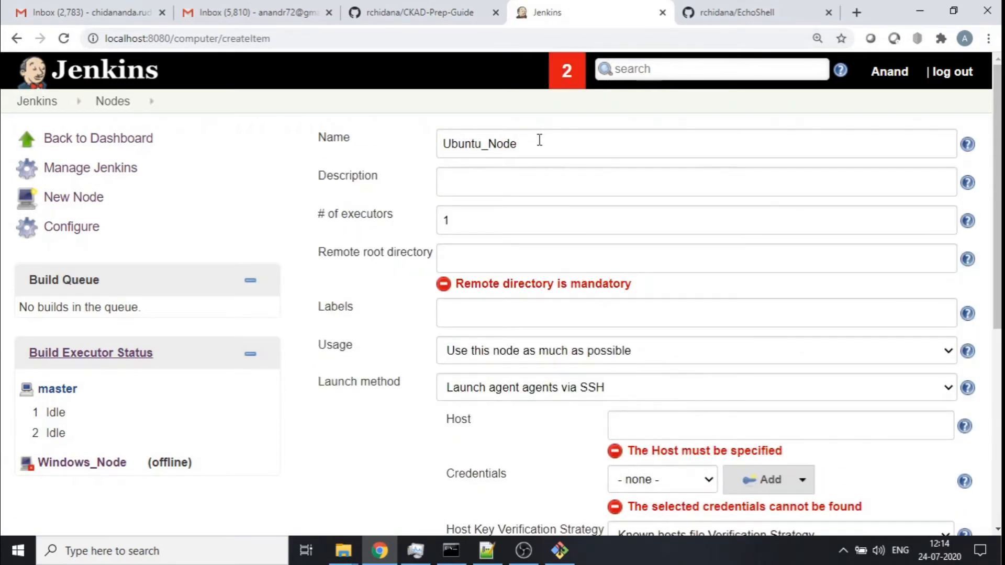
- Copy the node name Ubuntu_Node into the node's Description field
drag(539, 139, 352, 141)
key(ctrl+c)
click(517, 177)
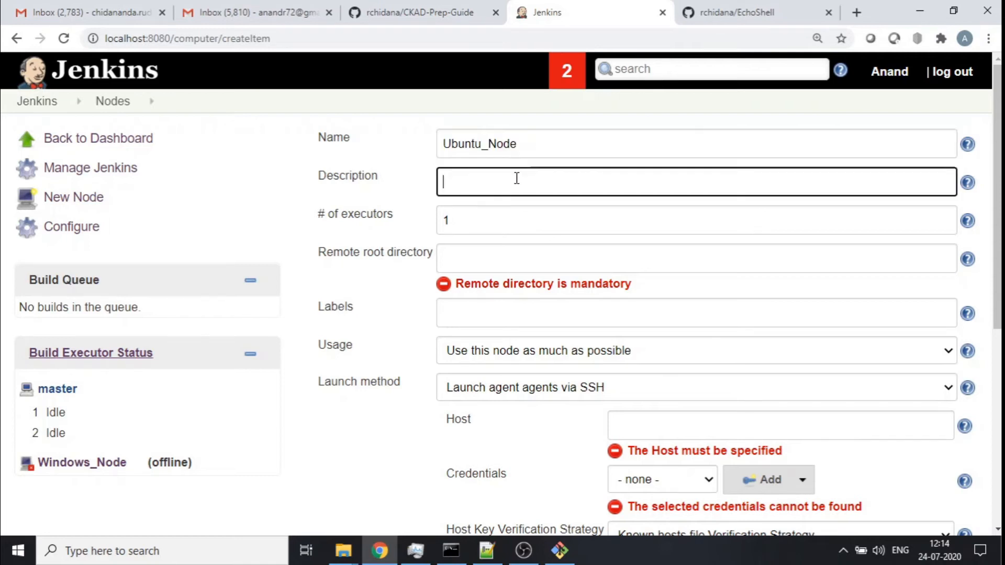
key(ctrl+v)
click(509, 219)
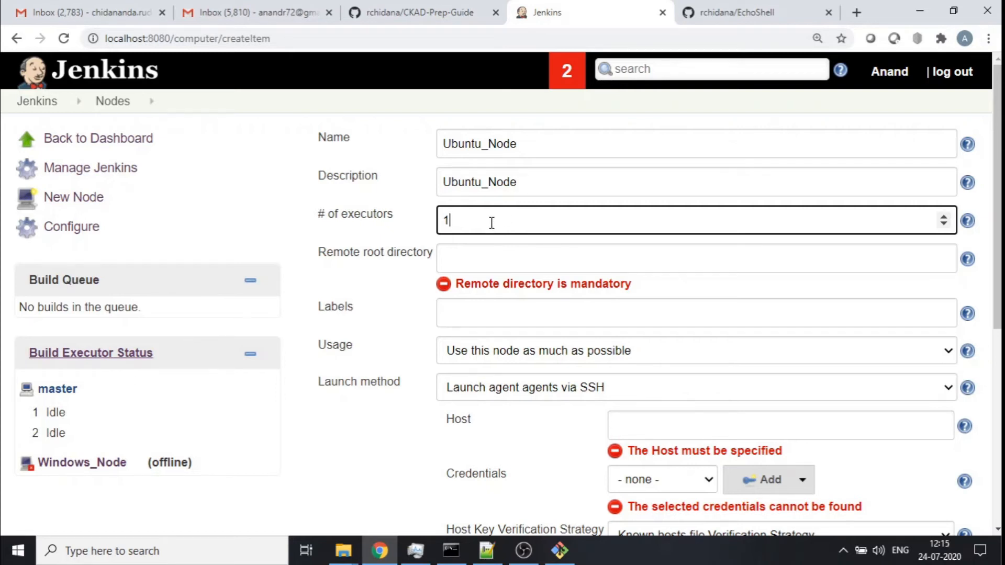
- In the jenkins-user terminal, check the working directory and create an agent-folder directory in the home directory
click(475, 257)
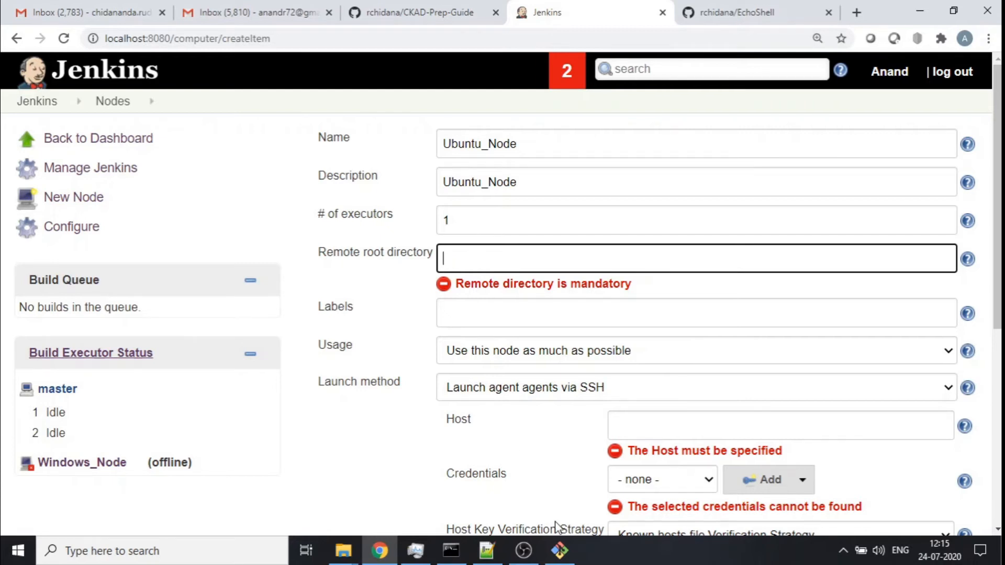
click(454, 552)
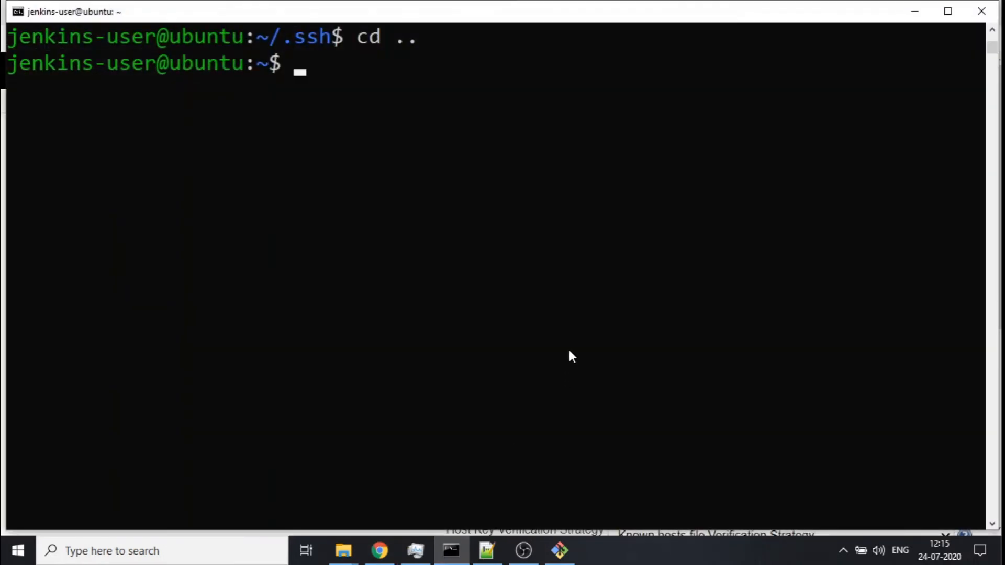
text(pwd)
key(Return)
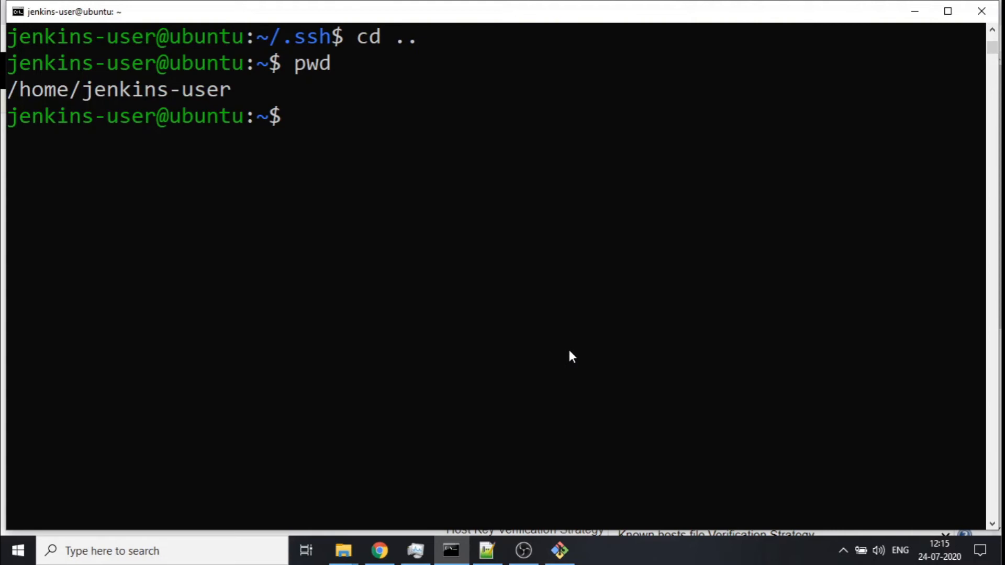
text(mkdir)
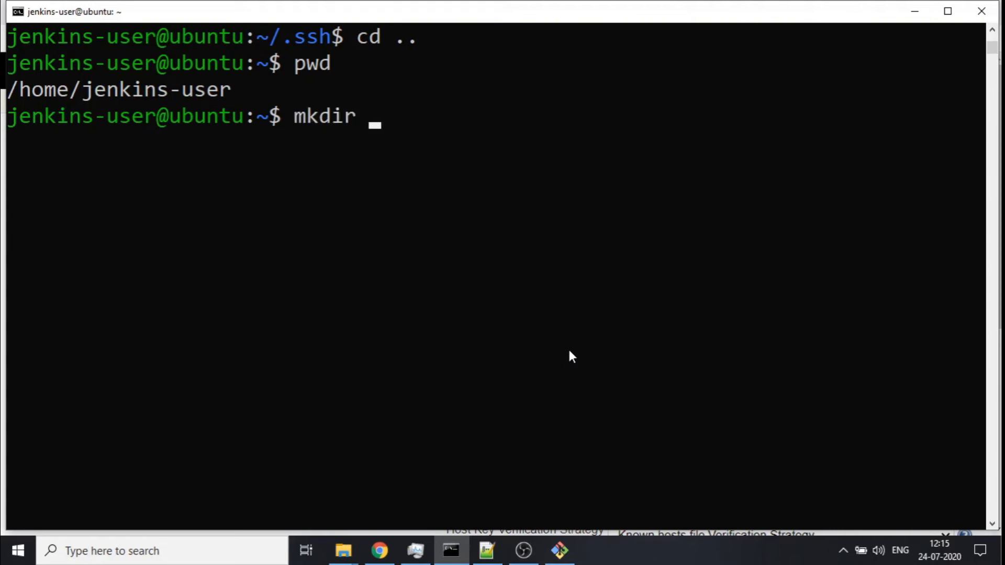
text( agent)
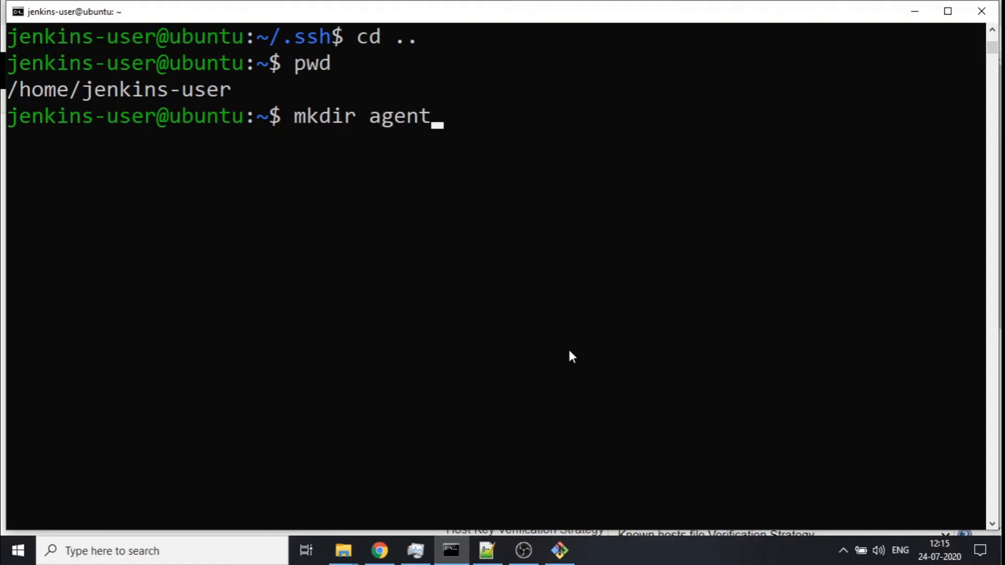
key(BackSpace)
key(BackSpace)
key(BackSpace)
key(BackSpace)
key(BackSpace)
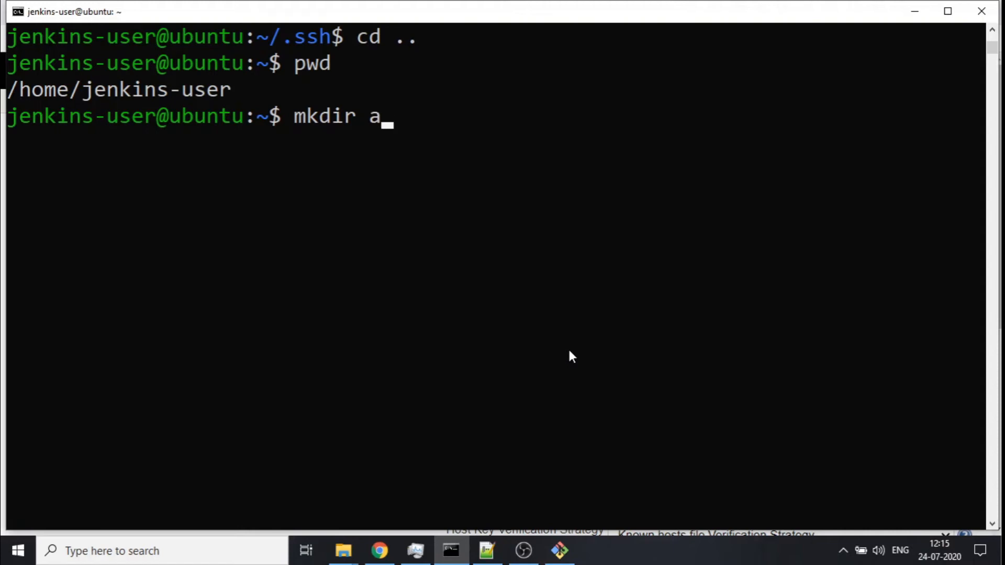
text(jenkins-)
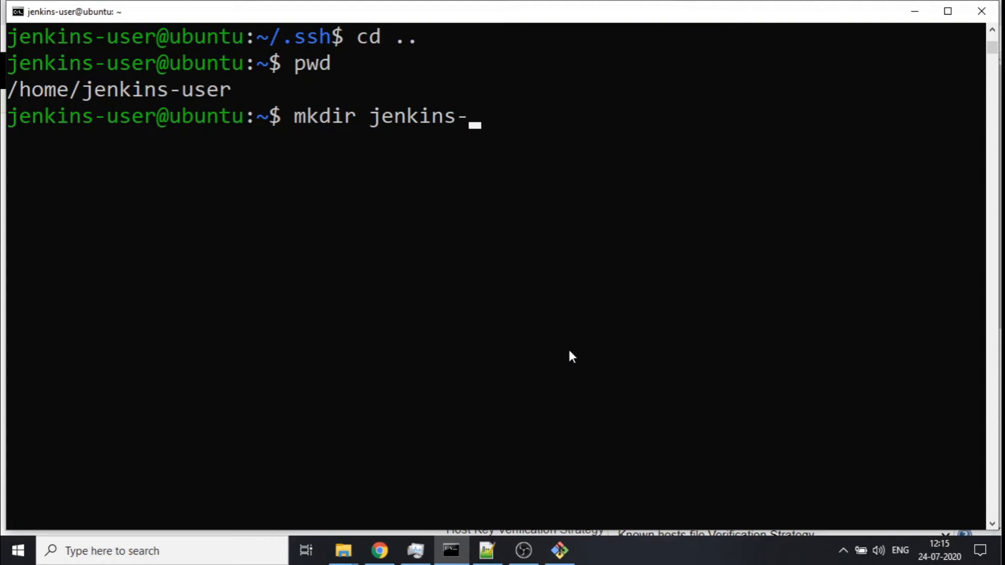
key(BackSpace)
key(BackSpace)
key(BackSpace)
key(BackSpace)
key(BackSpace)
key(BackSpace)
key(BackSpace)
key(BackSpace)
text(agent-)
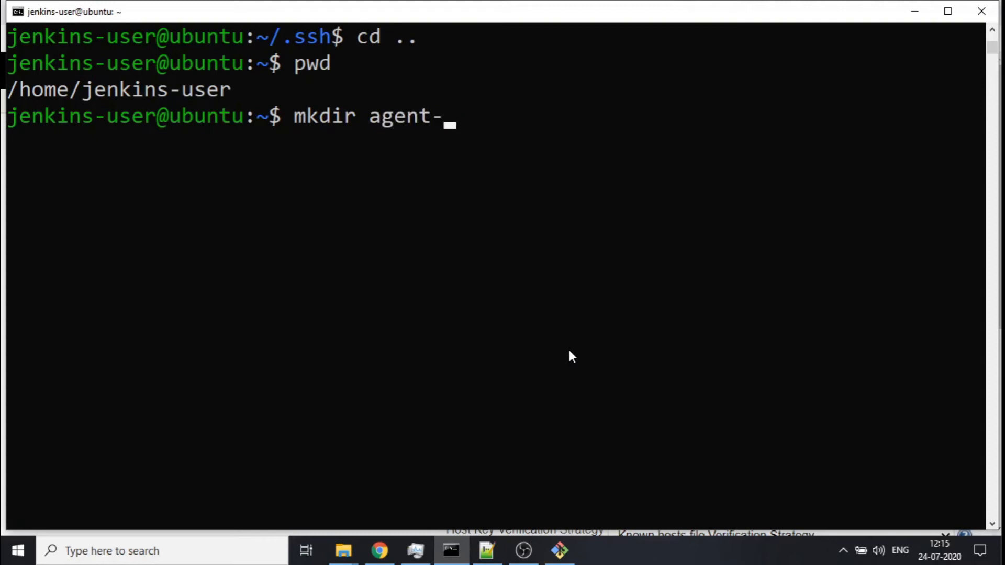
text(folder)
key(Return)
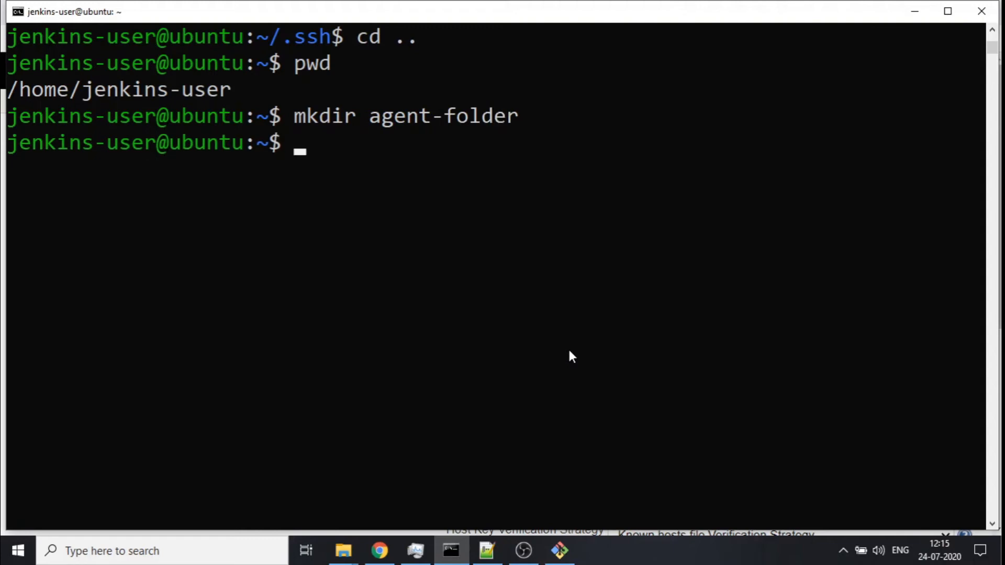
- Change into agent-folder, print its path, and copy the full path /home/jenkins-user/agent-folder
text(cd ag)
key(Tab)
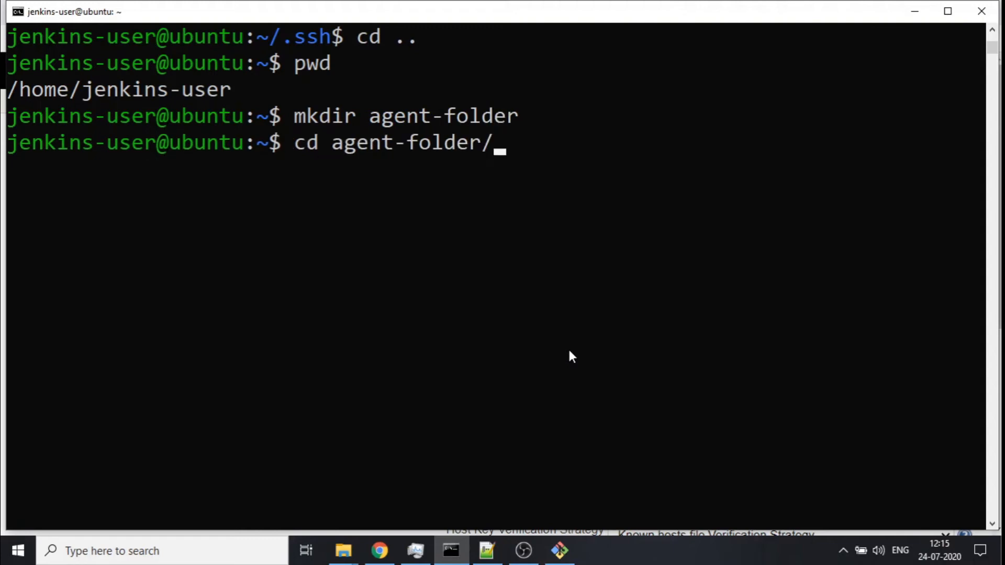
key(Return)
text(pwd)
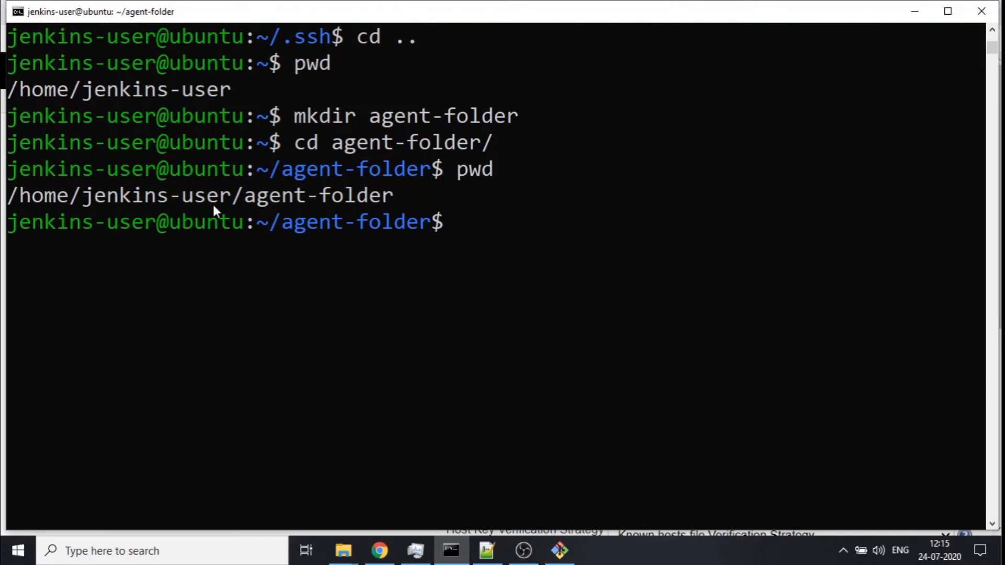
drag(9, 199, 390, 203)
key(ctrl+c)
right_click(375, 198)
- List the home directory contents and set the node's remote root directory to /home/jenkins-user/agent-folder
text(cd ..)
key(Return)
text(ls -ltr)
key(Return)
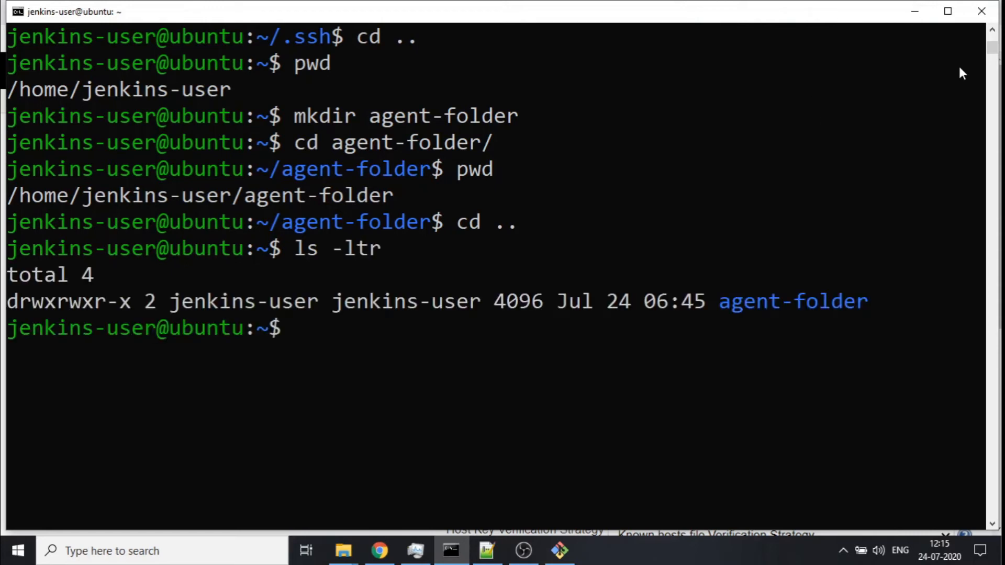
click(916, 11)
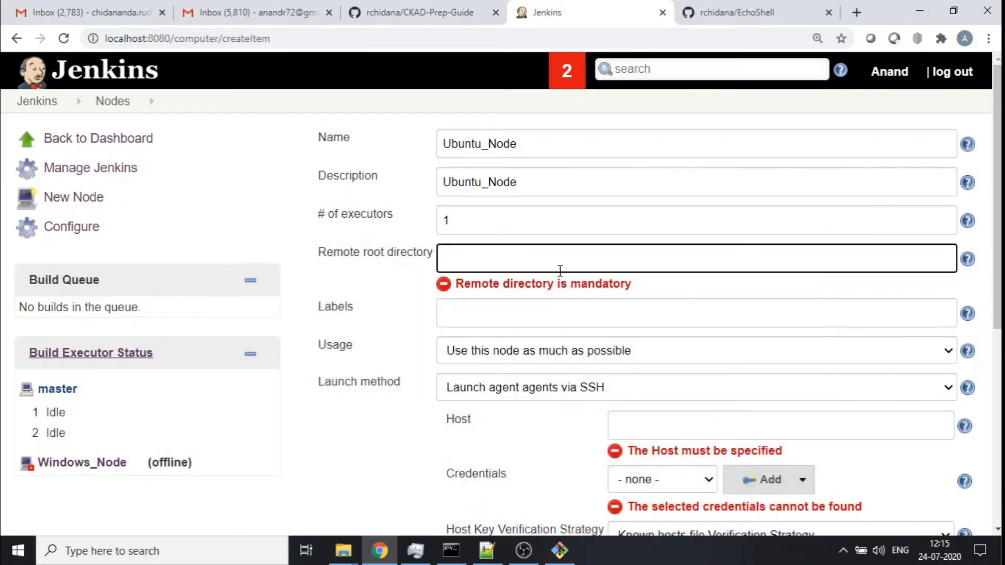
key(ctrl+v)
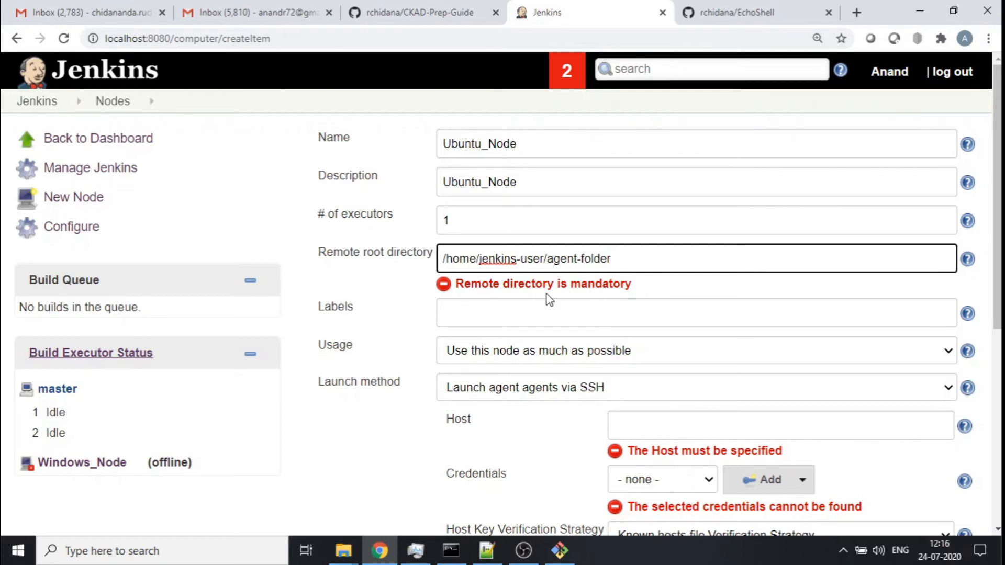
- Set the node's label to Ubuntu_Node and its usage to only build jobs with label expressions matching this node
click(516, 304)
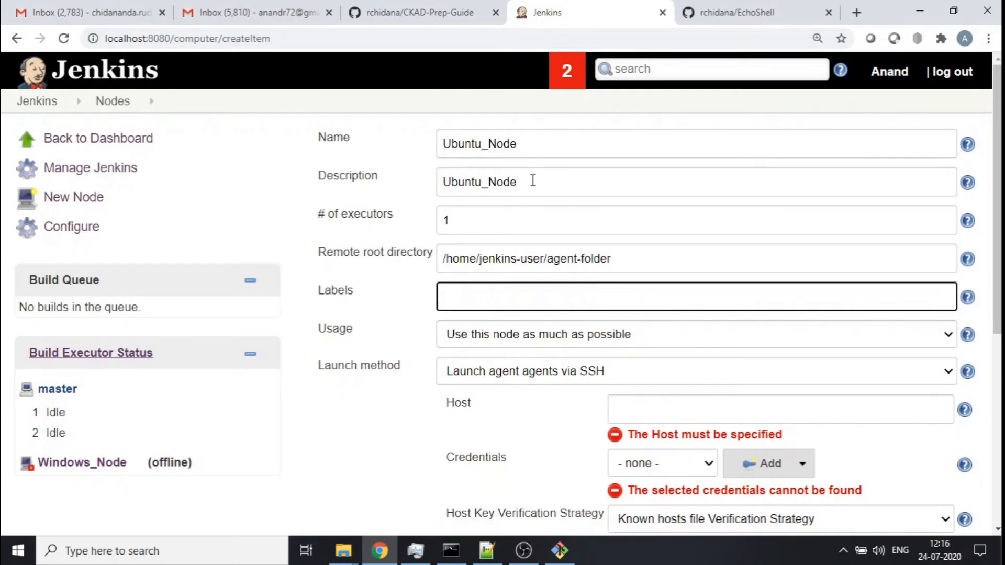
drag(532, 180, 413, 188)
key(ctrl+c)
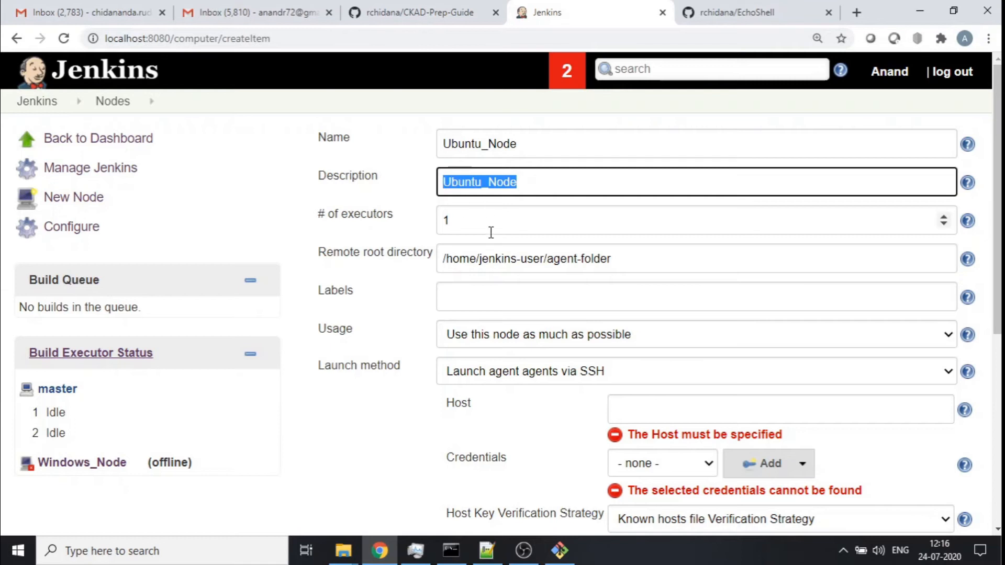
click(470, 304)
key(ctrl+v)
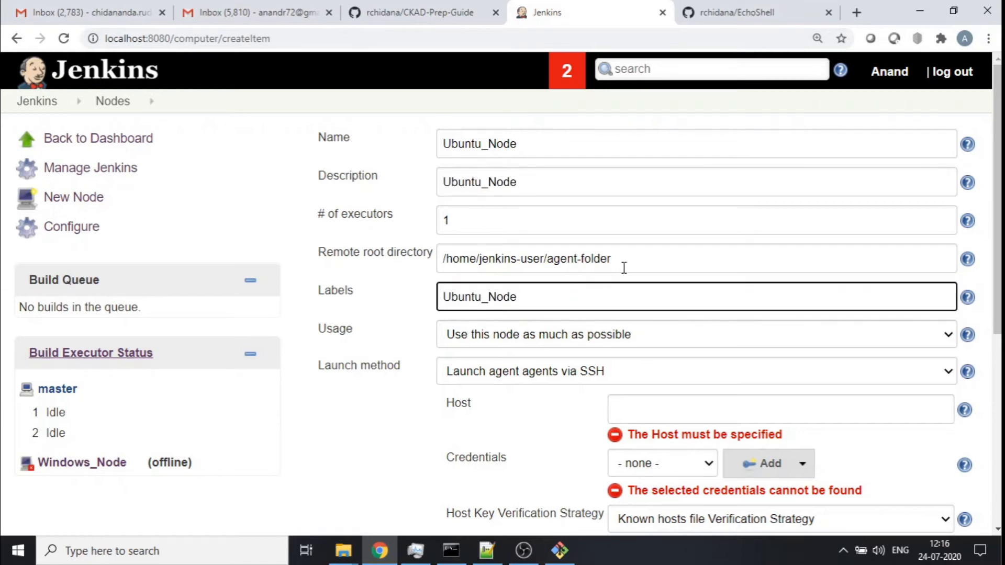
click(707, 340)
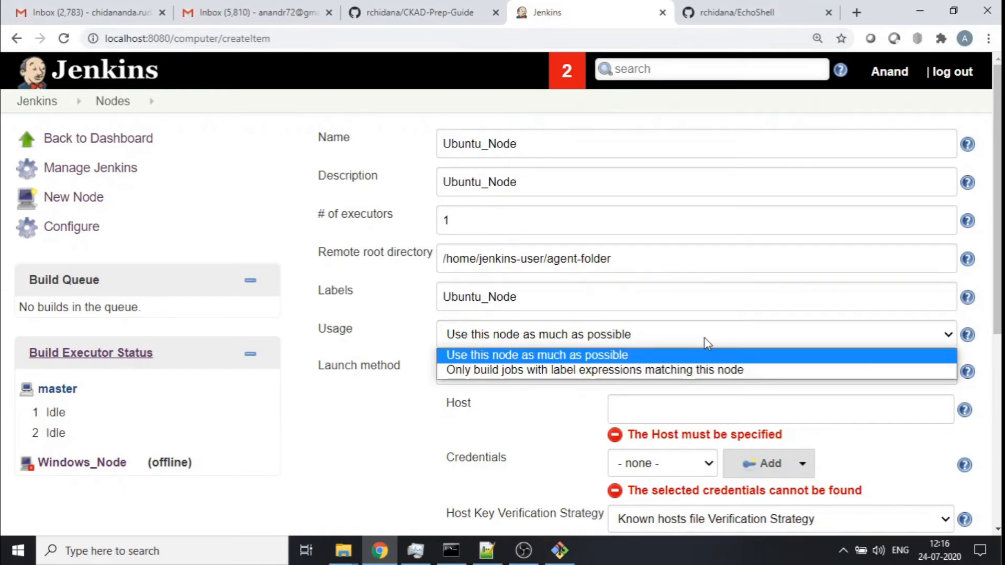
click(620, 370)
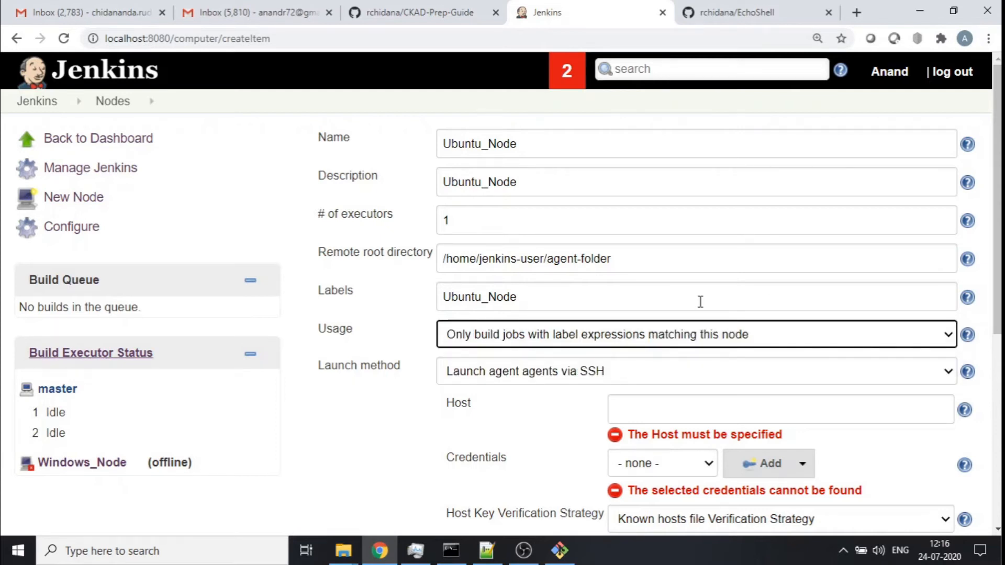
scroll(701, 301, down, 3)
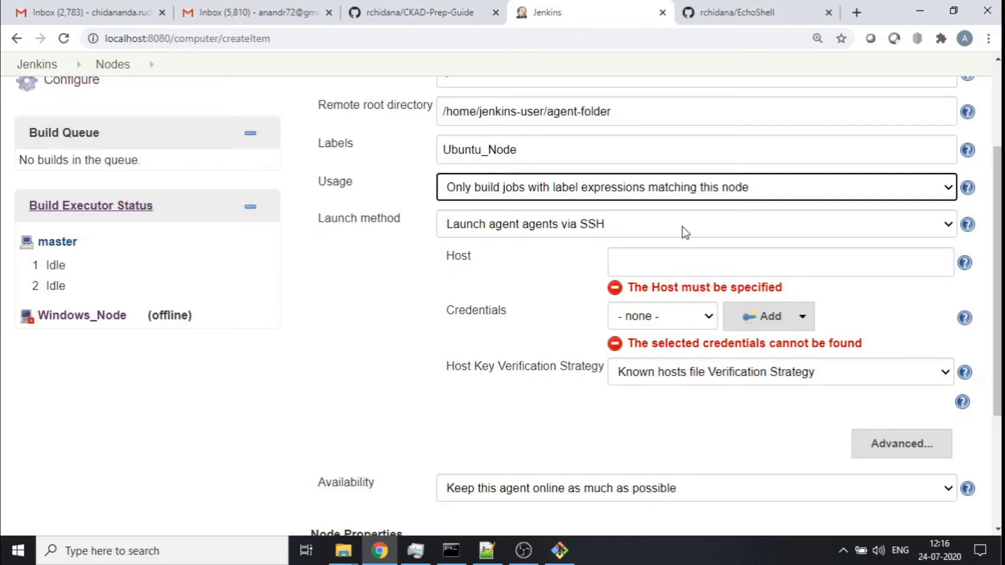
- Check the Java installation and version on the Ubuntu VM from the terminal
click(451, 550)
text(java)
key(Return)
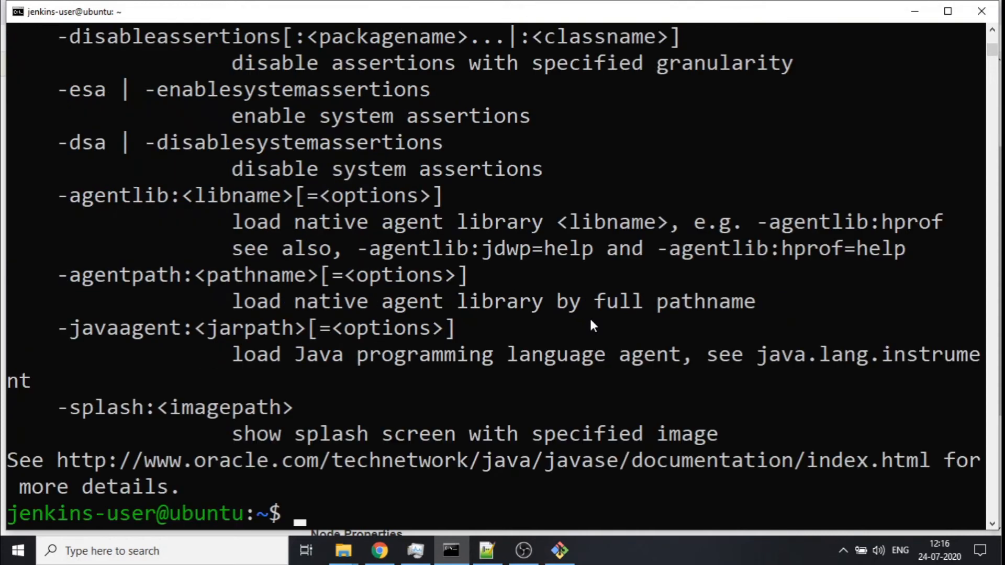
text(java -)
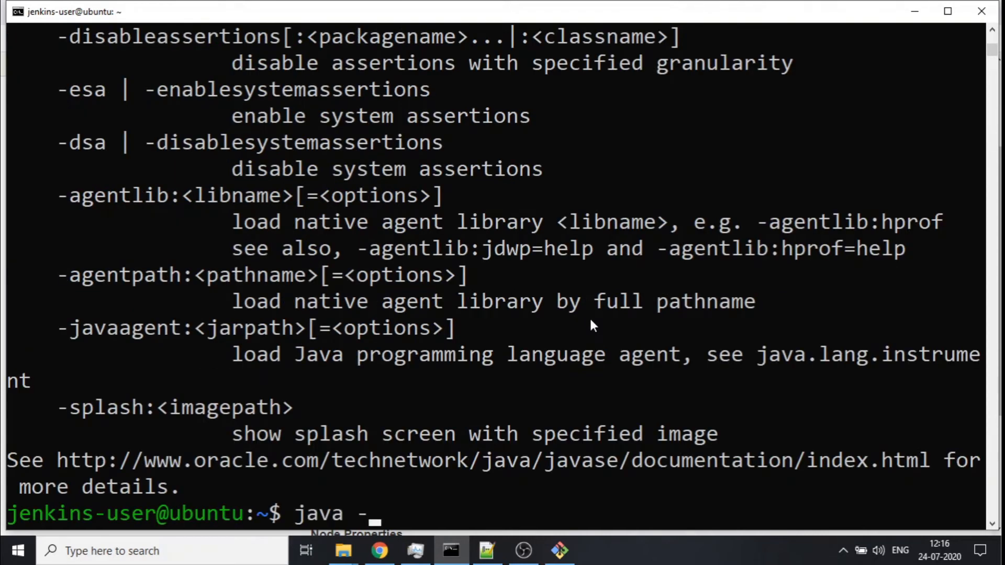
text(versi)
key(BackSpace)
key(BackSpace)
key(BackSpace)
key(BackSpace)
key(BackSpace)
text(-)
key(BackSpace)
text(version)
key(Return)
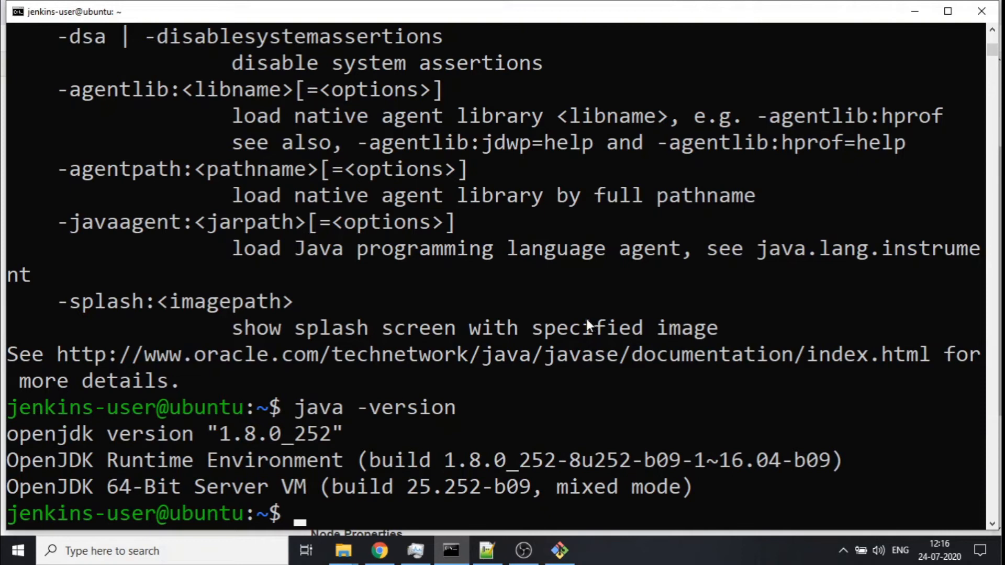
- Choose Launch agent agents via SSH as the node's launch method
click(906, 16)
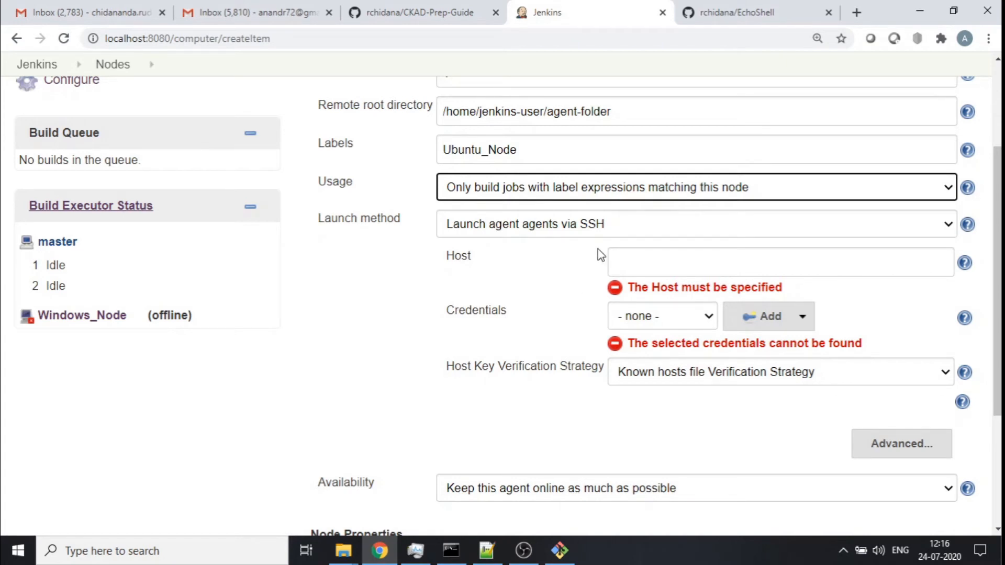
click(628, 230)
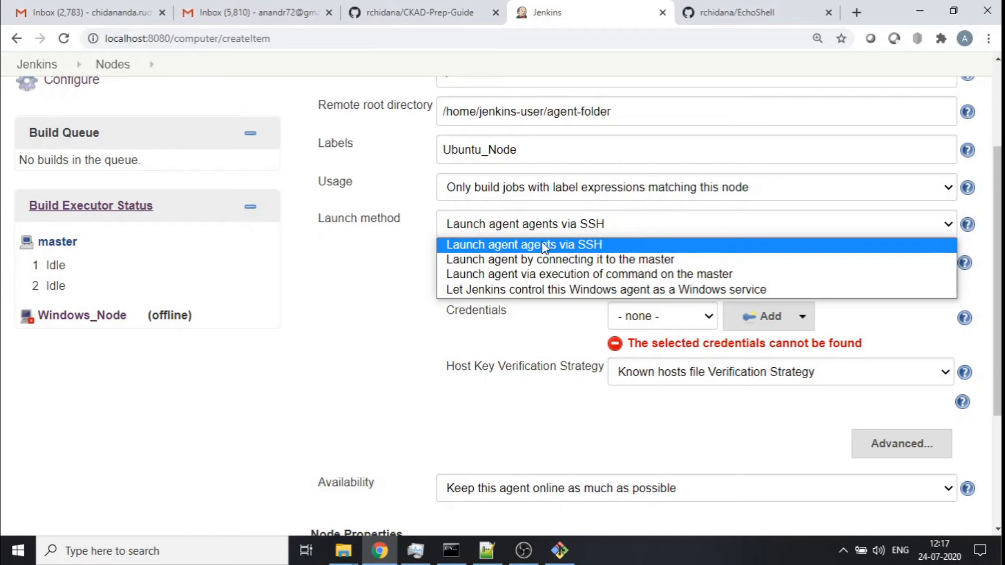
click(496, 252)
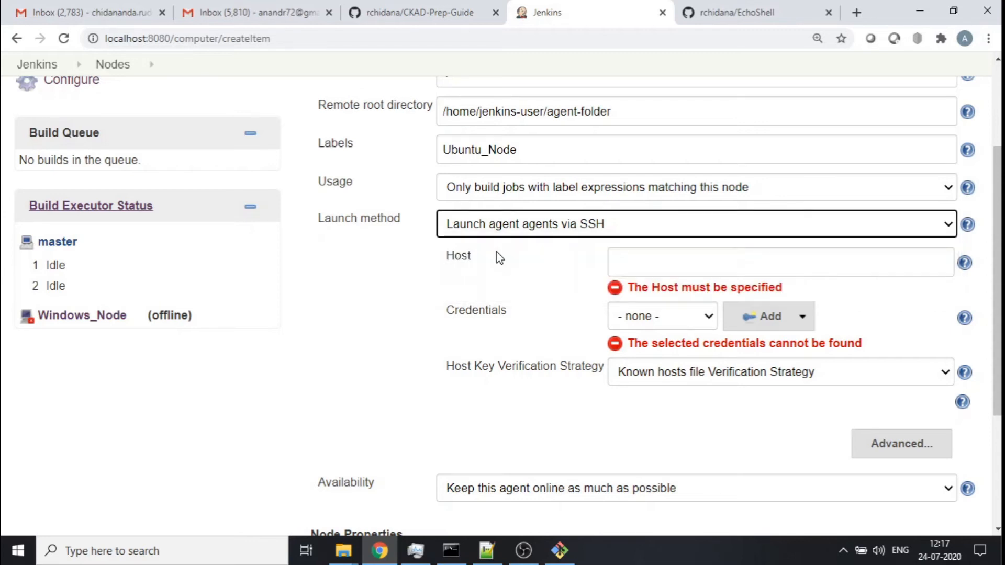
- Copy the VM's private network IP 192.168.50.50 from the Vagrantfile and set it as the SSH host
click(662, 266)
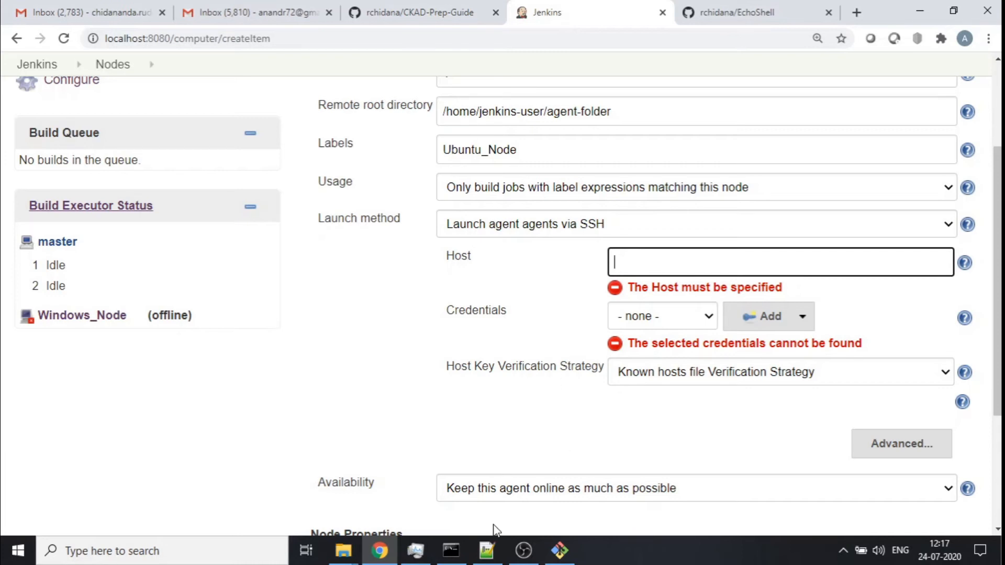
click(487, 551)
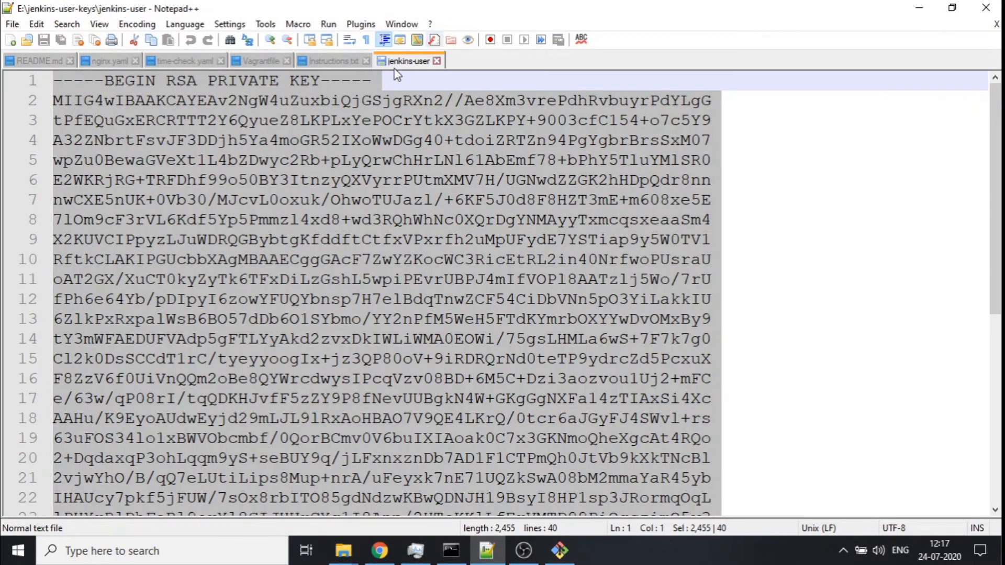
click(269, 61)
click(674, 274)
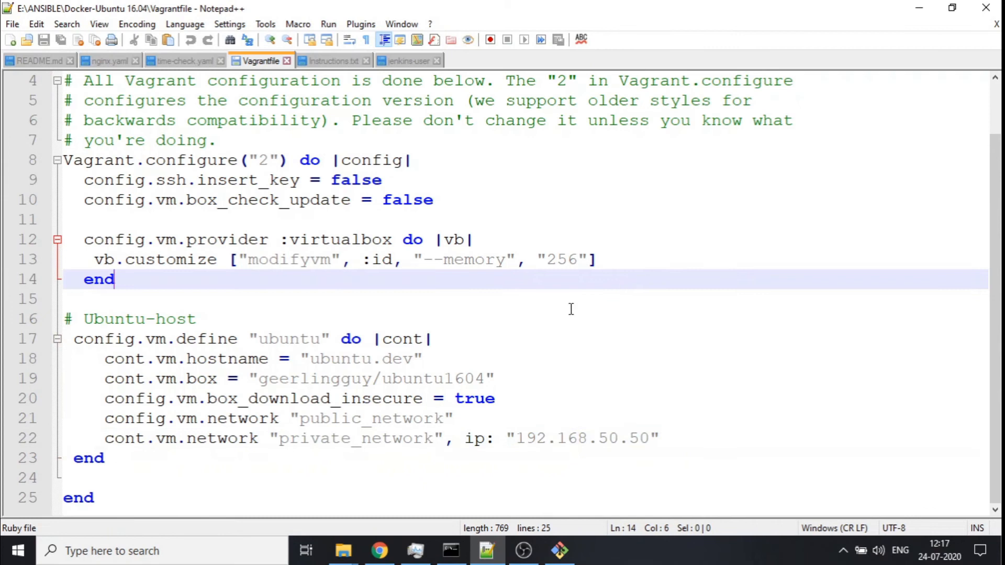
drag(517, 439, 649, 441)
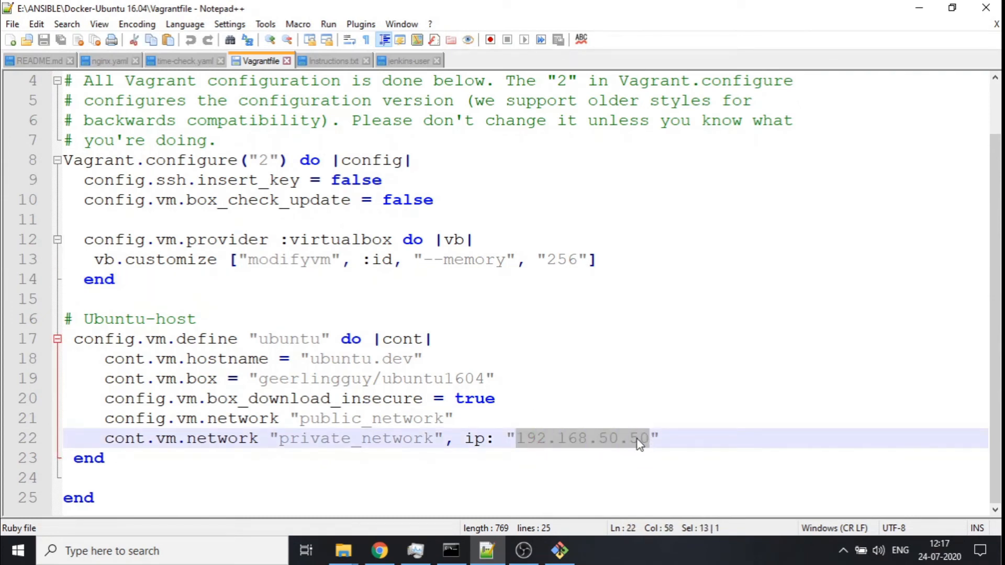
right_click(606, 442)
click(674, 156)
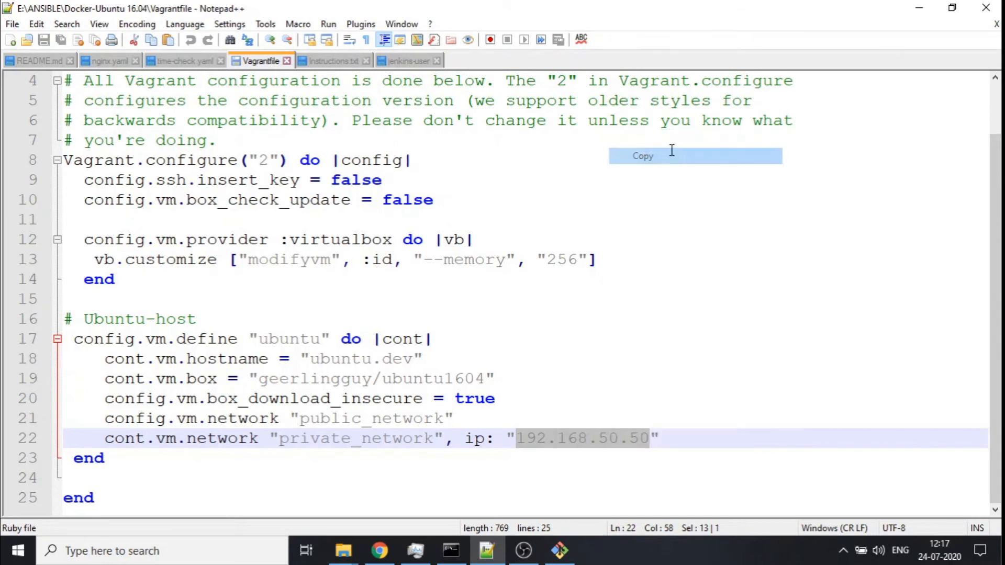
click(923, 8)
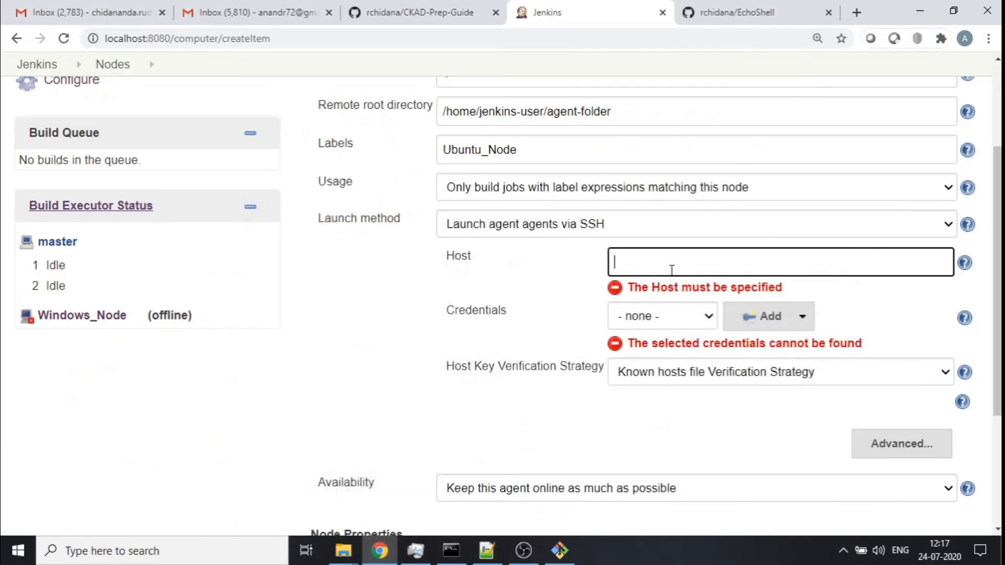
key(ctrl+v)
key(Tab)
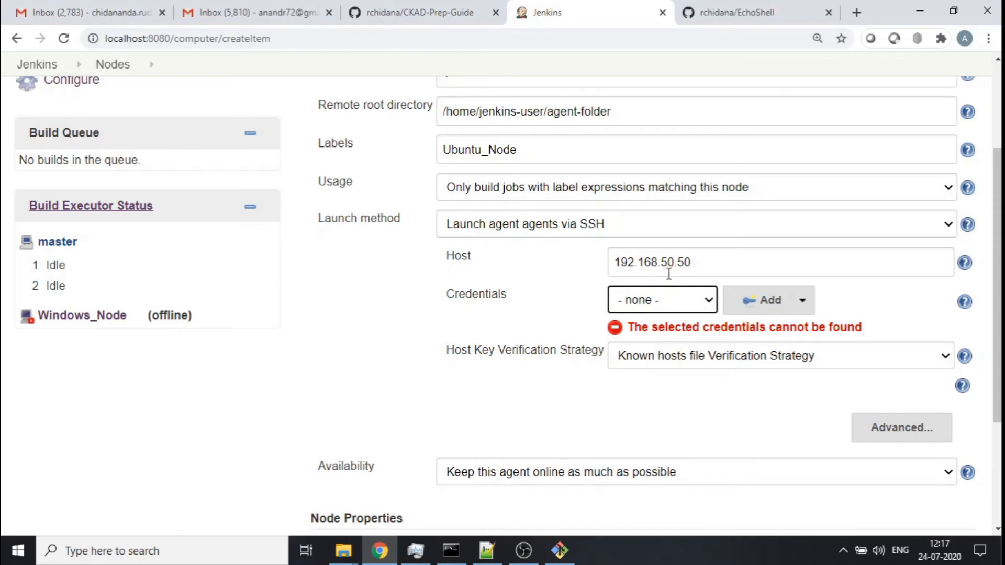
- Select the jenkins-user credentials and the Non verifying Verification Strategy for host keys
click(707, 305)
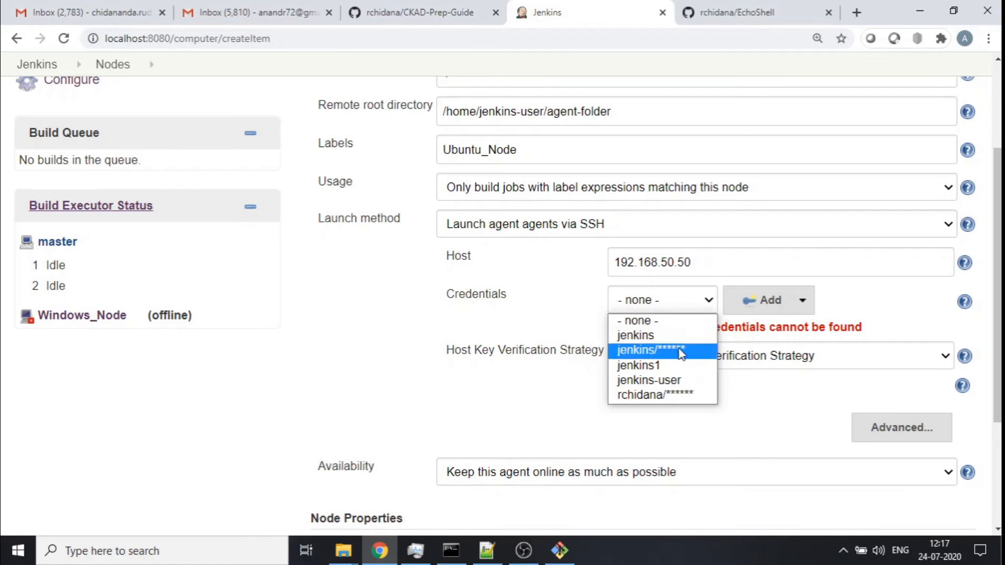
click(664, 379)
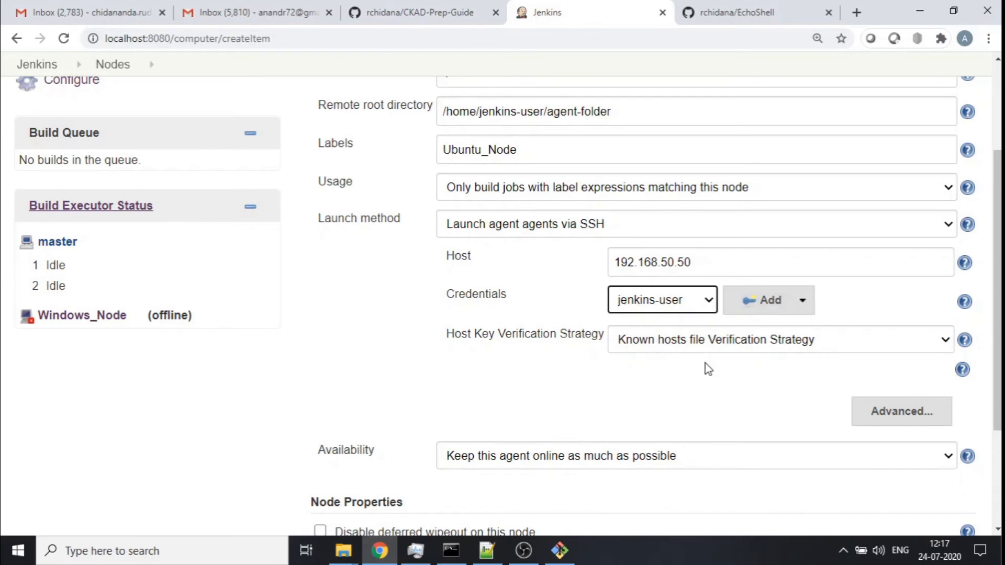
click(737, 350)
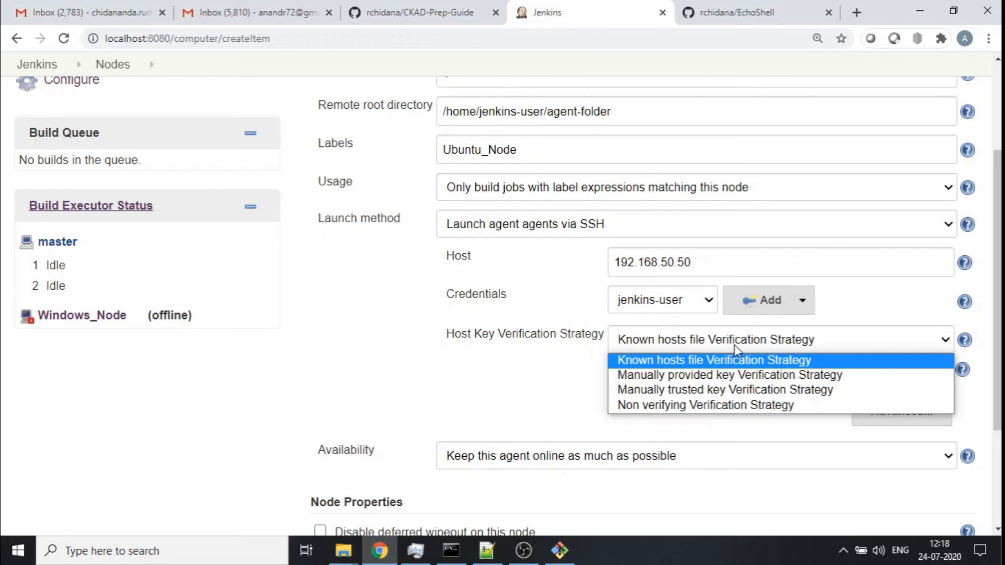
click(665, 407)
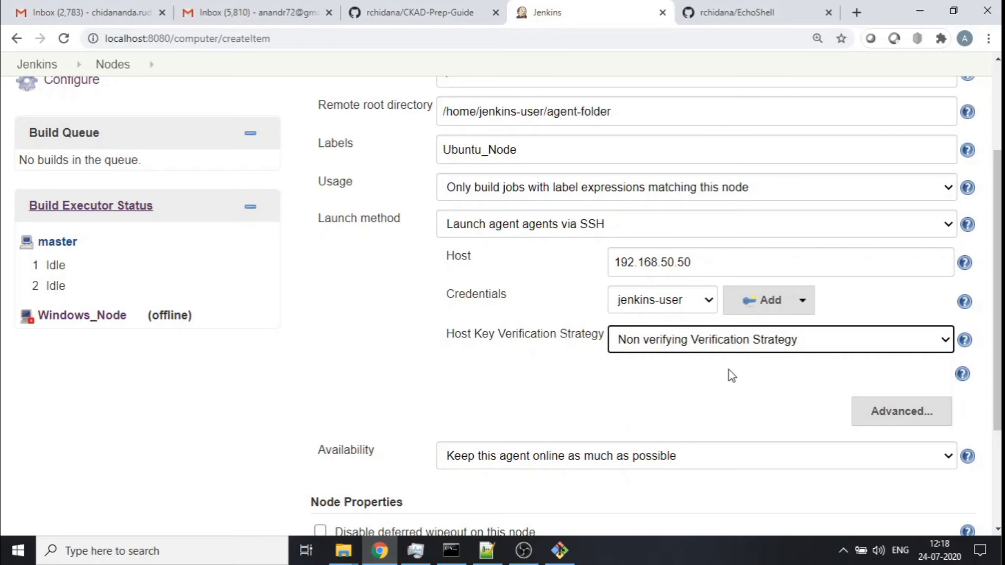
- Expand the advanced SSH launch options and review them along with the remote root directory
scroll(728, 372, down, 3)
click(912, 266)
scroll(795, 292, down, 4)
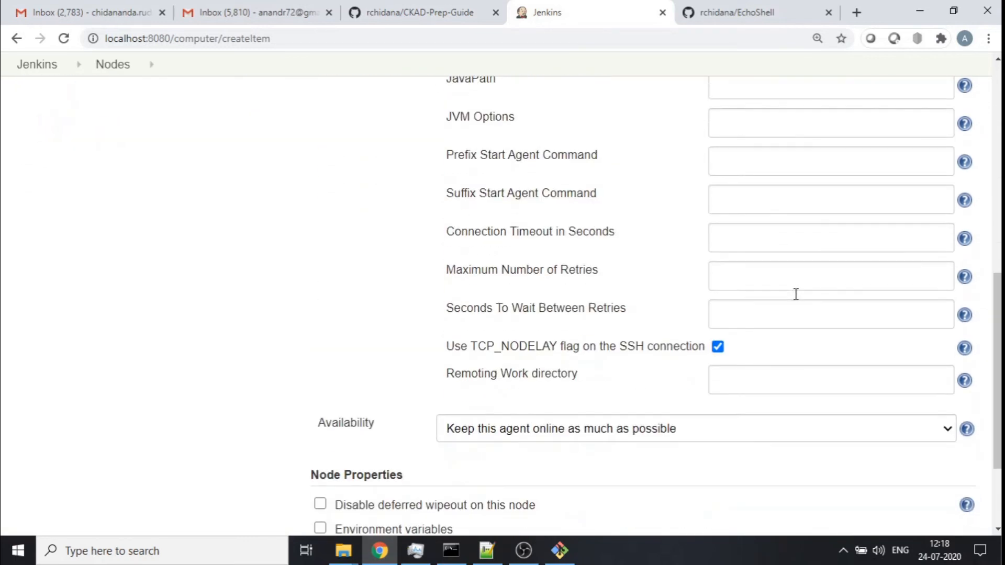
scroll(796, 299, up, 4)
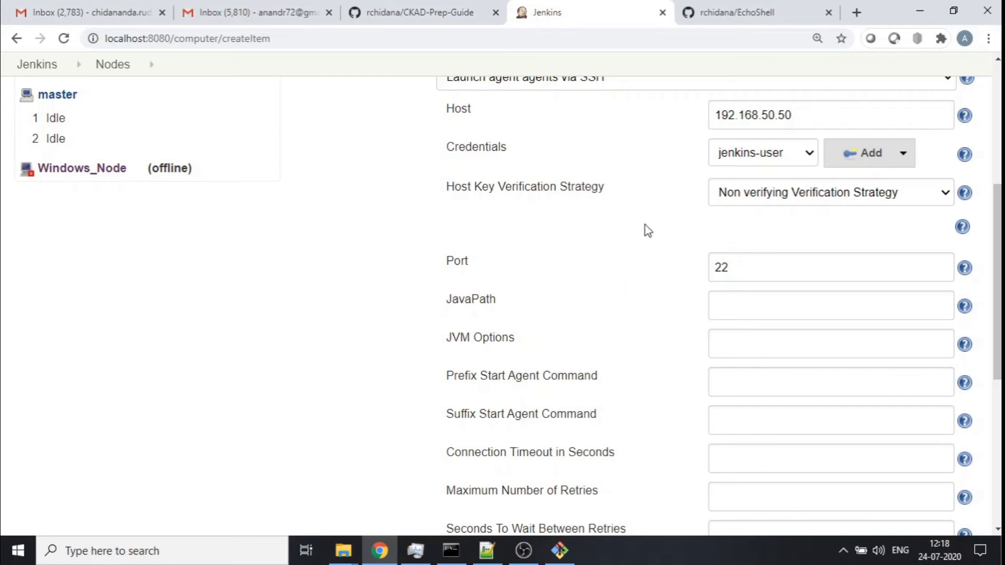
scroll(645, 225, up, 3)
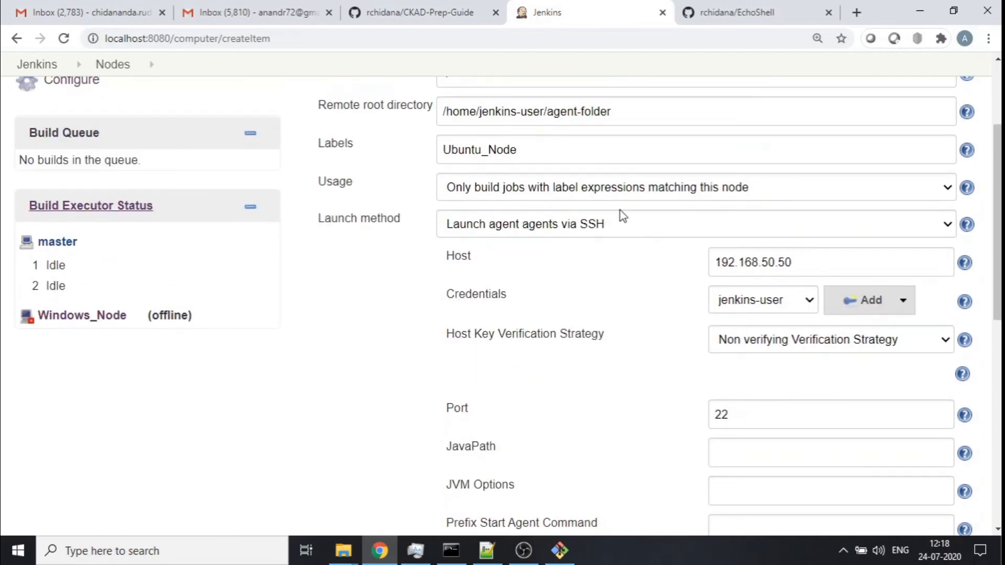
drag(636, 107, 440, 106)
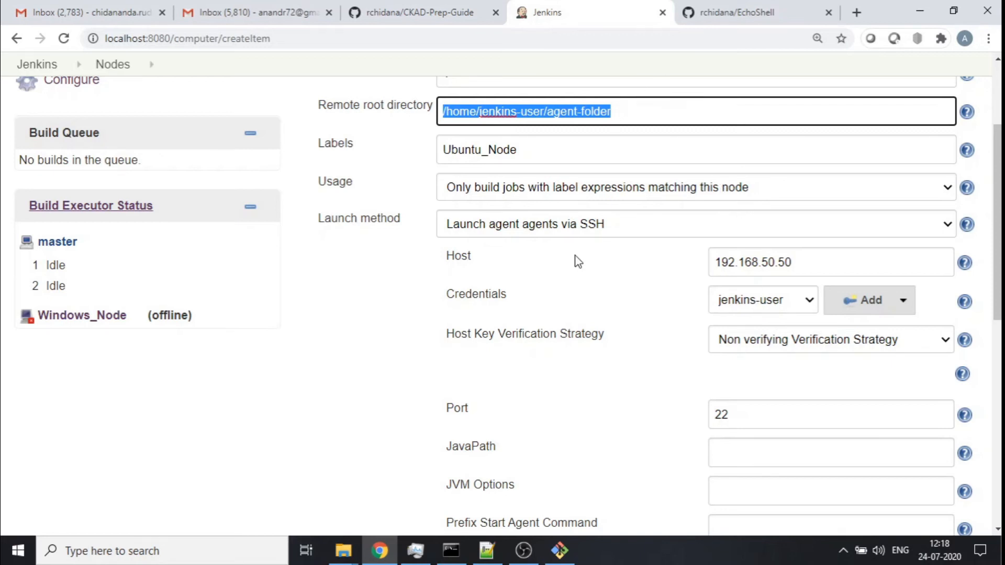
- Keep availability as Keep this agent online as much as possible and save the new node
scroll(574, 258, down, 5)
scroll(576, 258, down, 5)
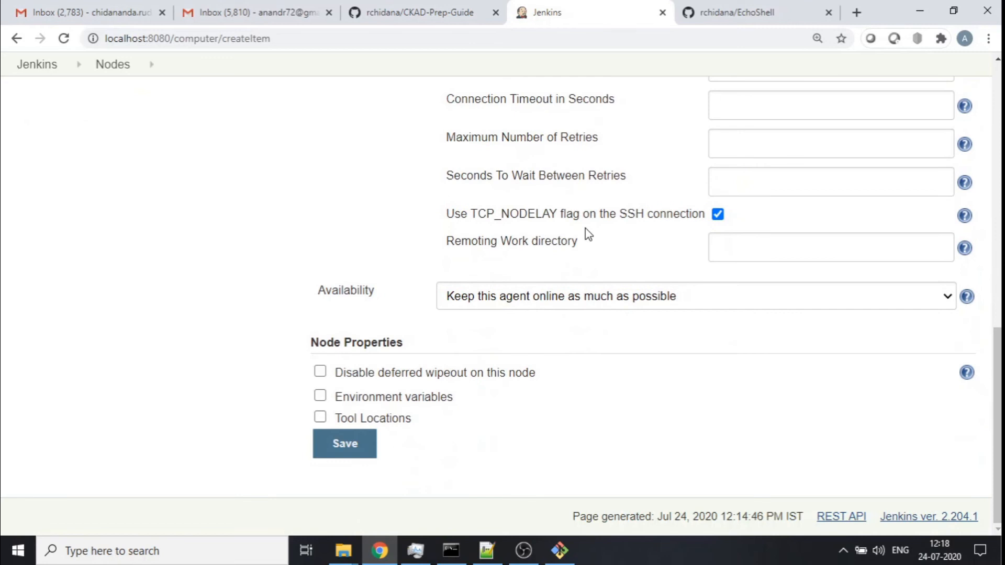
click(504, 300)
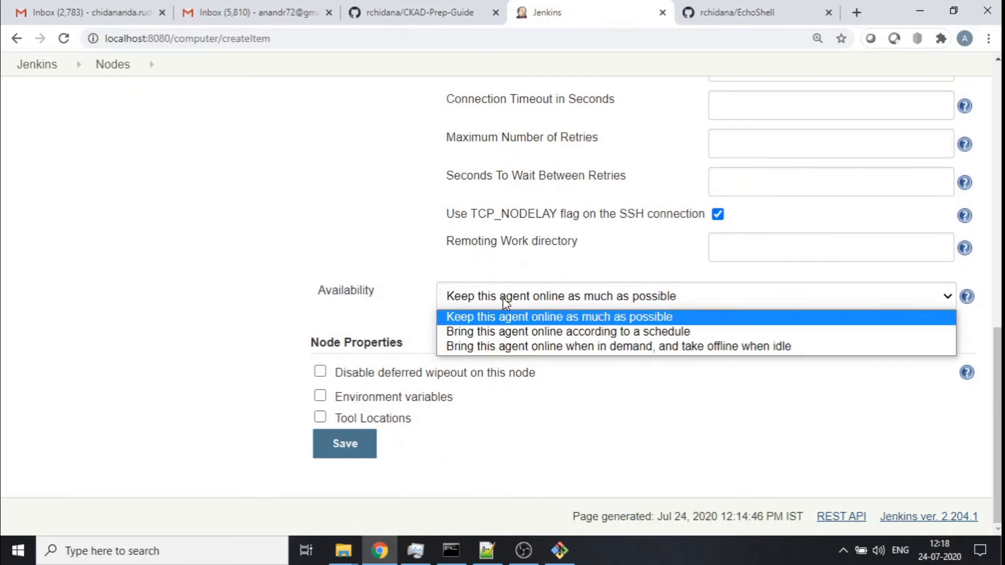
click(692, 403)
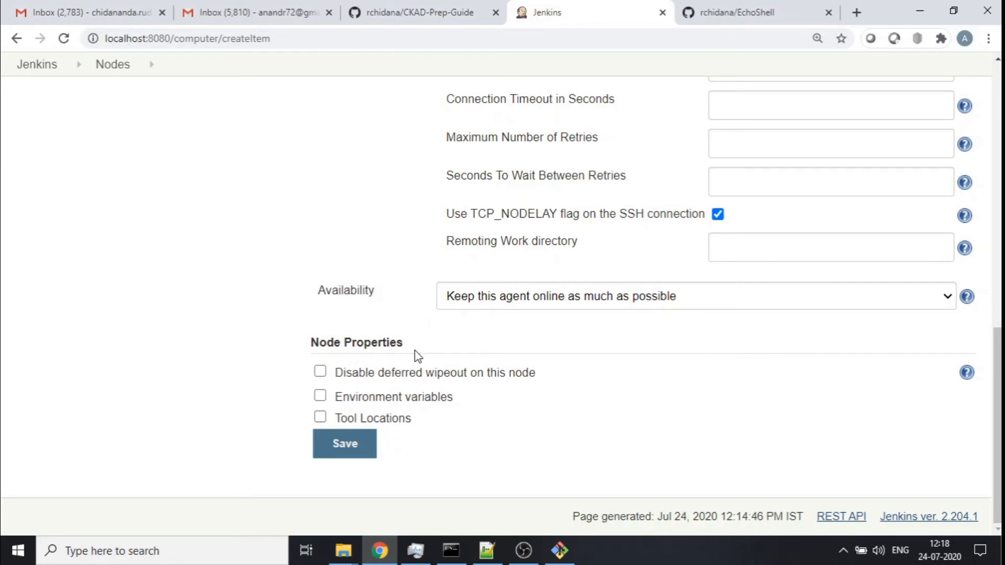
click(341, 454)
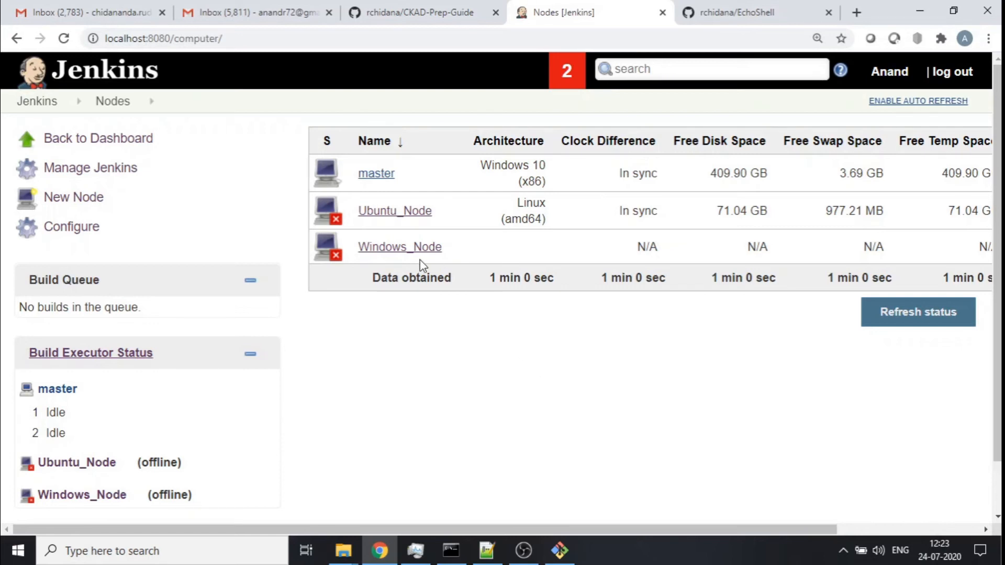
- Launch the Ubuntu_Node agent, review its connection log, and return to the node list
click(390, 212)
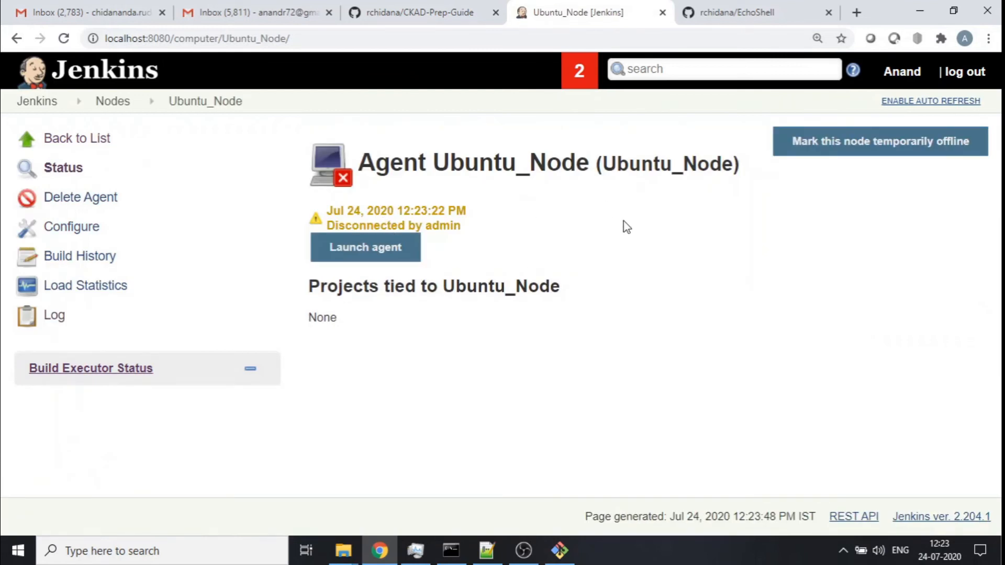
click(409, 255)
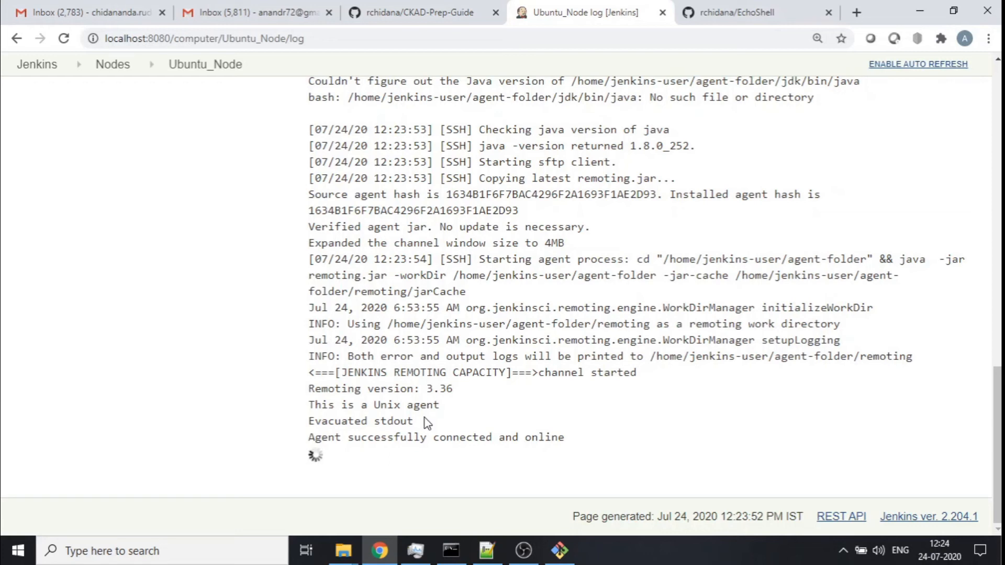
scroll(427, 423, up, 10)
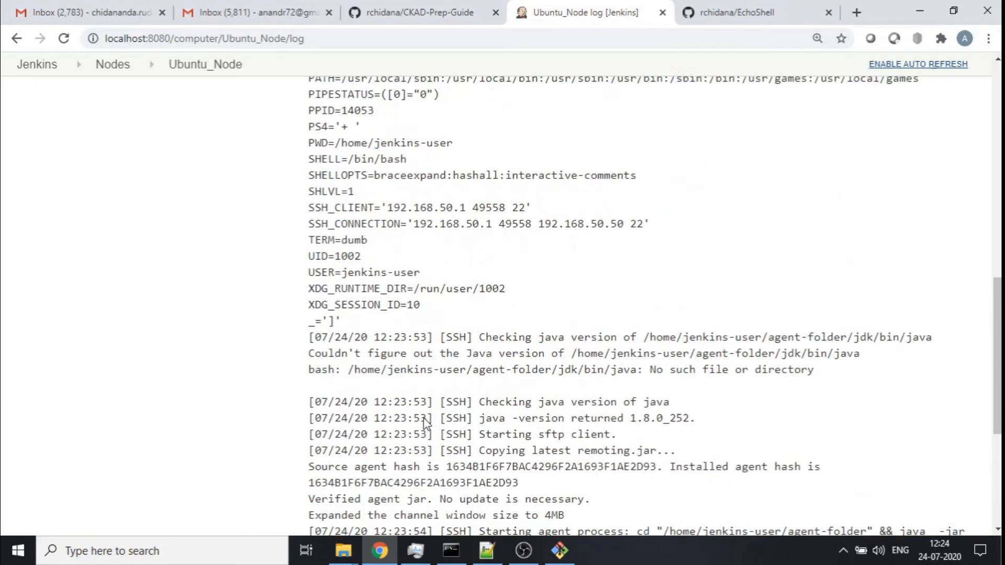
scroll(426, 423, up, 5)
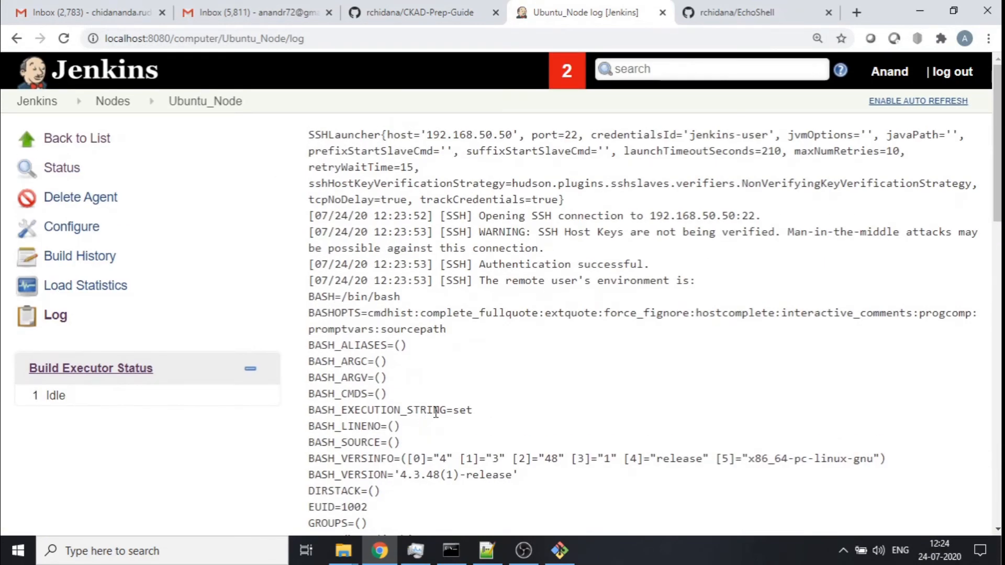
click(83, 143)
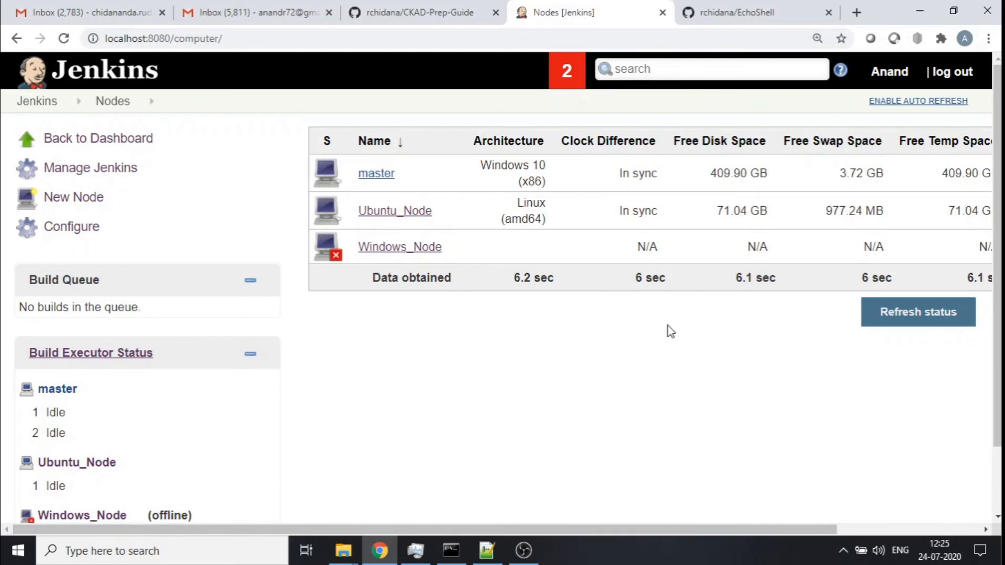
- Create a new freestyle project named Ubuntu_Agent-Job from the dashboard
click(36, 101)
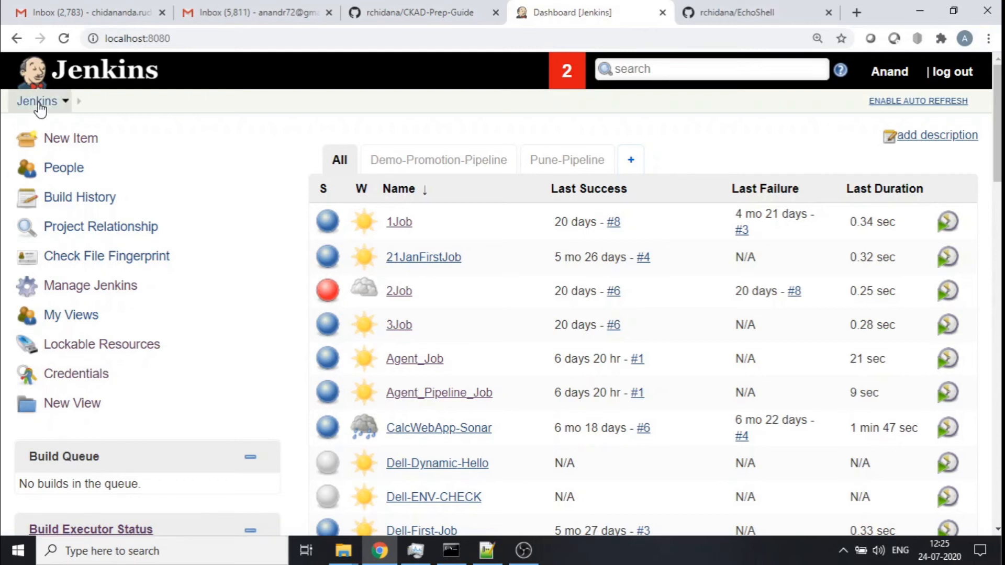
click(76, 149)
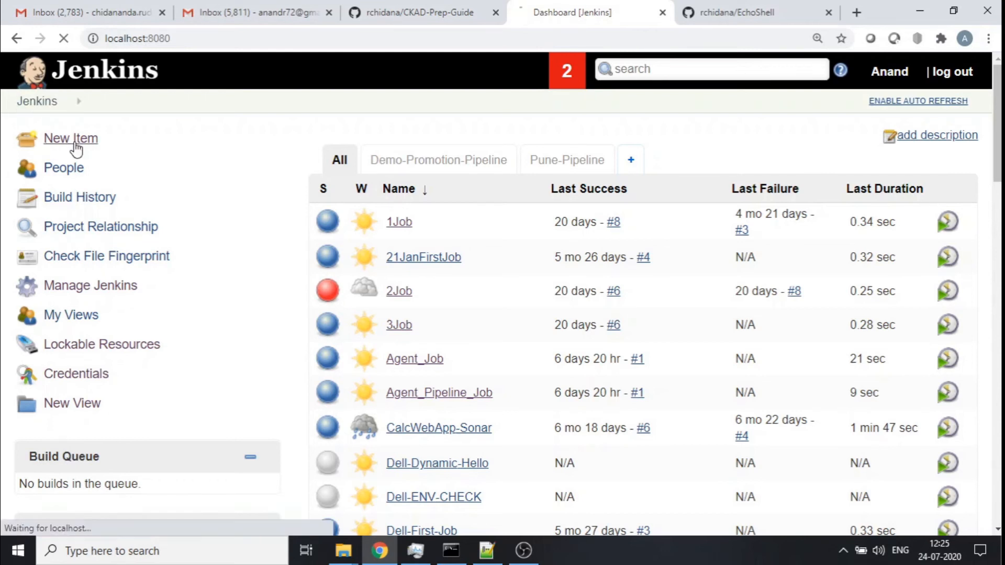
text(Ub)
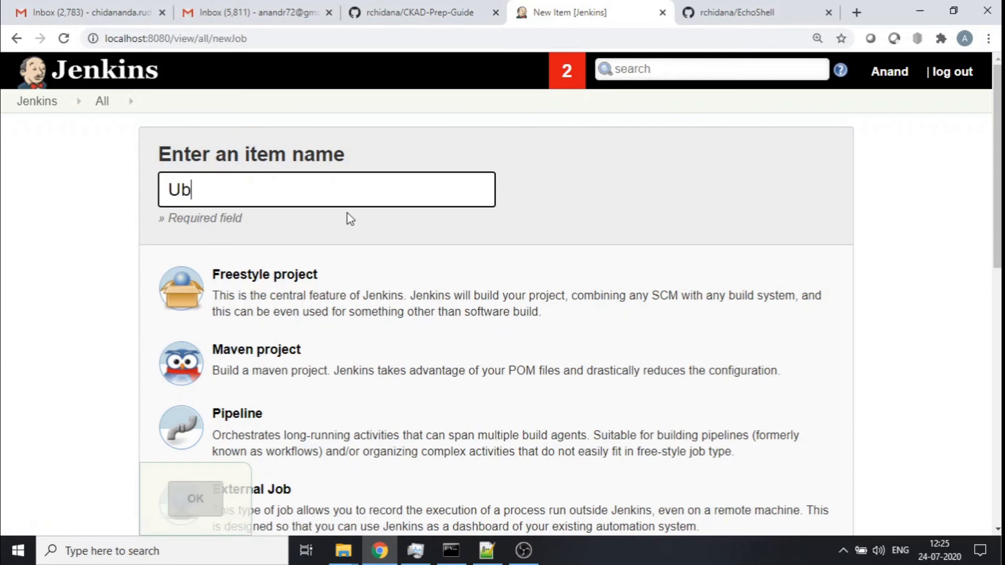
text(untu_Agent-Job)
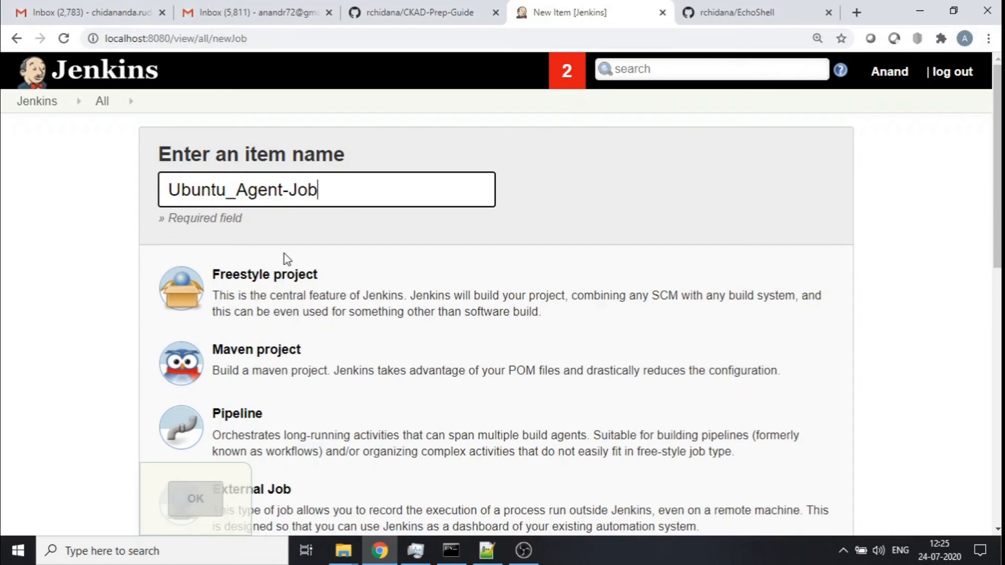
click(320, 292)
click(204, 504)
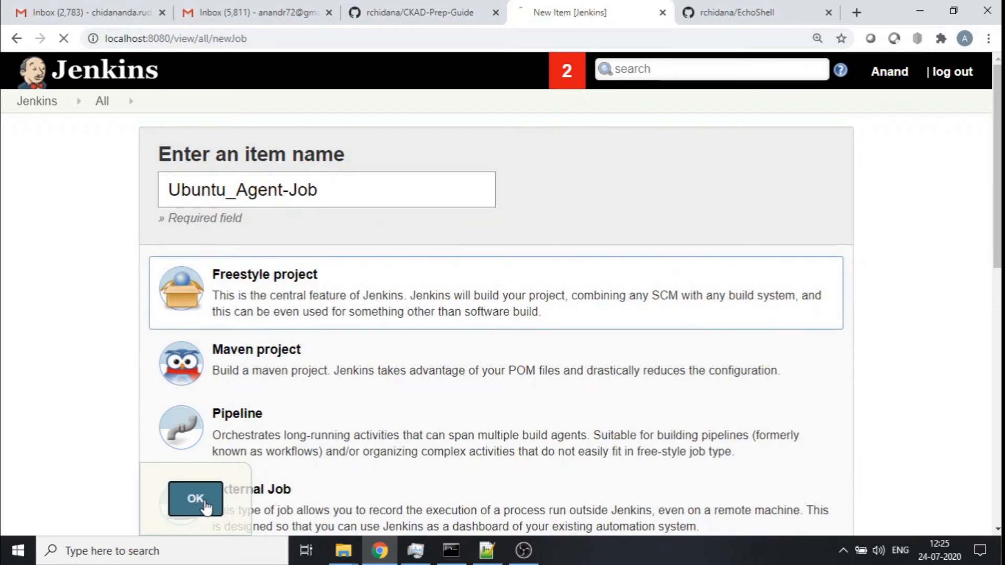
- Open the Hello.sh file in the rchidana/EchoShell GitHub repository
click(757, 12)
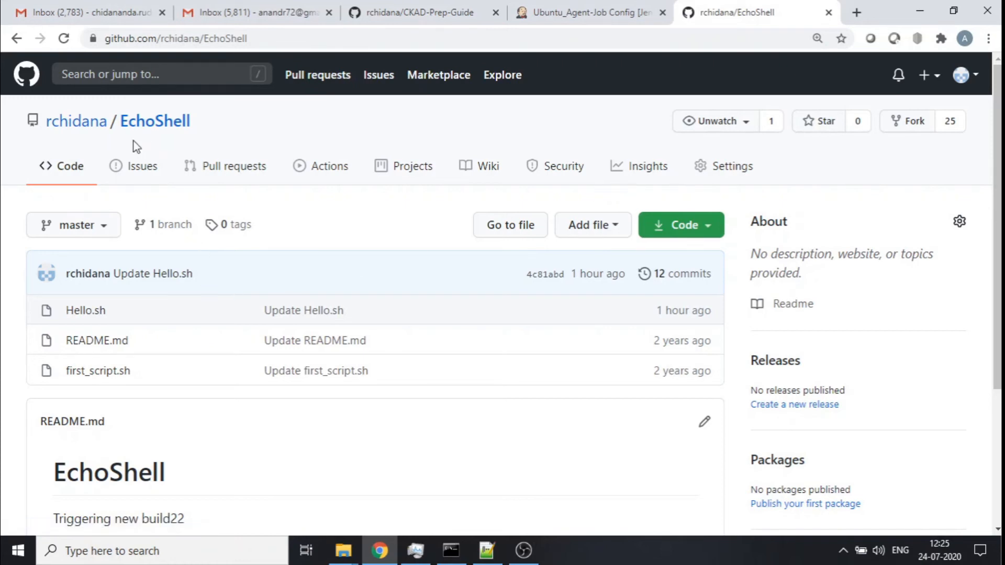
key(ctrl+plus)
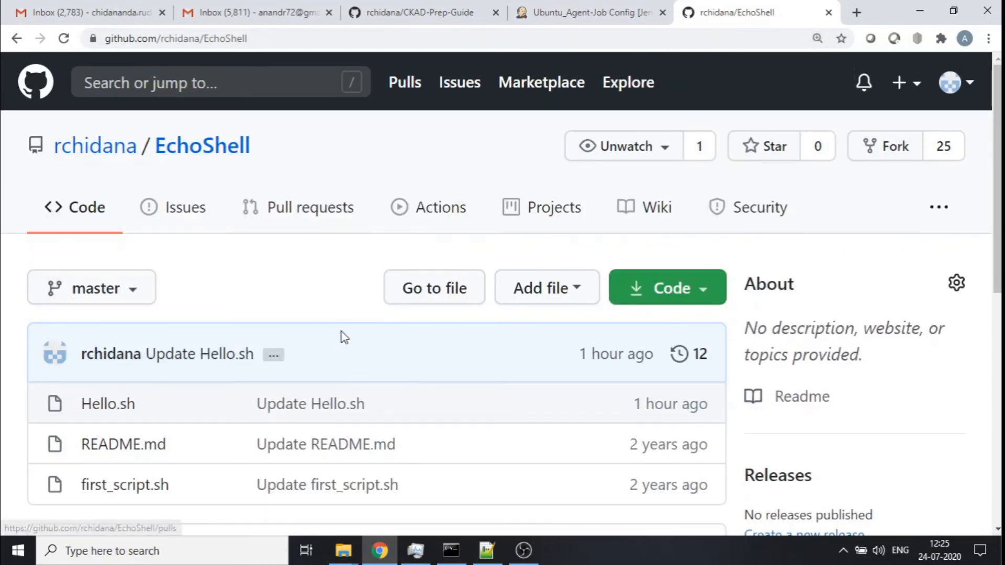
scroll(367, 340, down, 3)
click(108, 183)
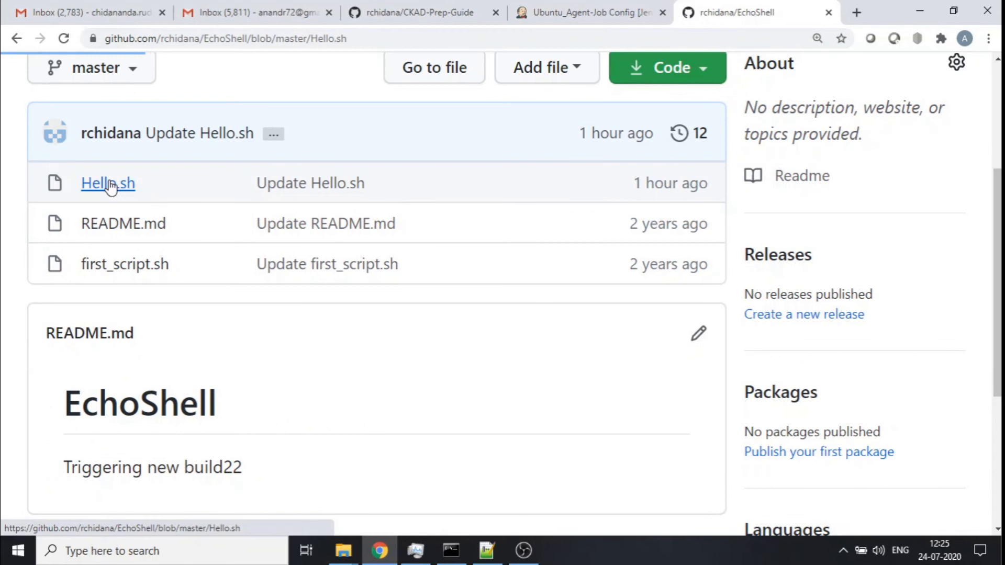
- Copy the EchoShell repository's HTTPS clone URL after reviewing the Hello.sh script, and return to the job configuration
scroll(352, 284, down, 3)
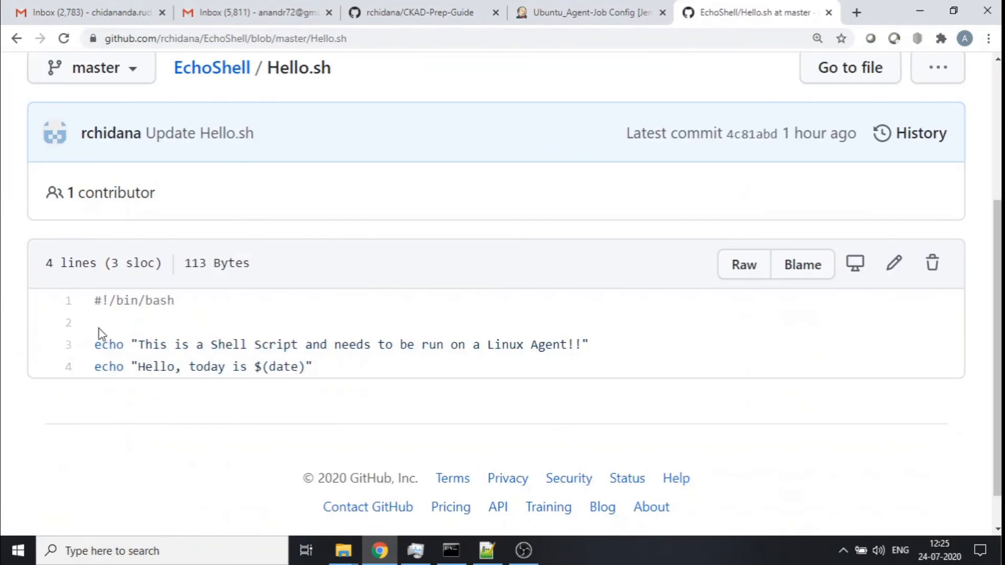
drag(95, 301, 391, 382)
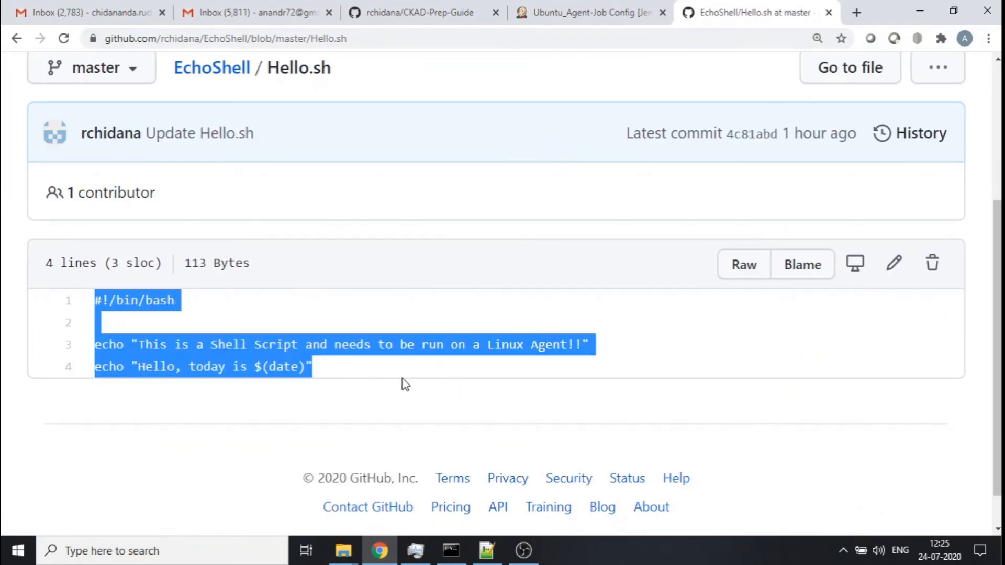
click(404, 384)
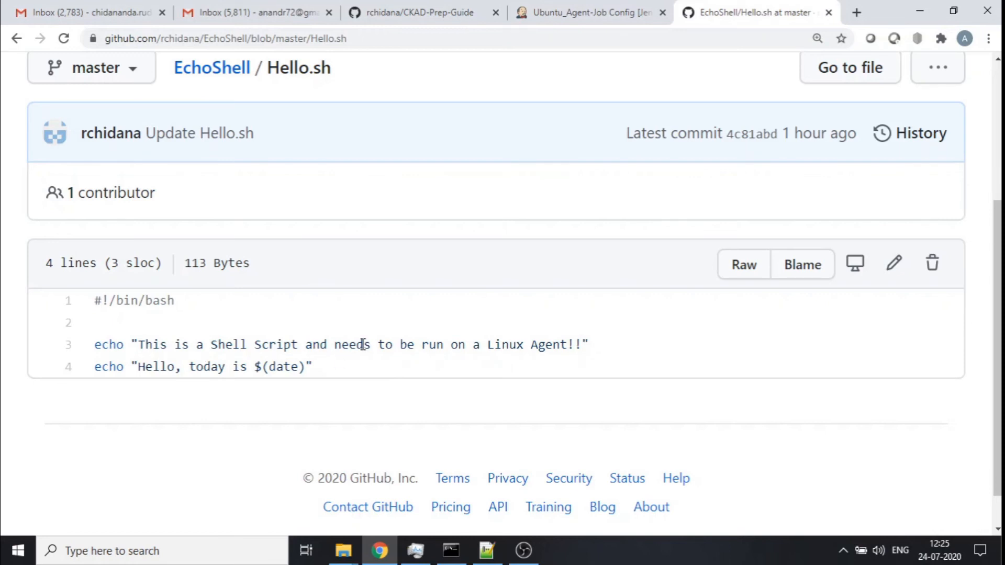
scroll(363, 344, up, 4)
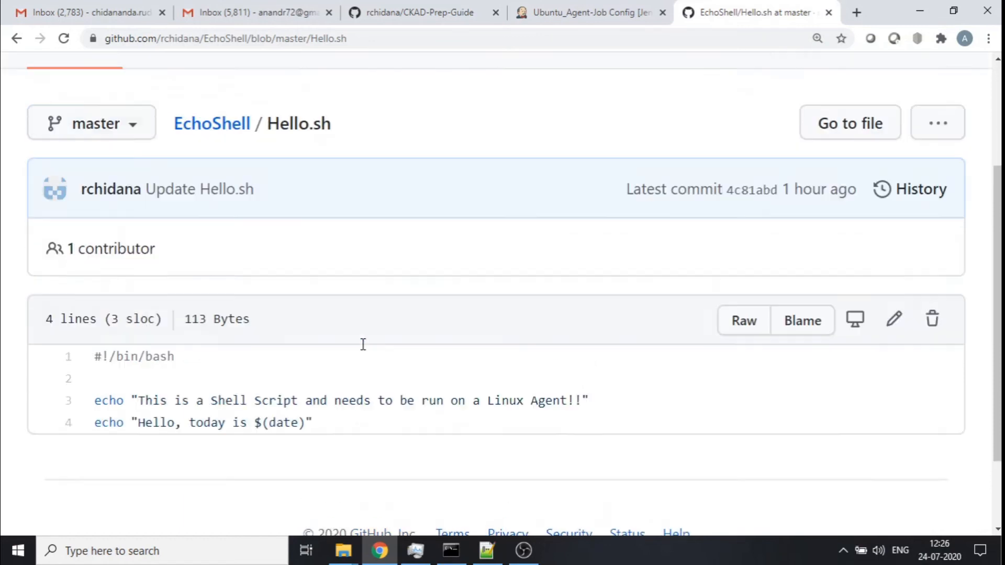
click(214, 166)
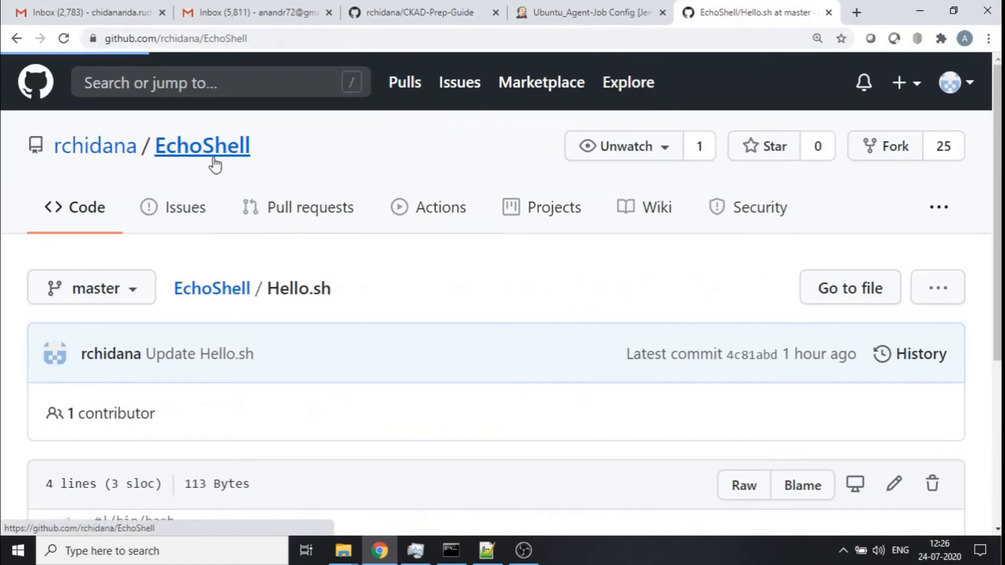
click(709, 291)
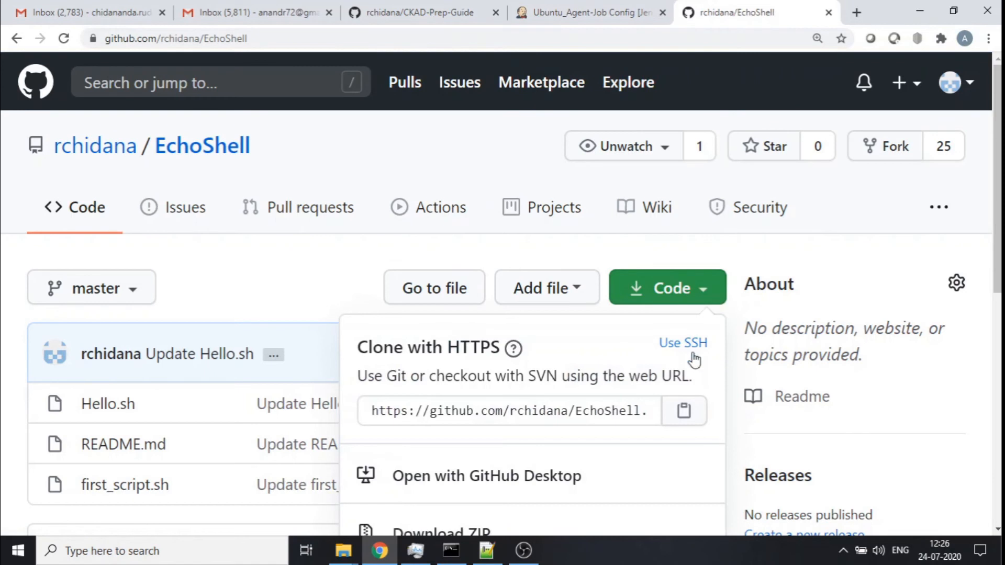
click(684, 411)
click(579, 11)
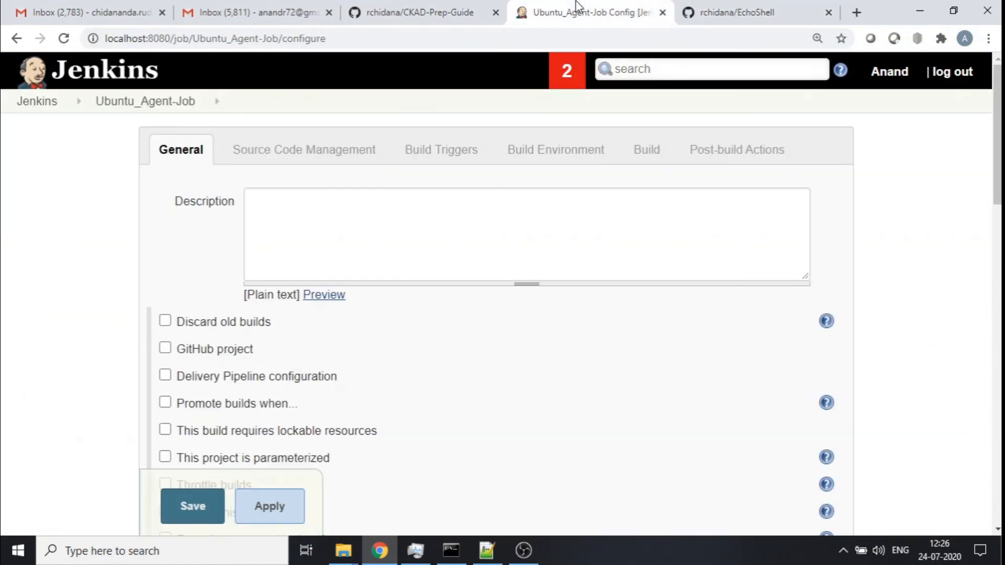
- Set source code management to Git with the EchoShell repository URL and the saved GitHub user credential
scroll(404, 341, down, 7)
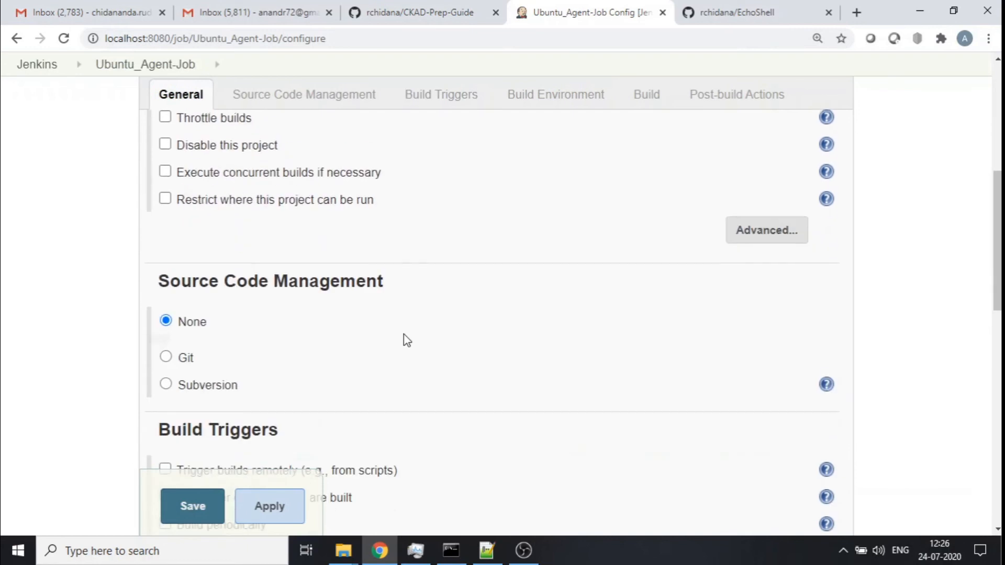
click(166, 357)
scroll(474, 340, down, 4)
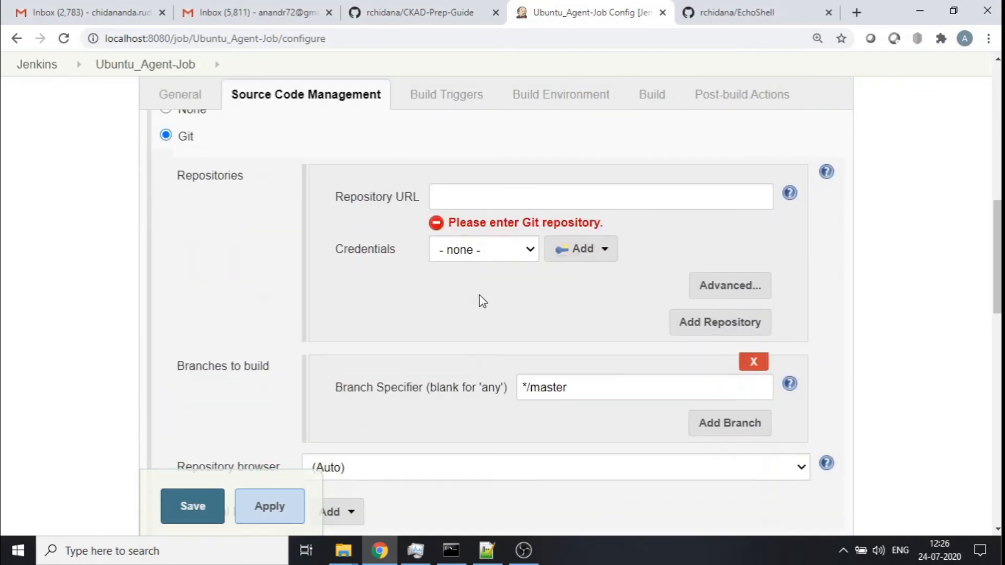
click(510, 201)
key(ctrl+v)
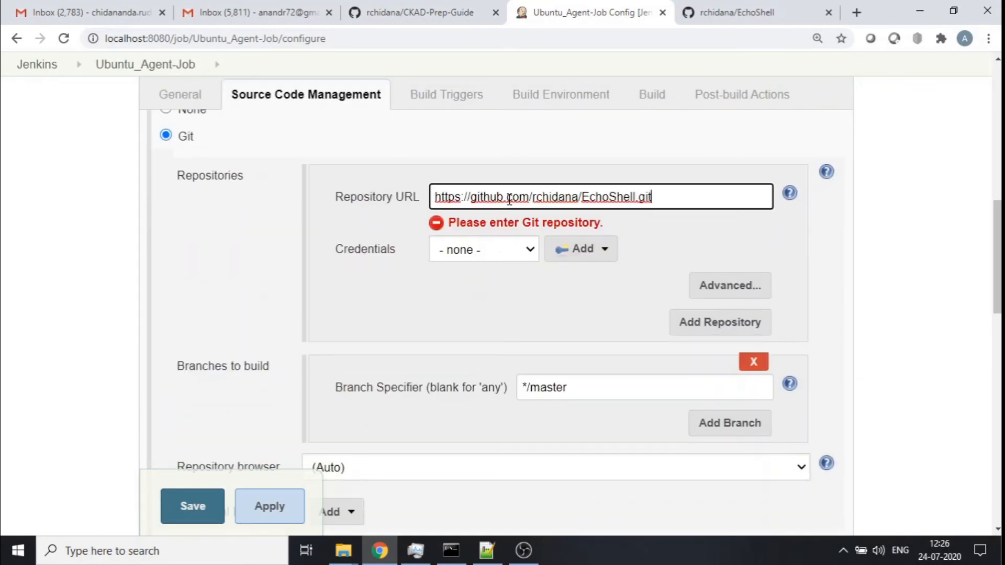
key(Tab)
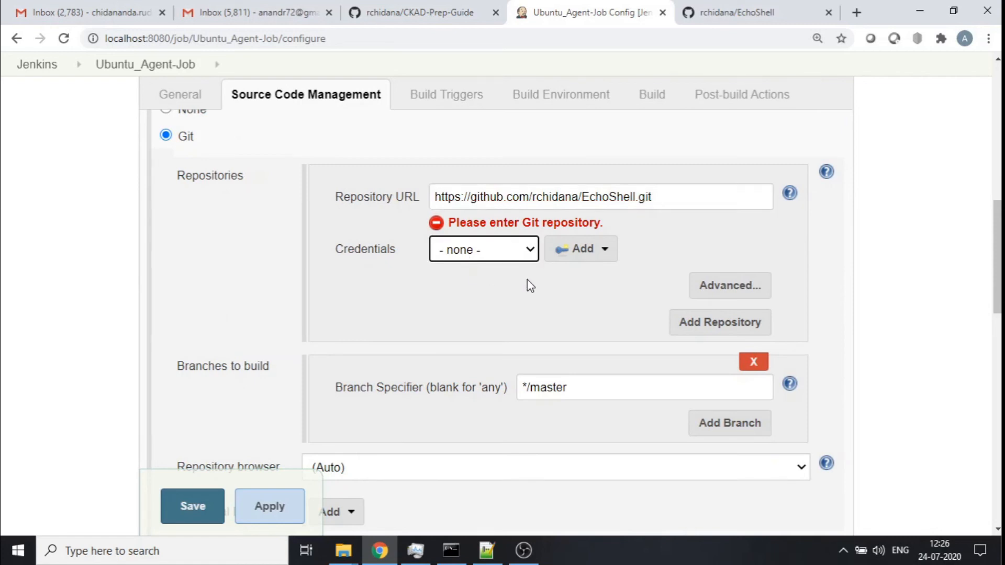
click(530, 251)
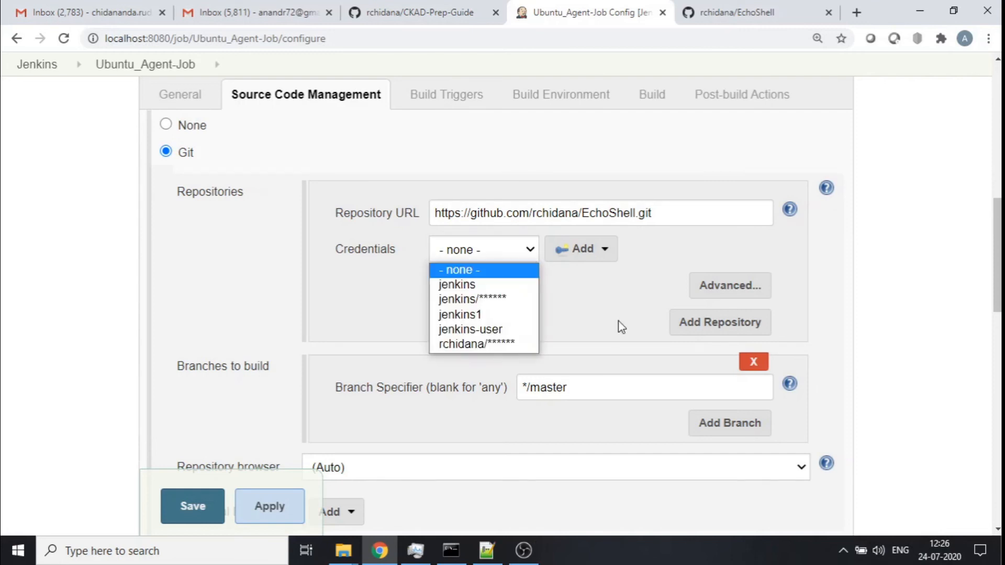
click(486, 343)
- Add an Execute shell build step to the job
scroll(561, 330, down, 2)
scroll(560, 330, down, 10)
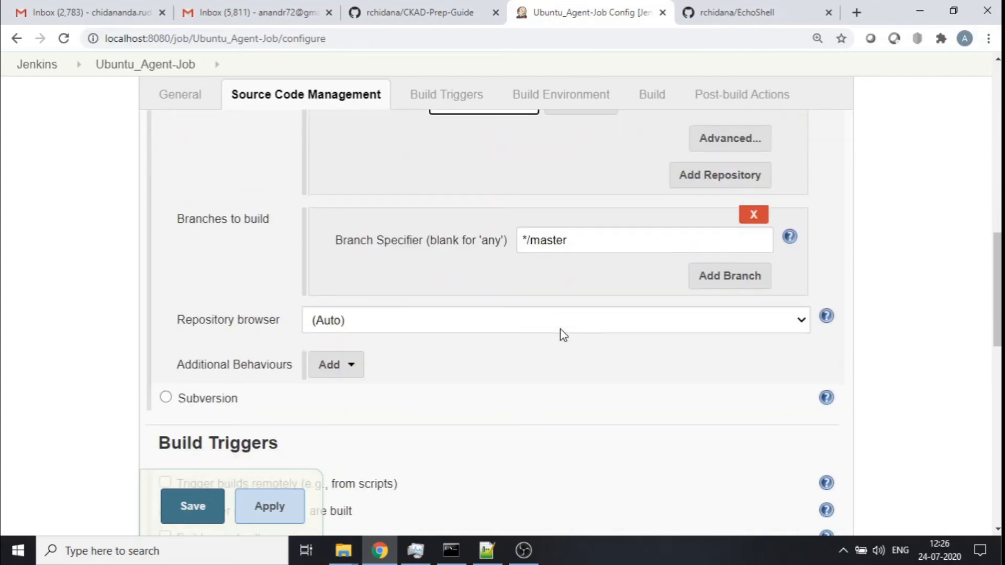
scroll(560, 335, down, 3)
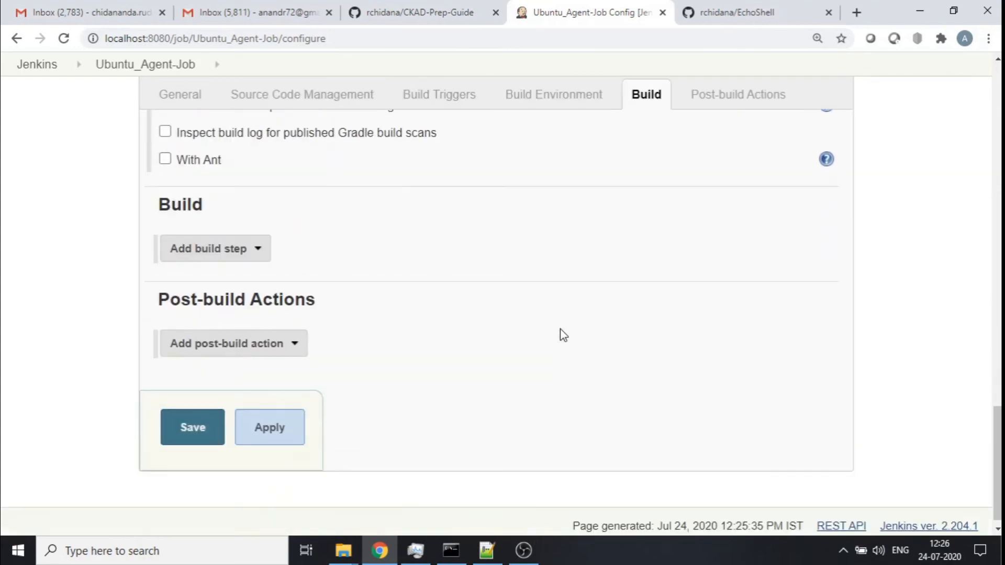
click(262, 264)
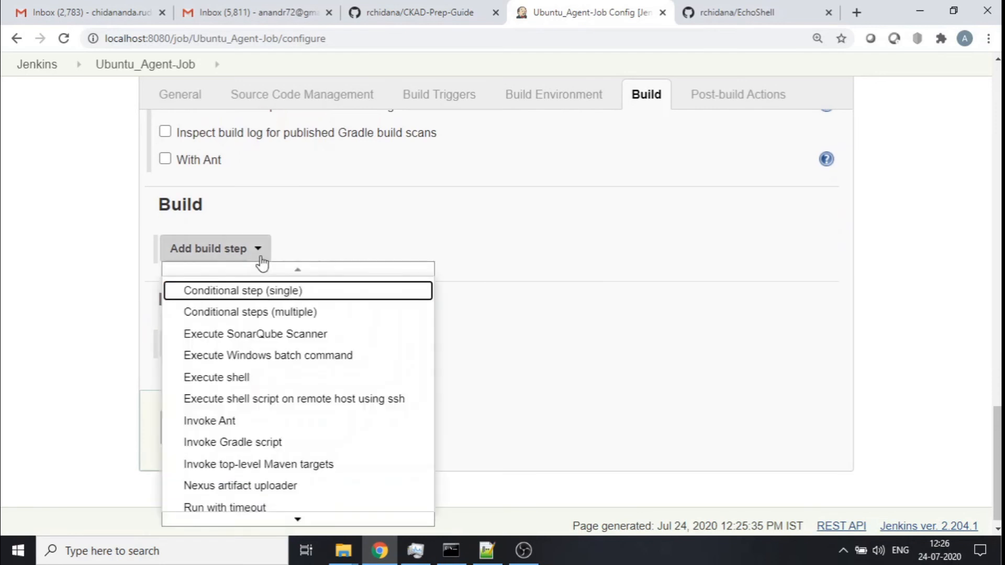
click(296, 376)
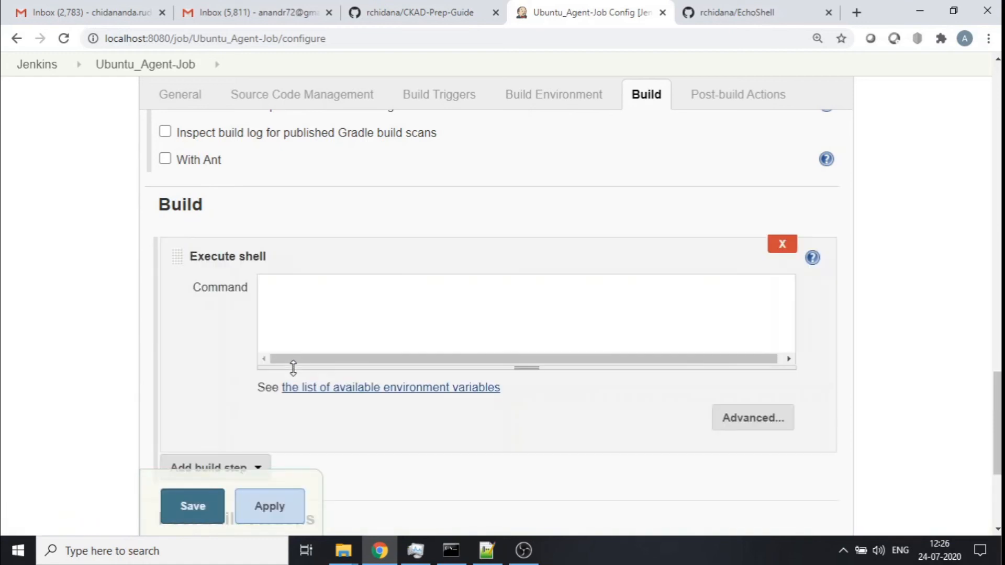
- Enter the shell command chmod 777 Hello.sh followed by ./Hello.sh on a new line
click(360, 304)
click(716, 6)
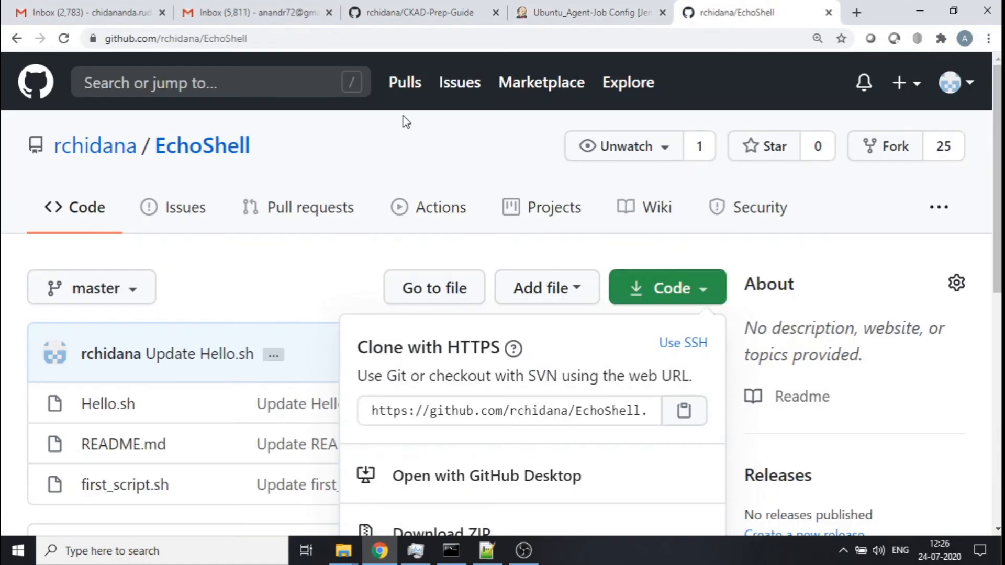
click(244, 262)
ctrl+scroll(244, 262, up, 4)
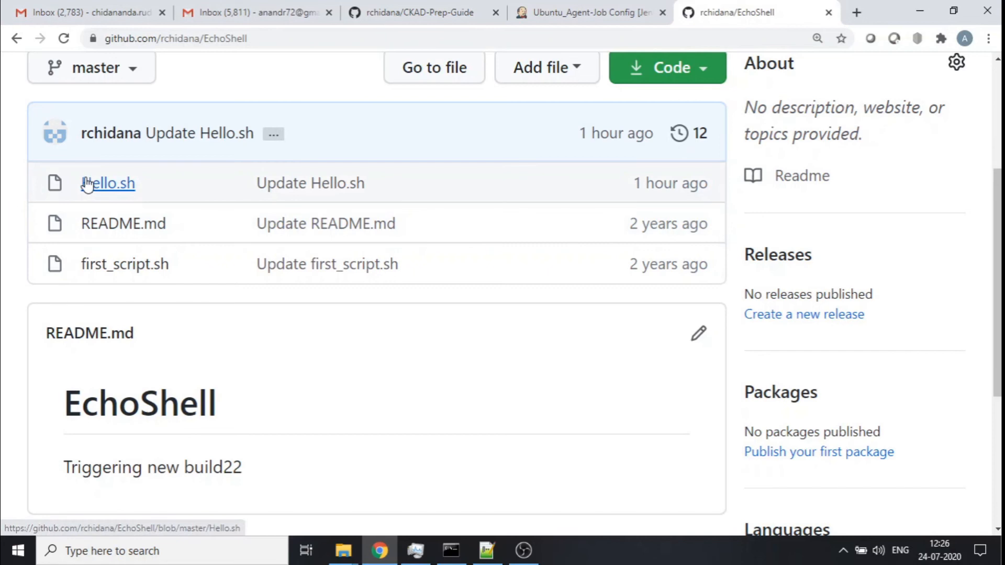
click(557, 7)
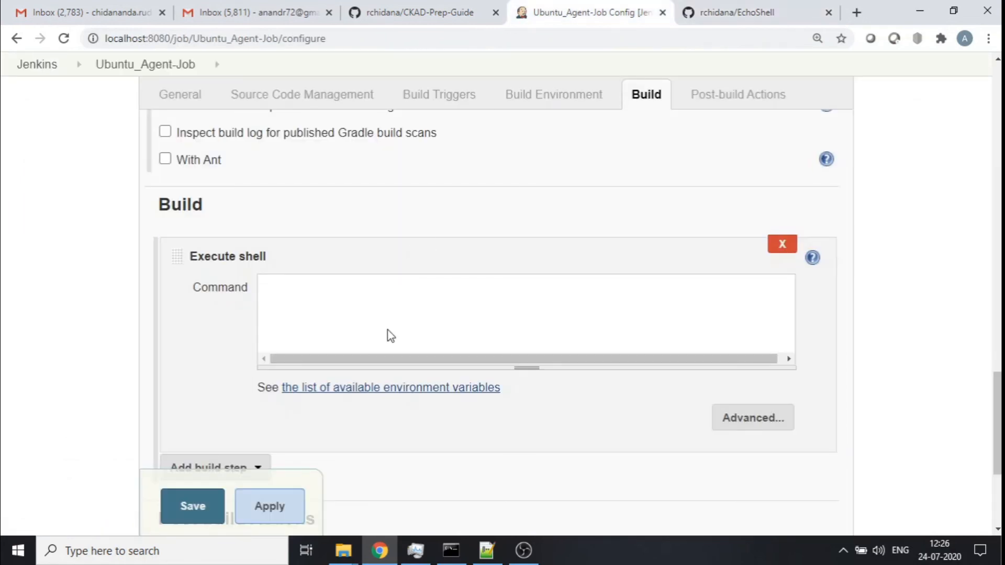
text(chmod)
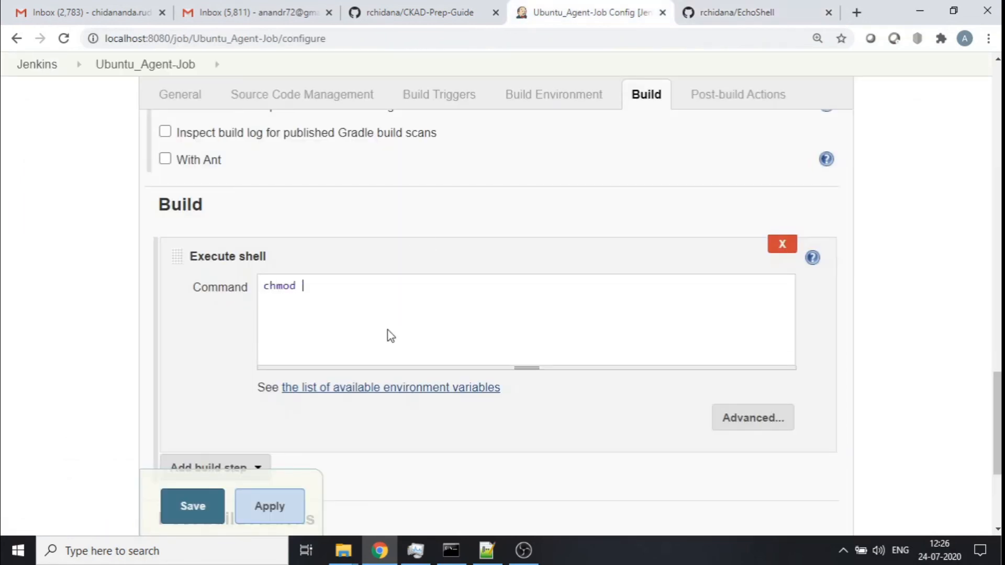
text( 777 )
text(Hello.)
text(sh)
text(./Hello)
text(.sh)
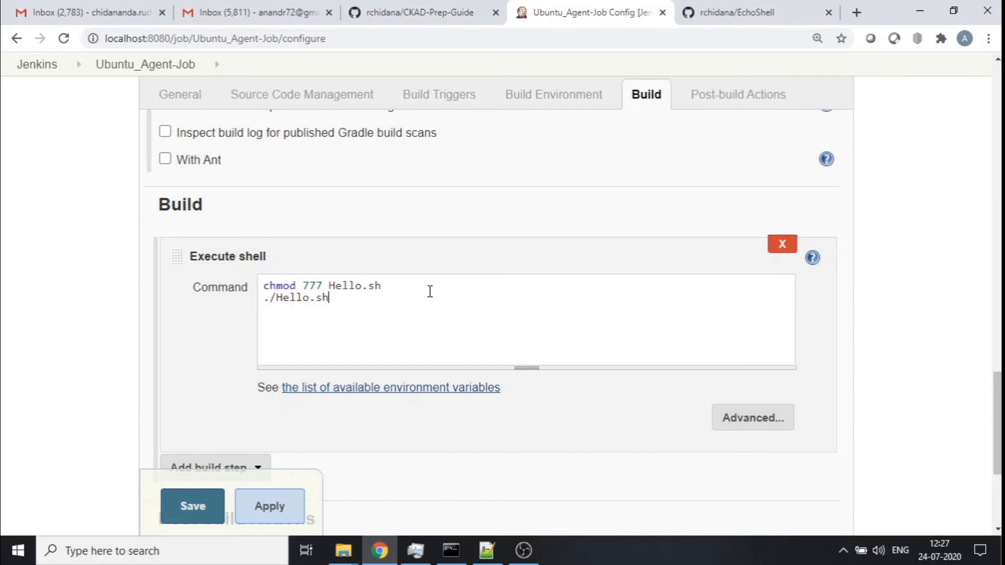
- Restrict where the project can run with the label expression Ubuntu_Node
scroll(431, 325, up, 12)
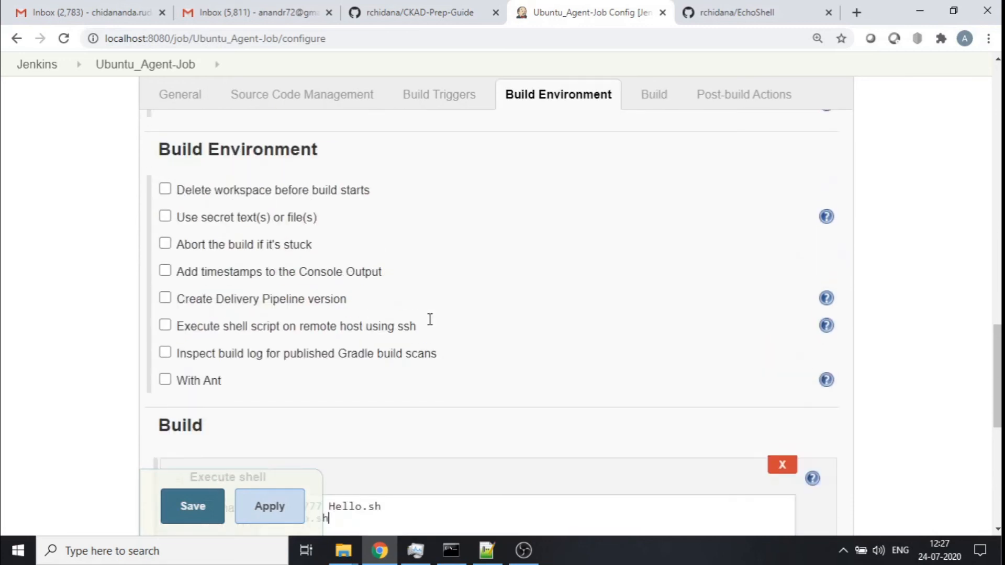
scroll(431, 325, up, 10)
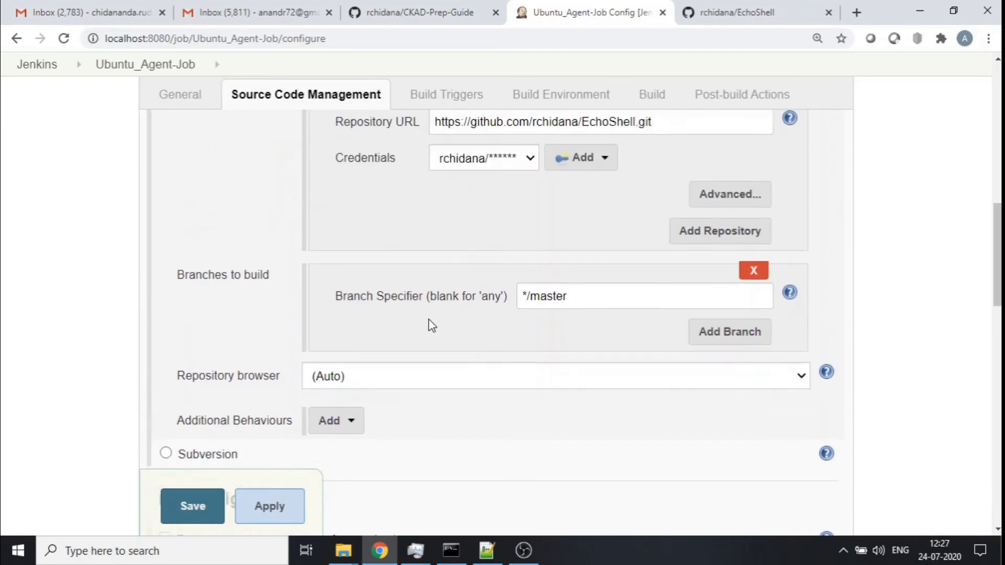
scroll(429, 326, up, 1)
scroll(429, 325, down, 4)
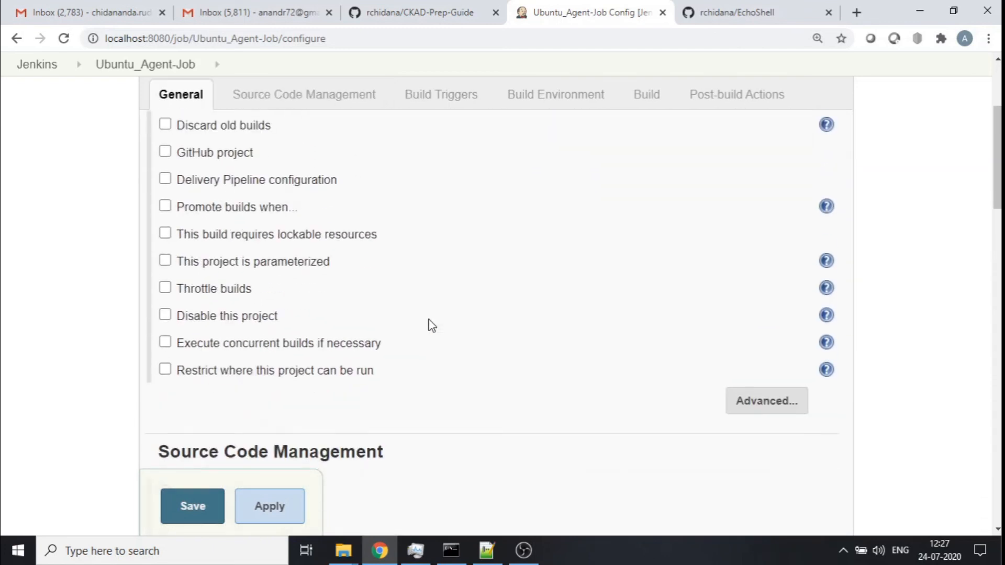
click(165, 224)
scroll(162, 229, down, 1)
click(347, 188)
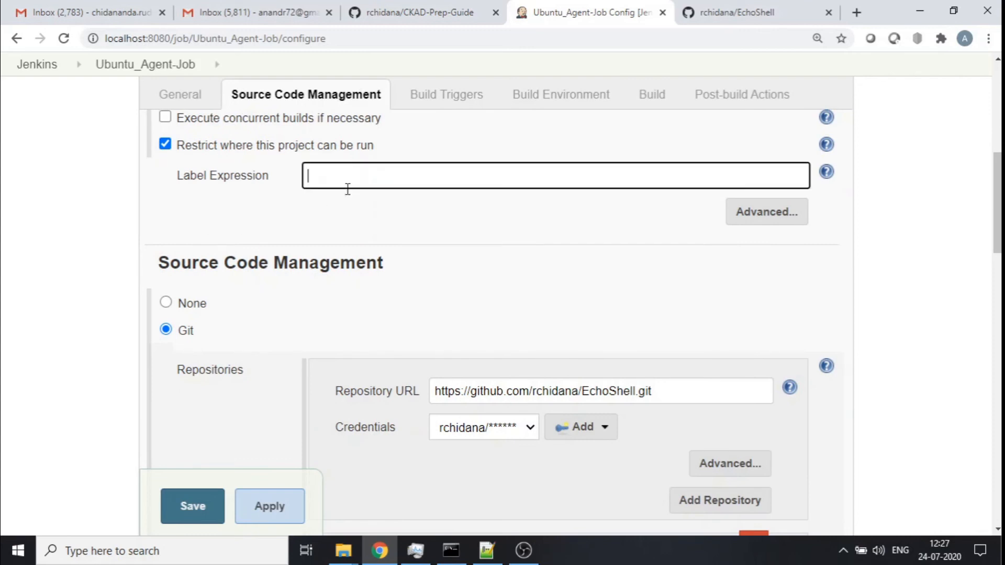
text(U)
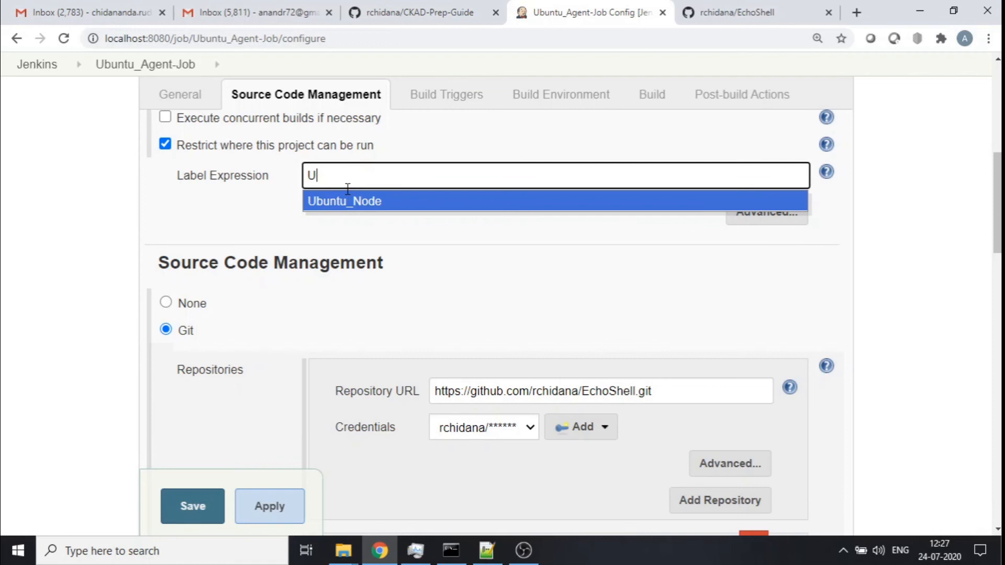
click(318, 207)
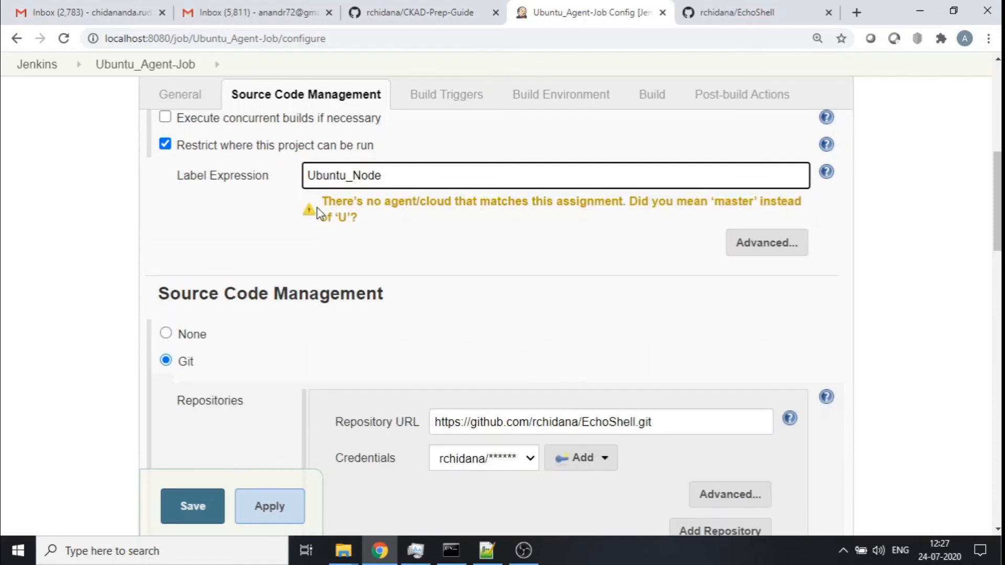
click(317, 212)
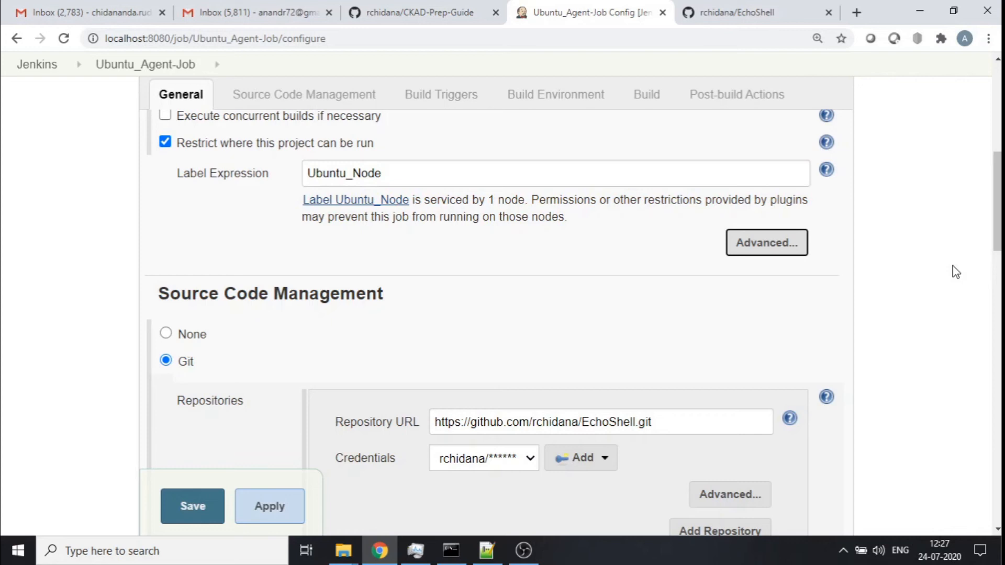
- Save the Ubuntu_Agent-Job configuration
scroll(910, 289, down, 10)
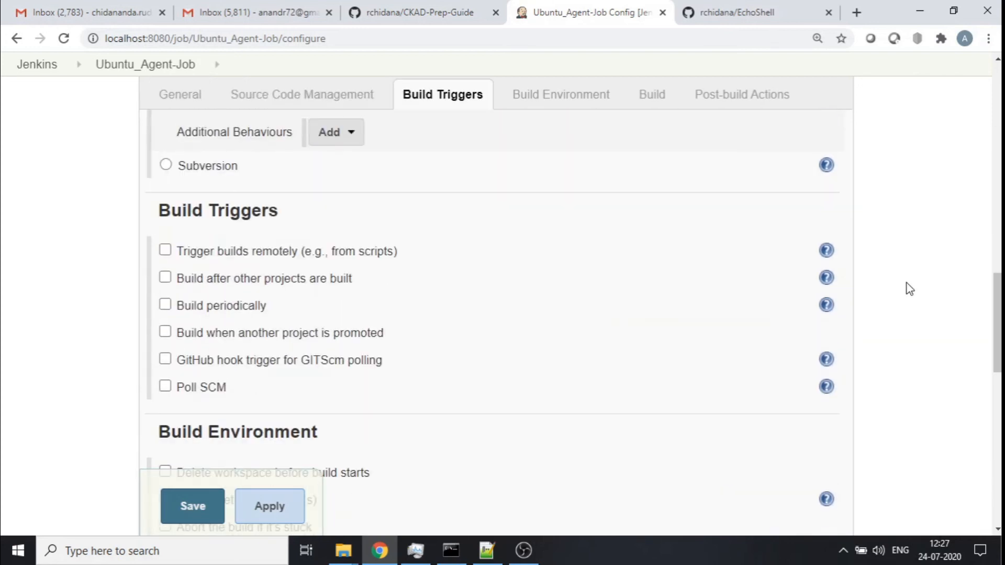
scroll(910, 289, down, 8)
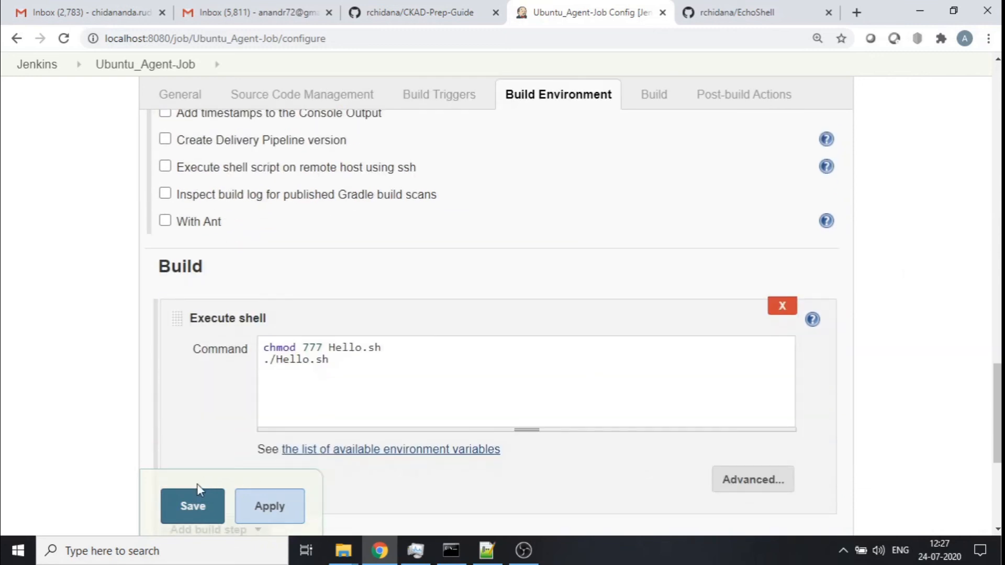
click(184, 510)
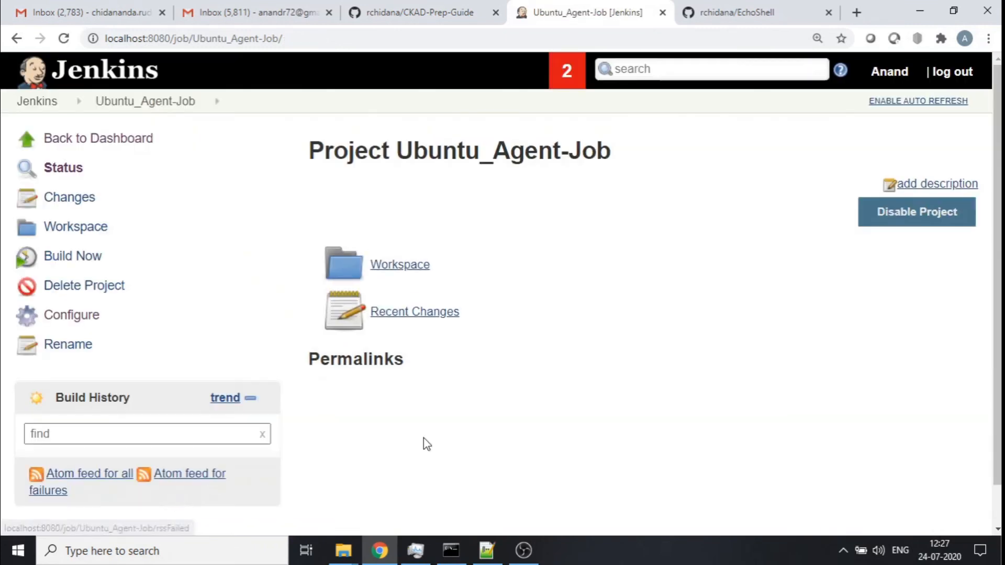
- Build the job now and open build #1's console output
click(65, 258)
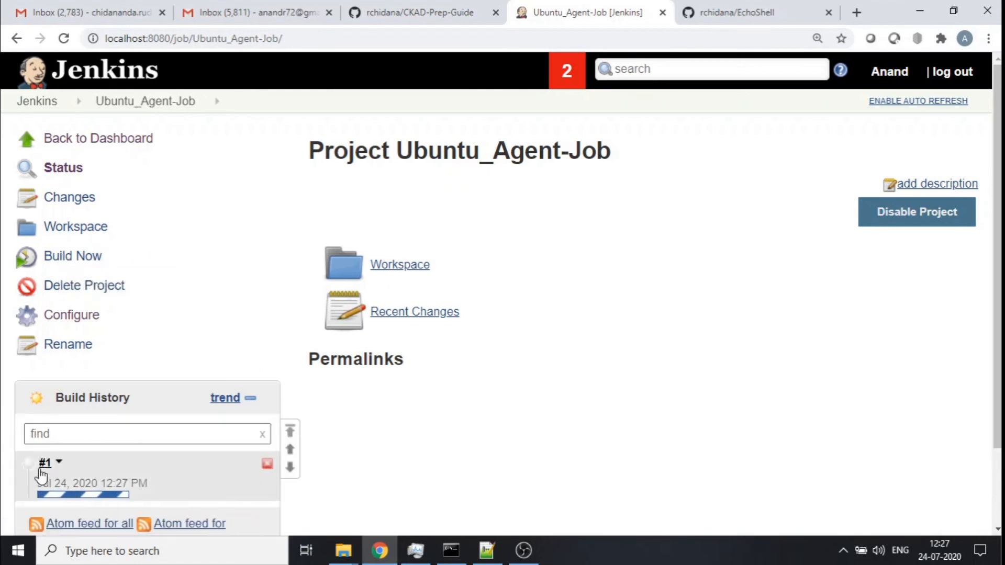
click(44, 469)
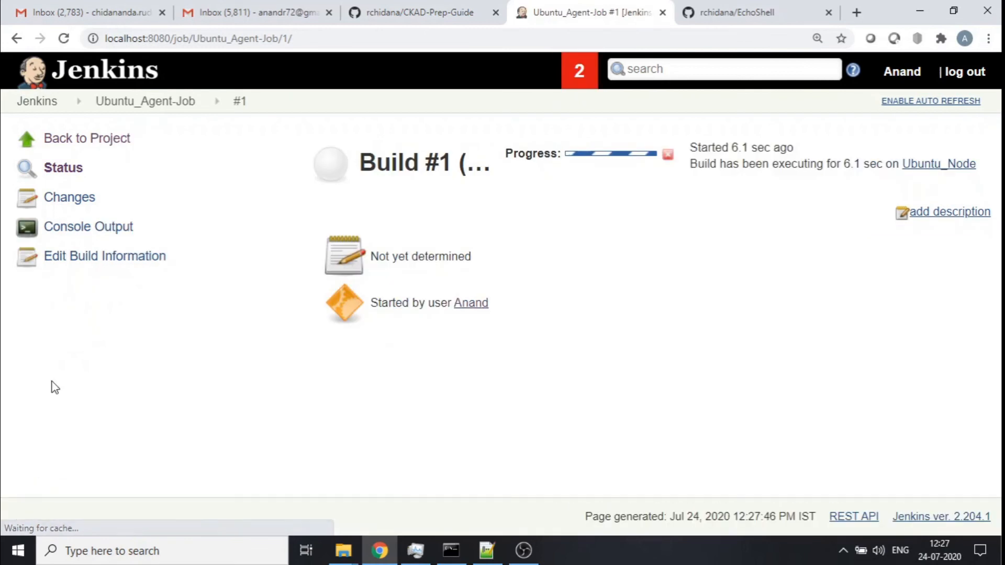
click(79, 230)
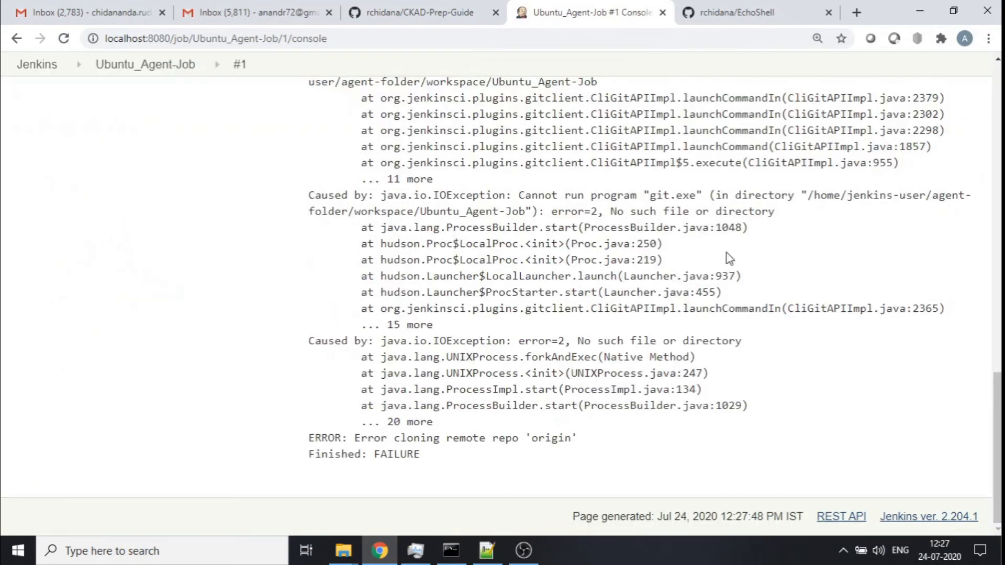
scroll(726, 252, up, 10)
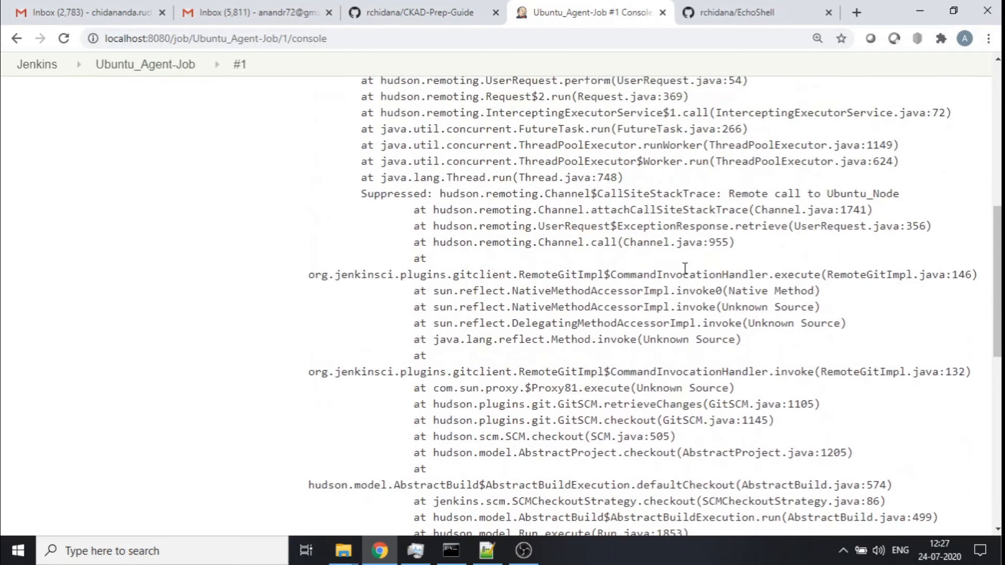
- Run git and which git in the agent's terminal to check the Git installation on the Ubuntu node
scroll(685, 268, up, 8)
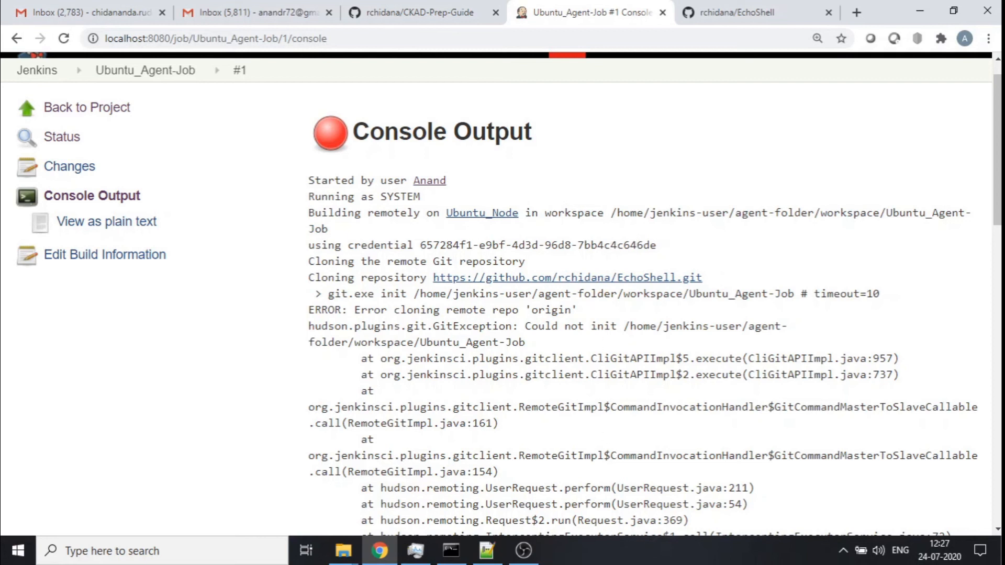
click(451, 551)
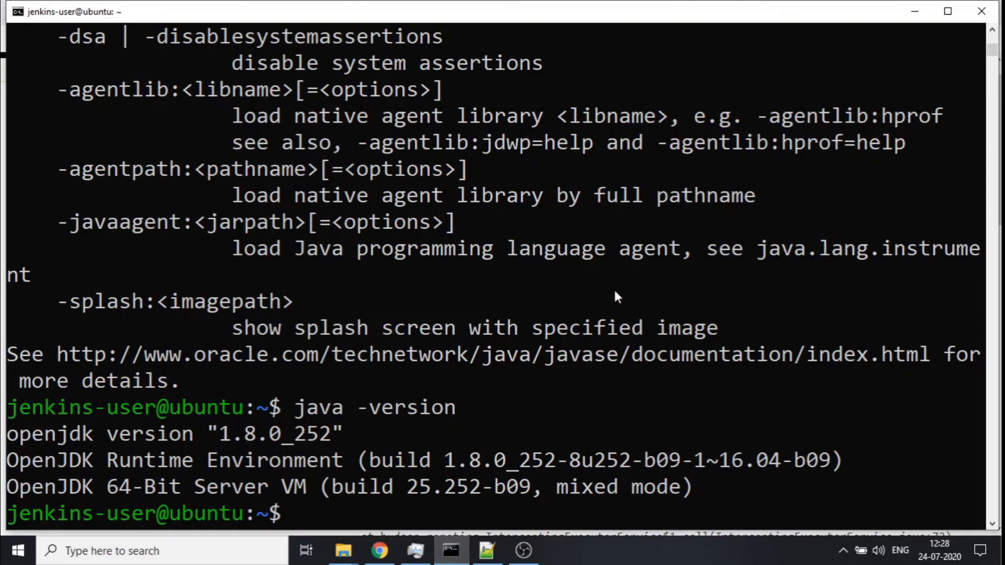
text(git)
key(Return)
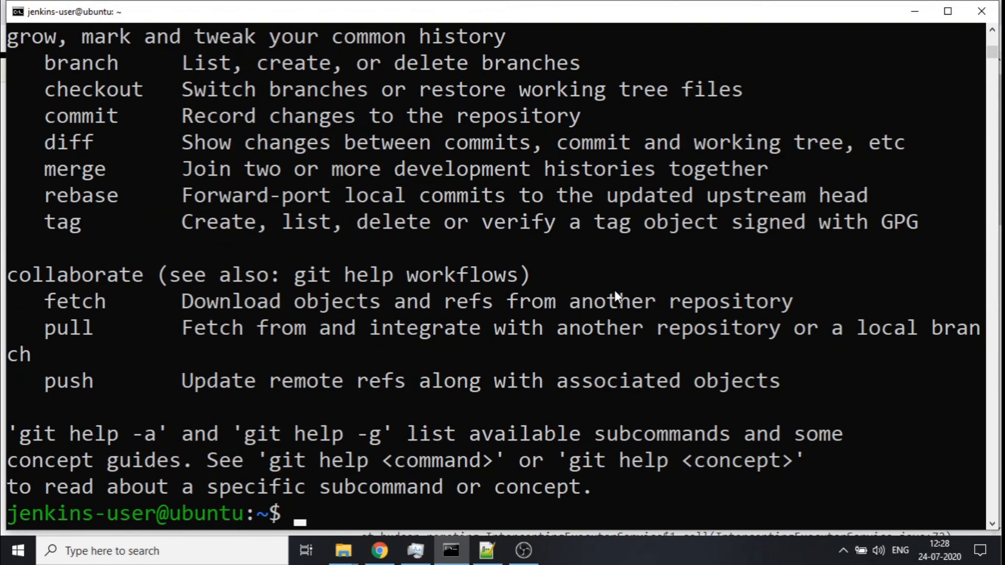
text(which git)
key(Return)
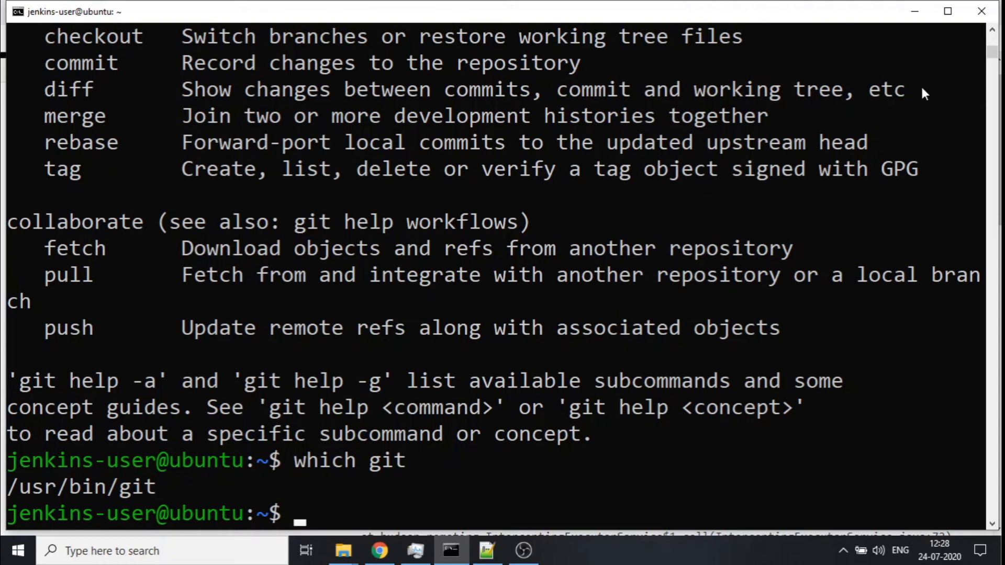
- Examine the git.exe init command line in build #1's console output
click(915, 6)
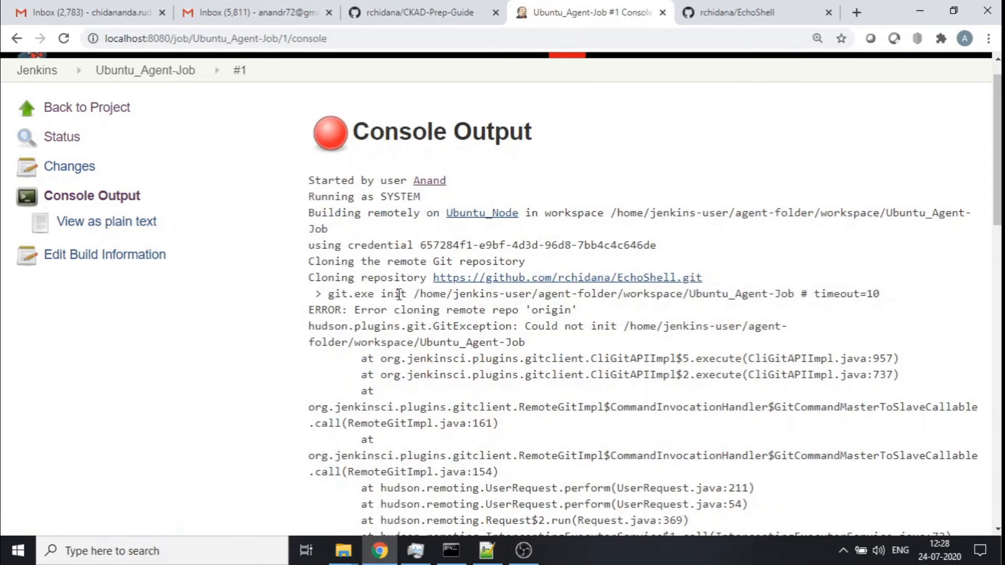
key(ctrl+plus)
scroll(399, 294, down, 7)
scroll(399, 295, up, 2)
drag(40, 231, 127, 232)
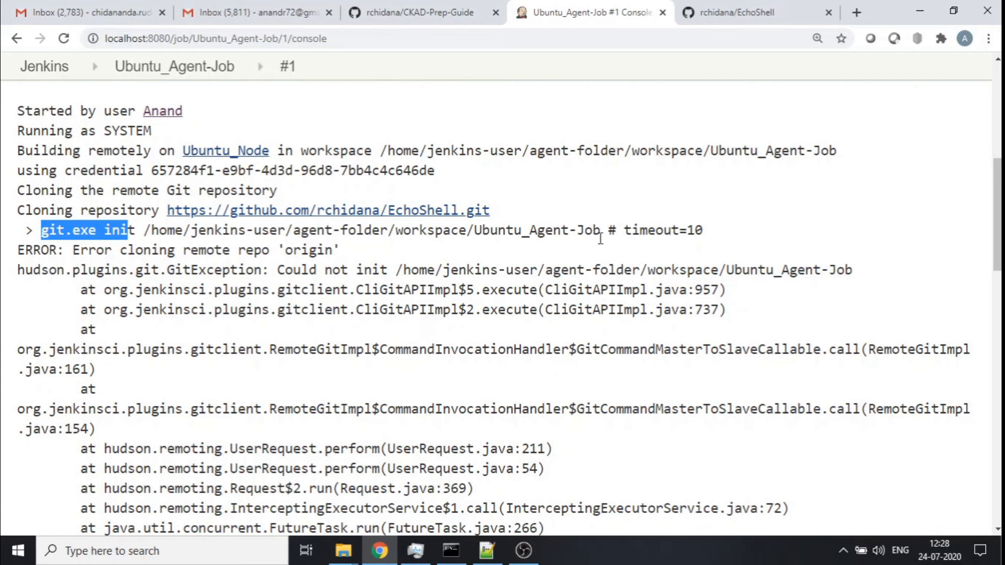
- Open the Ubuntu_Node agent's configuration and review its launch settings and node properties
scroll(600, 239, up, 8)
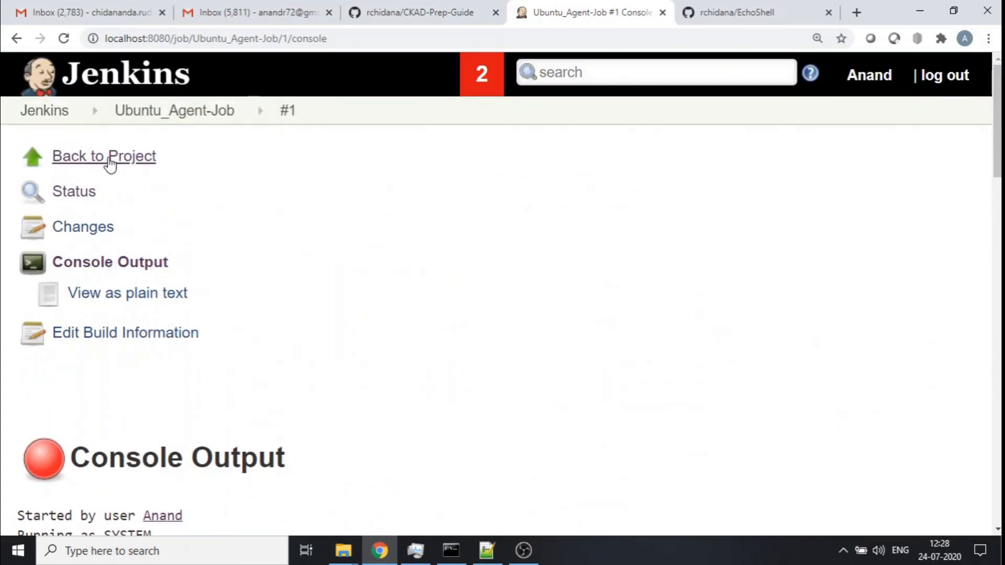
click(108, 164)
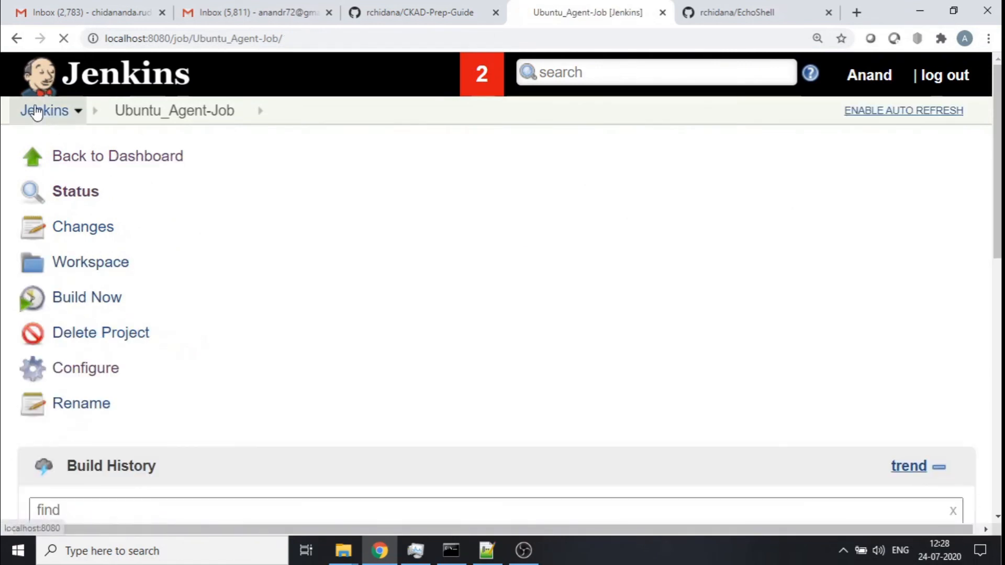
click(35, 112)
key(ctrl+minus)
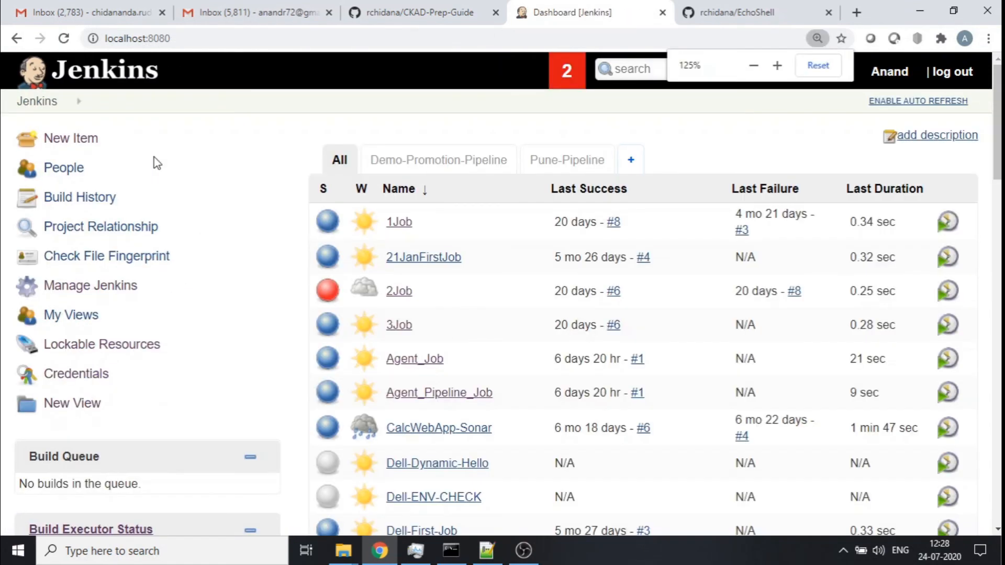
click(106, 290)
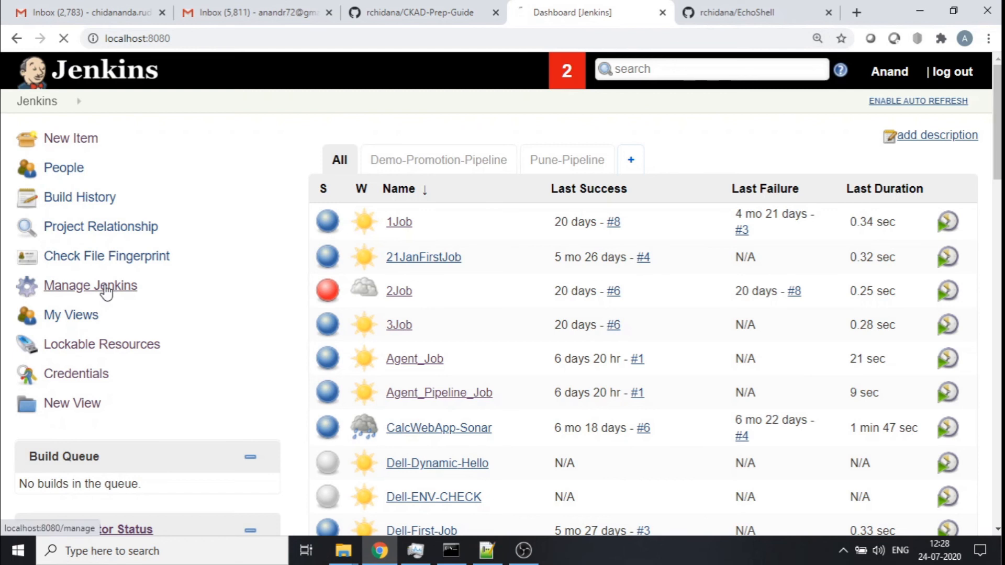
scroll(690, 218, down, 15)
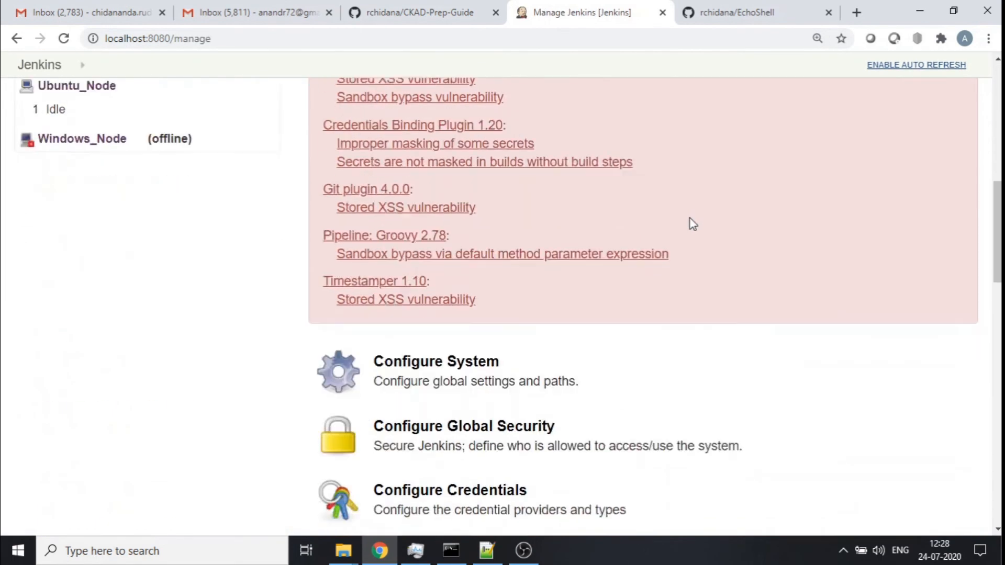
scroll(690, 218, down, 10)
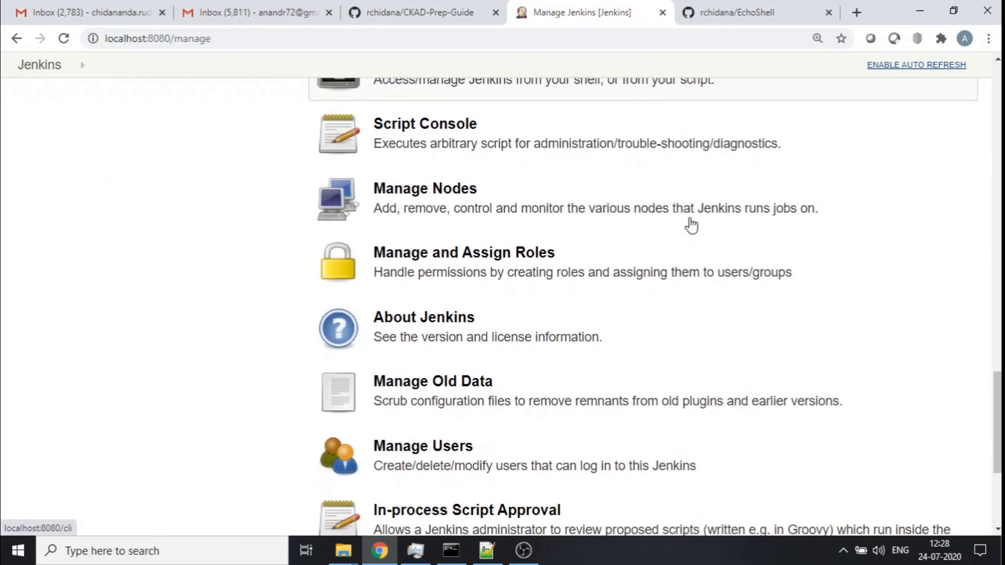
scroll(692, 225, down, 3)
scroll(690, 228, up, 4)
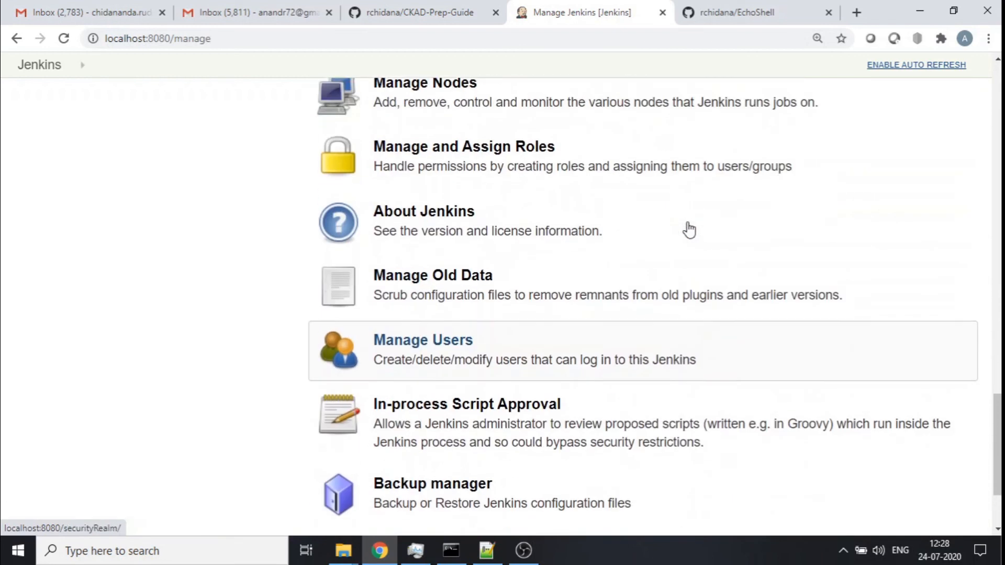
scroll(690, 229, up, 1)
click(372, 247)
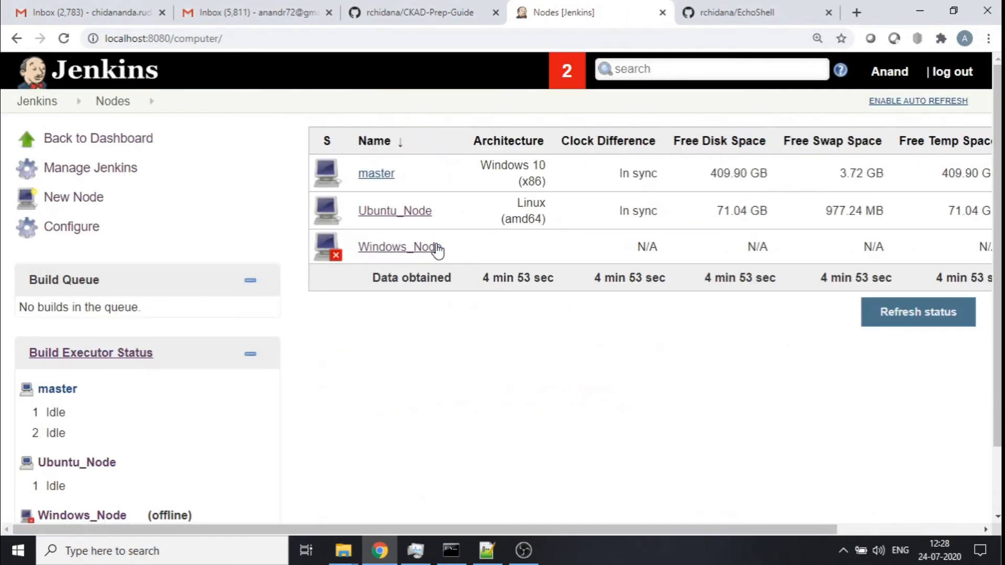
click(439, 211)
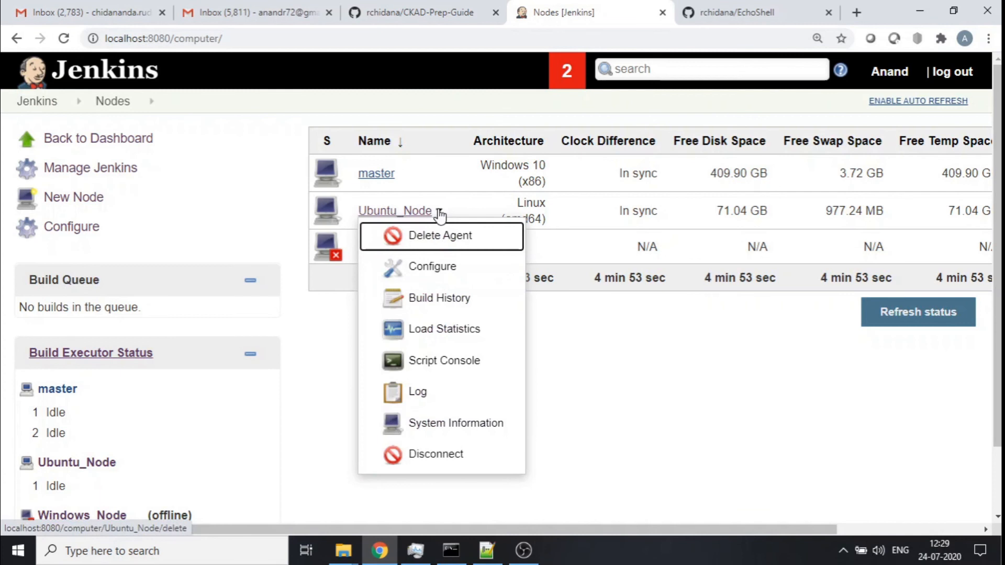
click(425, 268)
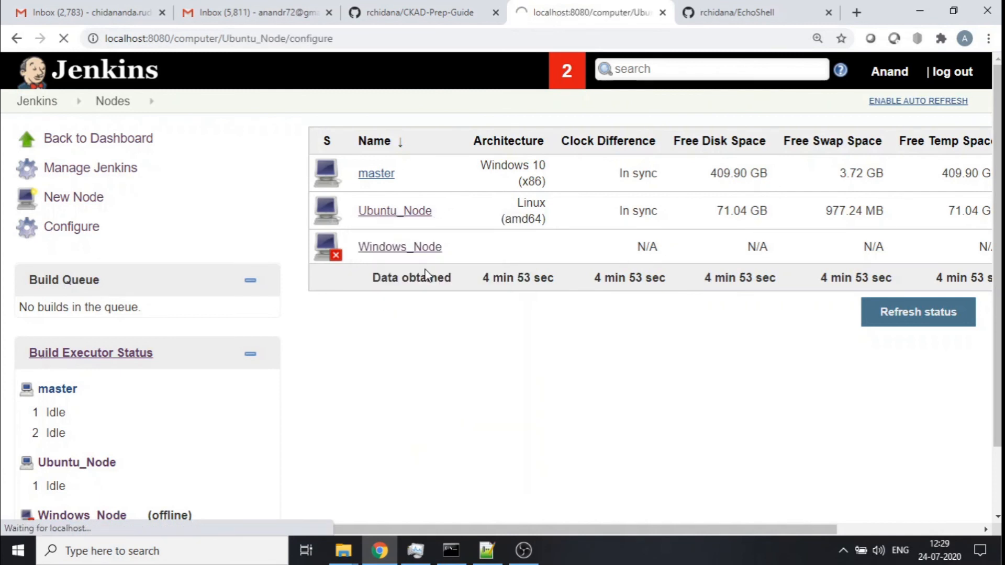
scroll(810, 261, down, 5)
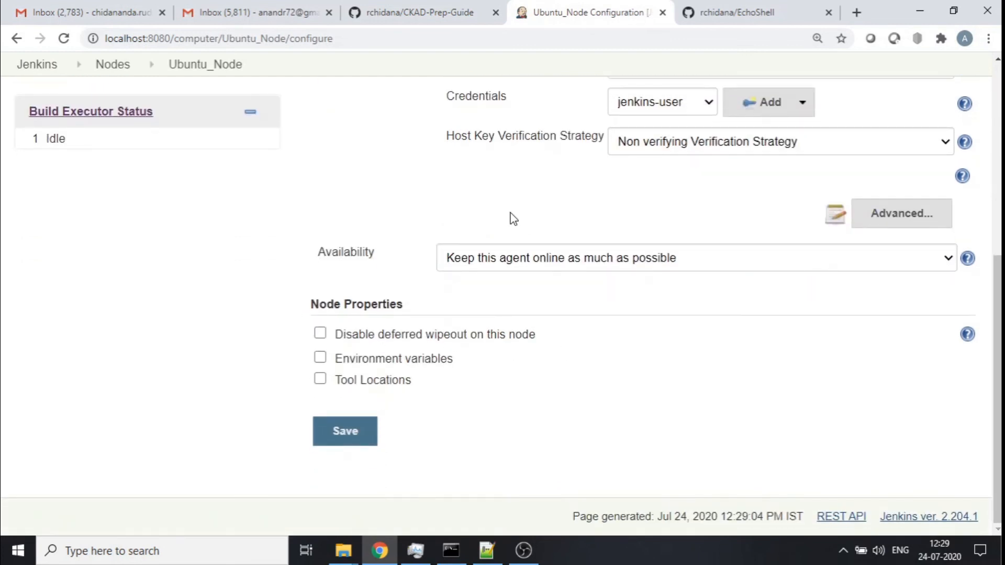
scroll(512, 217, up, 7)
scroll(512, 212, down, 3)
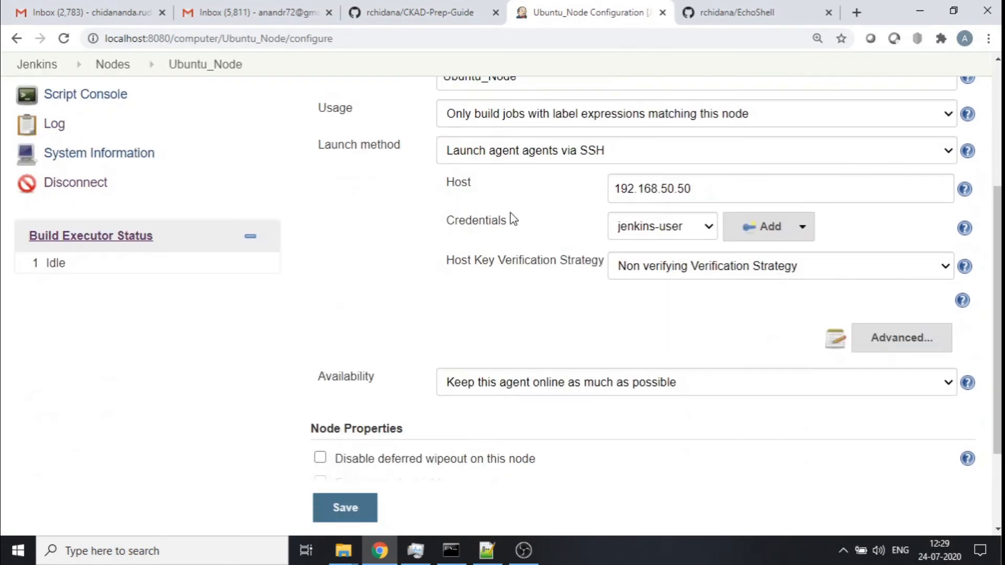
scroll(511, 212, down, 3)
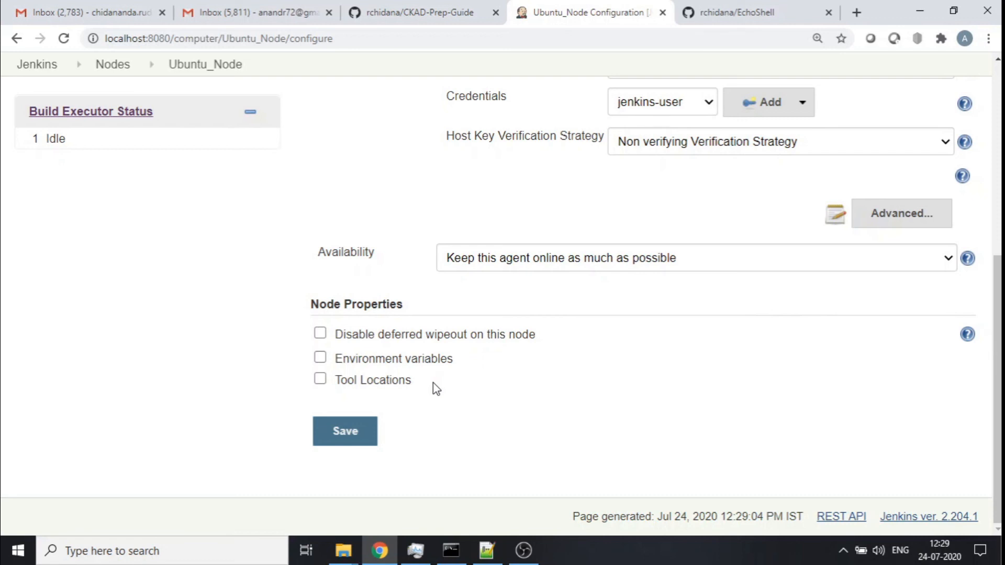
scroll(347, 299, up, 7)
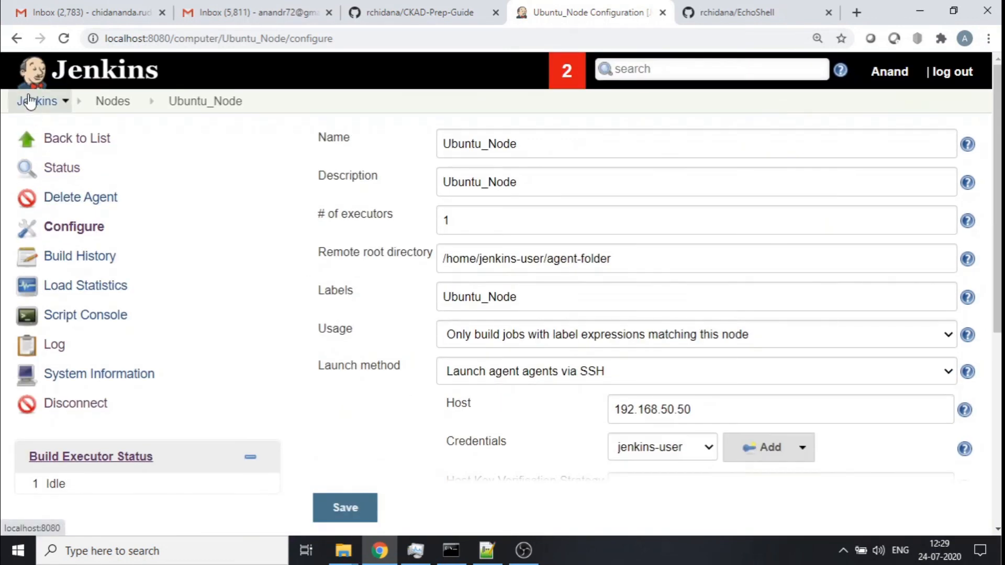
- Open Global Tool Configuration and examine the Default Git installation's executable path
click(30, 101)
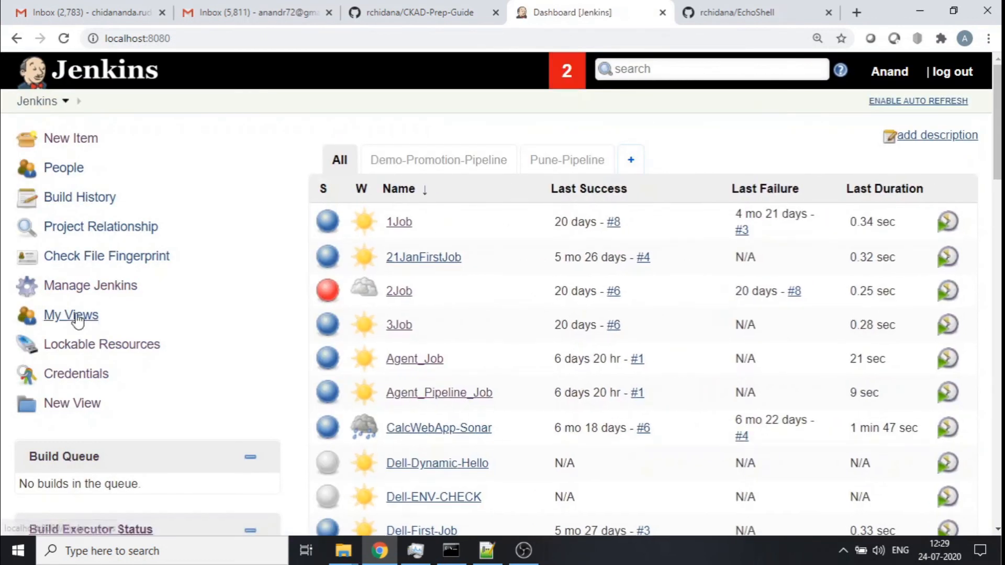
click(94, 287)
scroll(548, 227, down, 8)
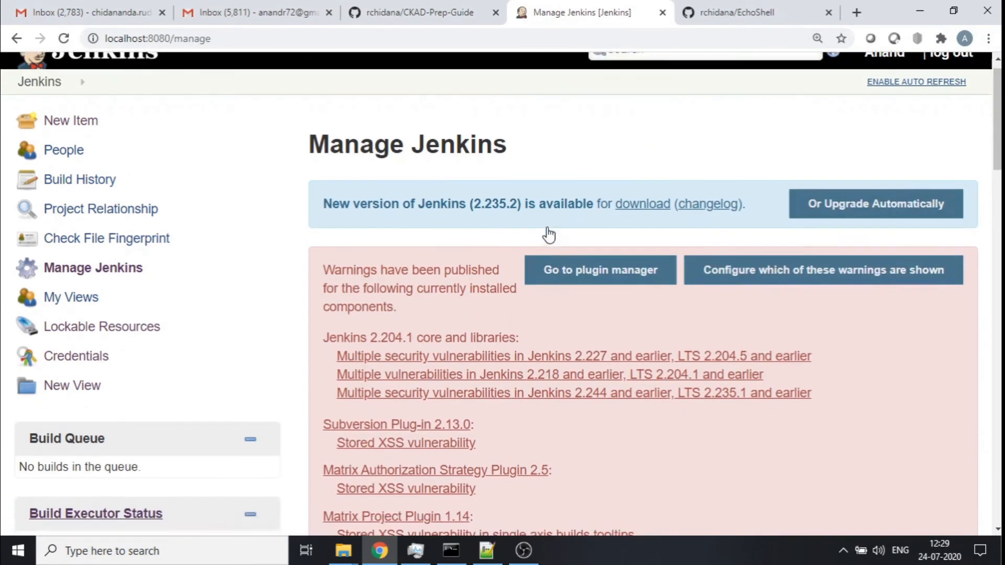
scroll(549, 235, down, 5)
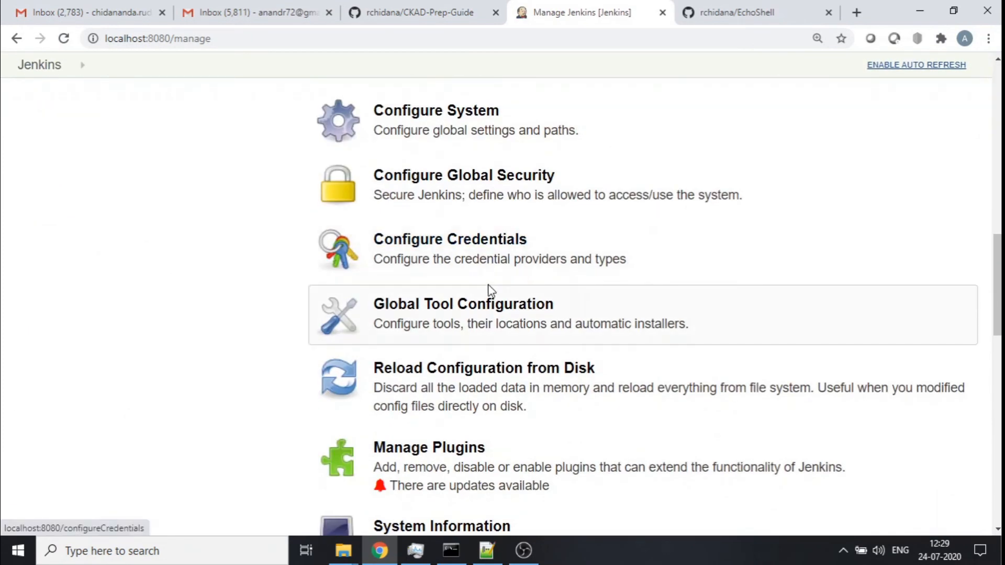
click(446, 326)
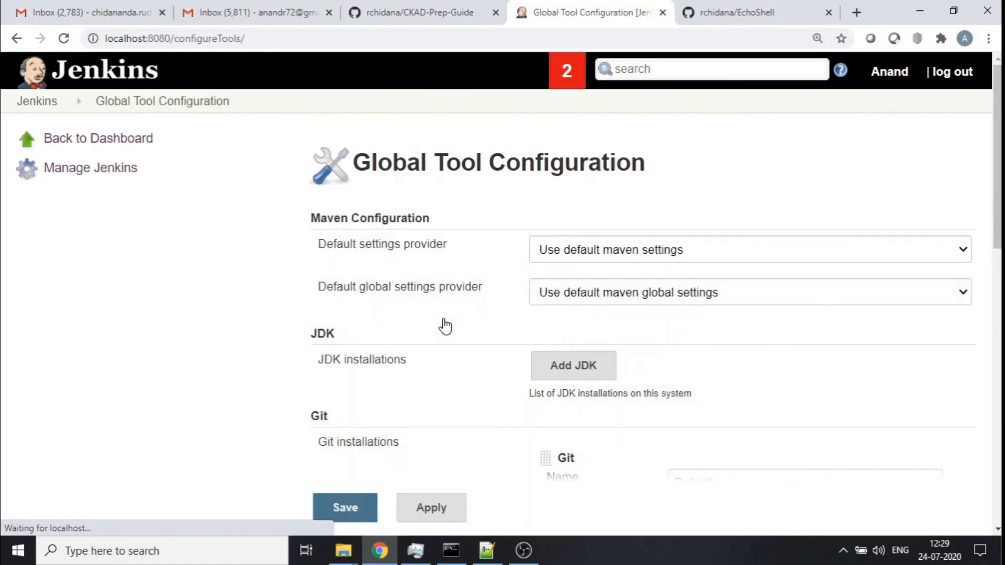
scroll(434, 318, down, 4)
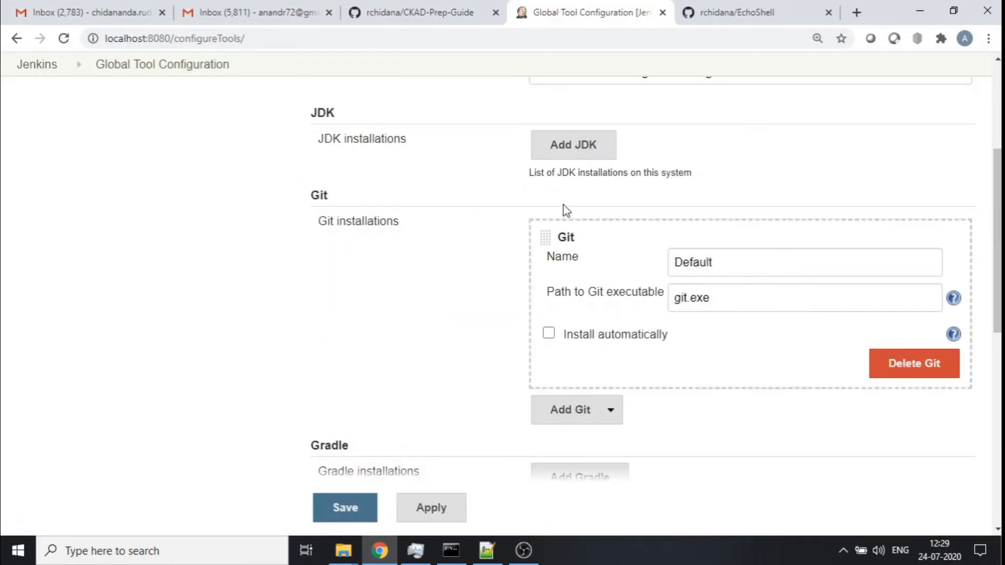
scroll(564, 192, down, 3)
scroll(564, 191, down, 3)
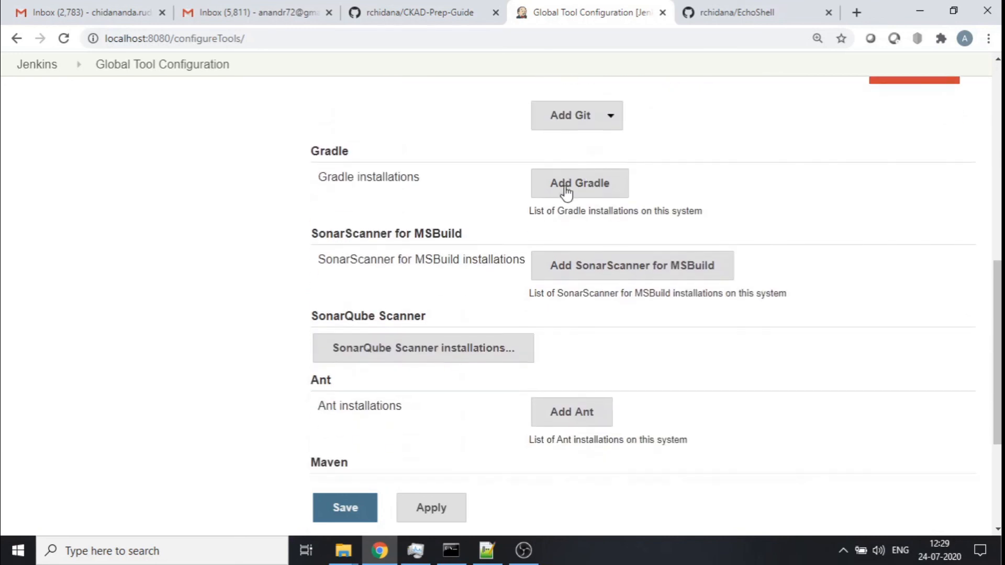
scroll(797, 225, up, 4)
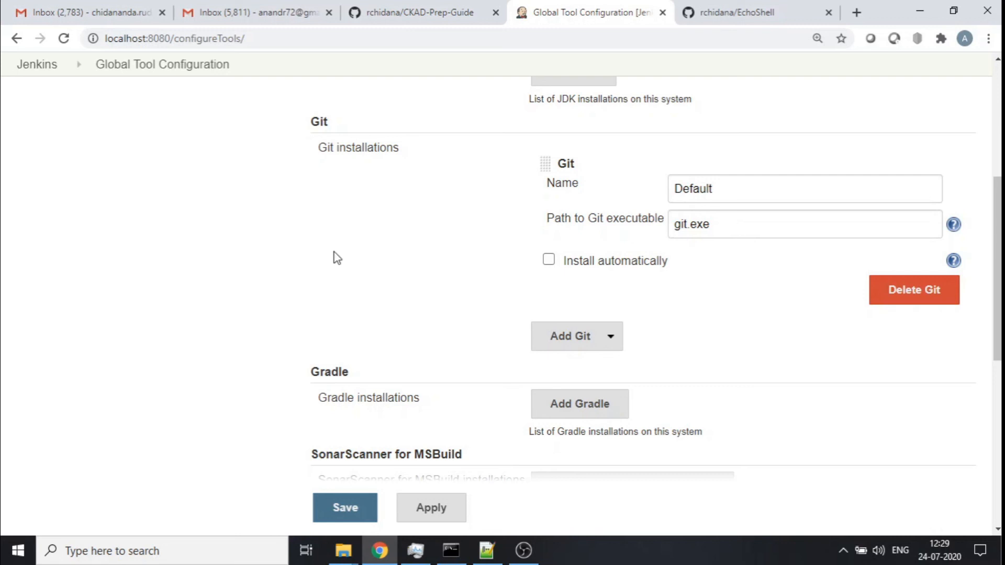
click(745, 217)
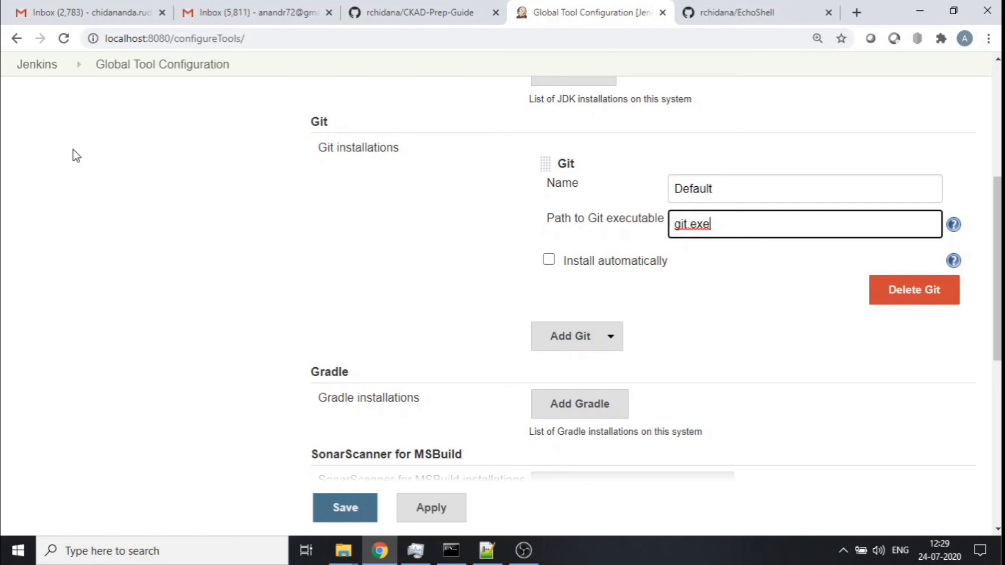
- Enable Tool Locations in the Ubuntu_Node agent's node properties and add a tool location entry
click(24, 64)
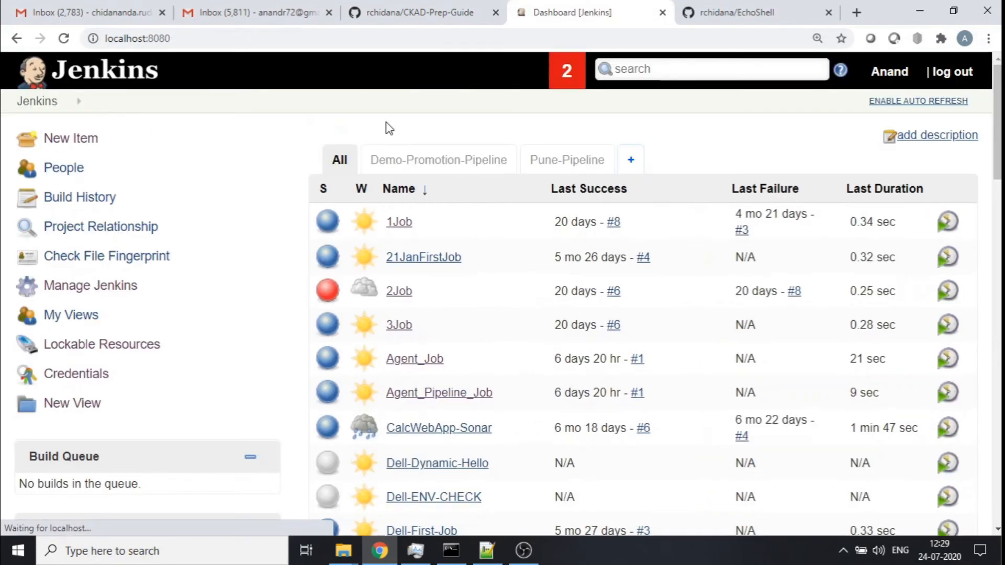
click(68, 296)
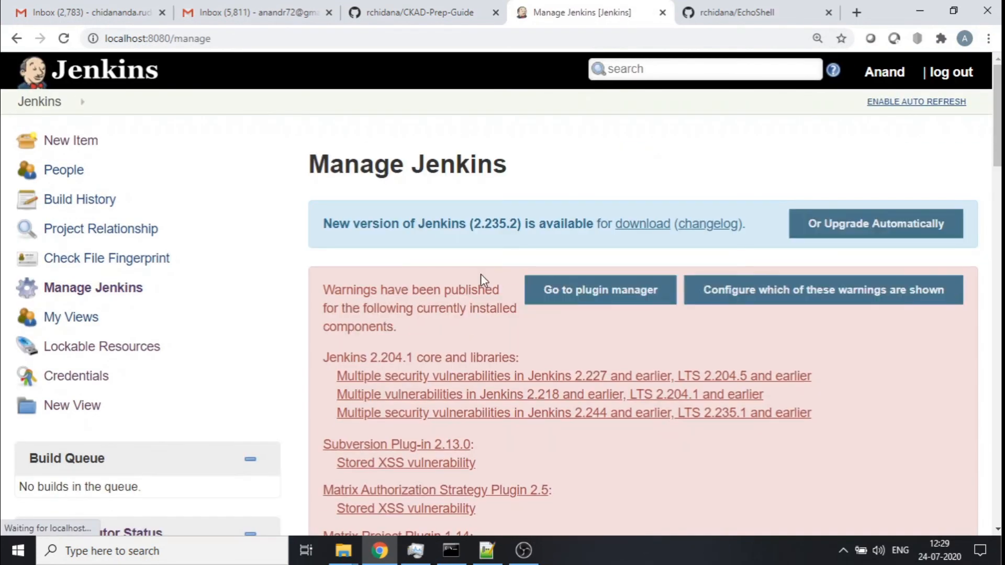
scroll(481, 274, down, 15)
scroll(481, 276, down, 6)
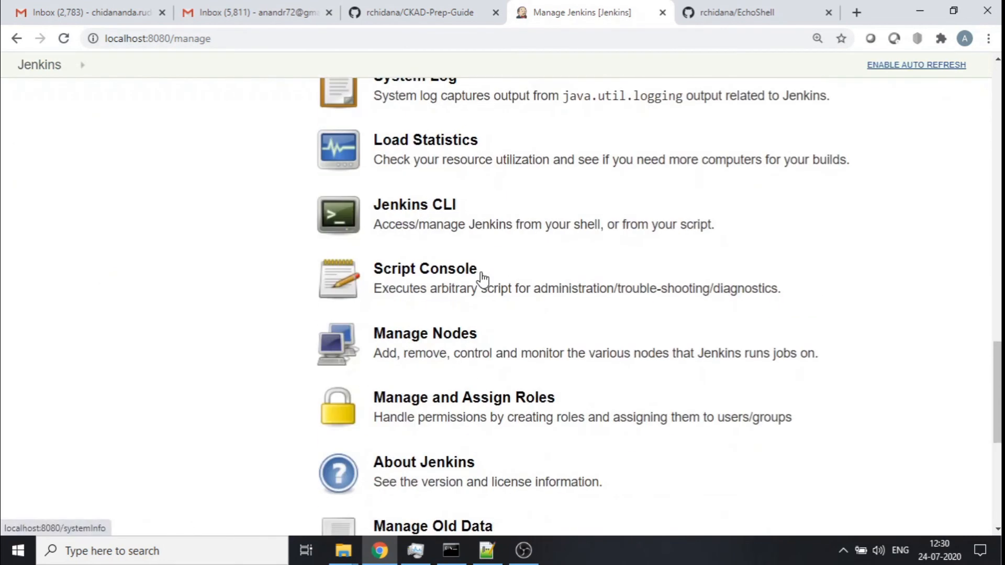
click(453, 198)
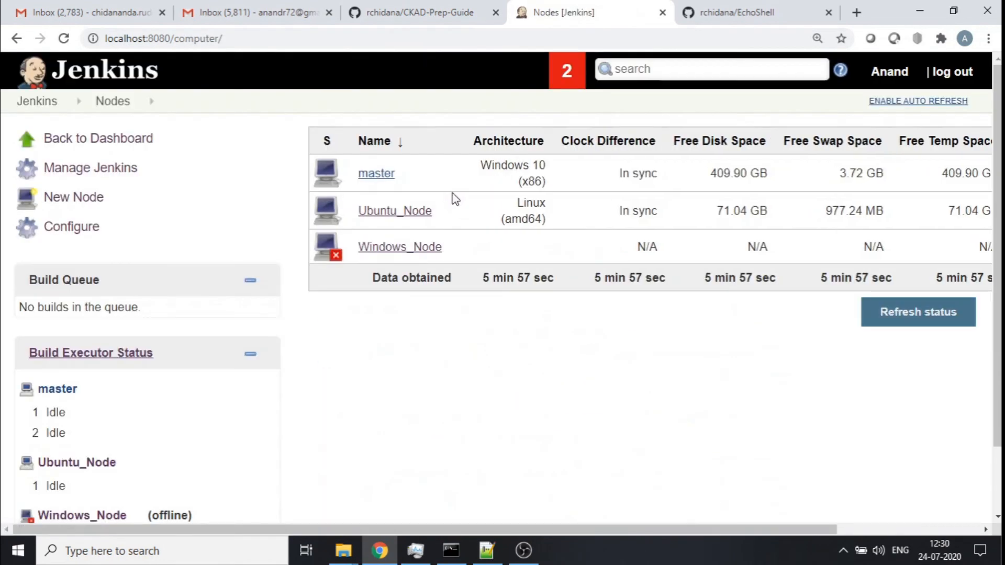
click(440, 210)
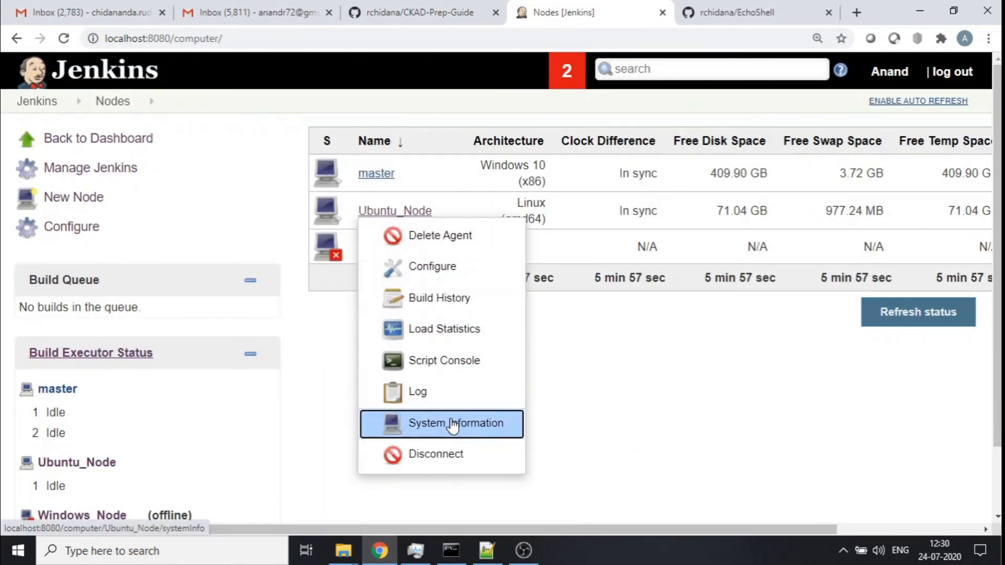
click(454, 268)
scroll(453, 275, down, 7)
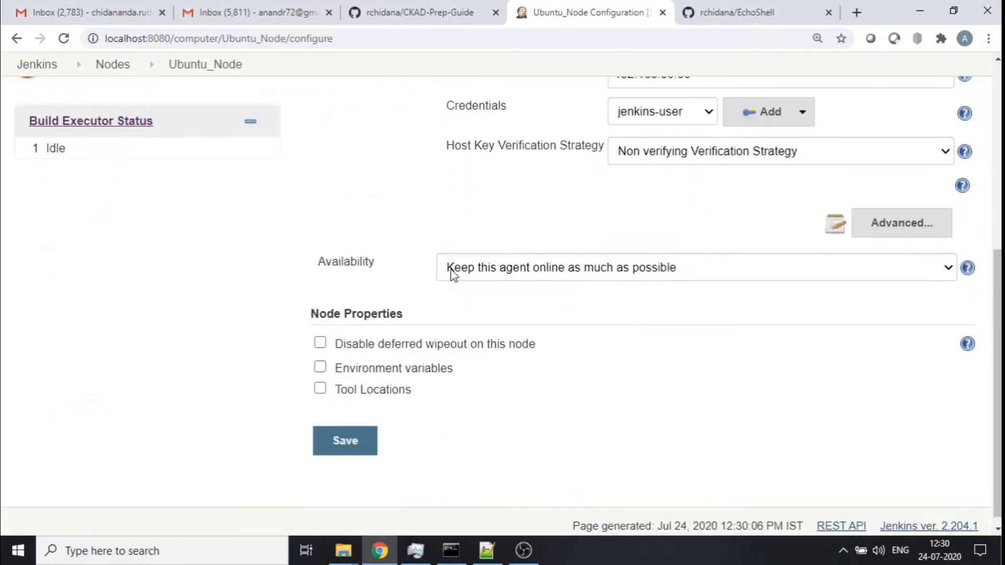
click(320, 378)
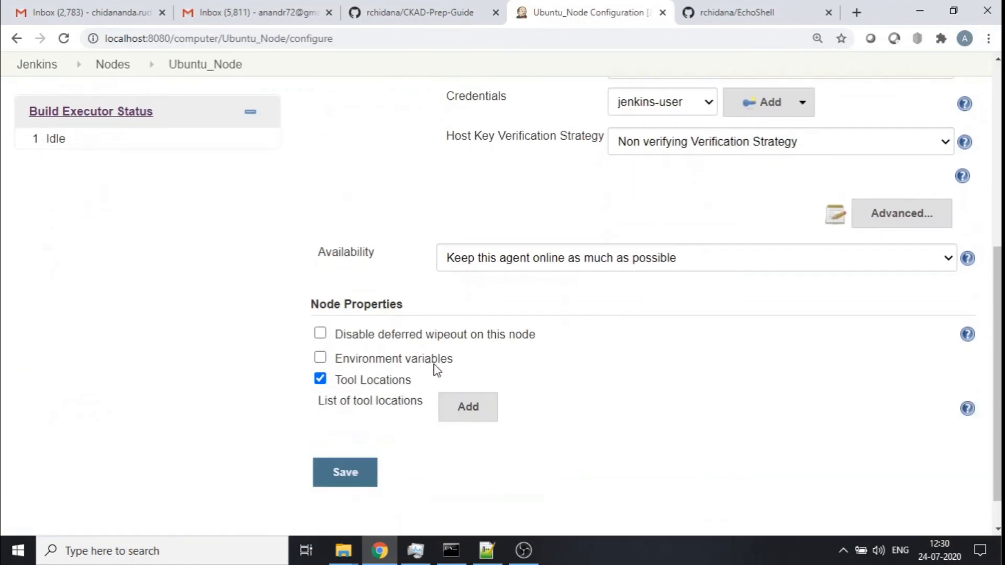
scroll(611, 299, down, 1)
click(458, 377)
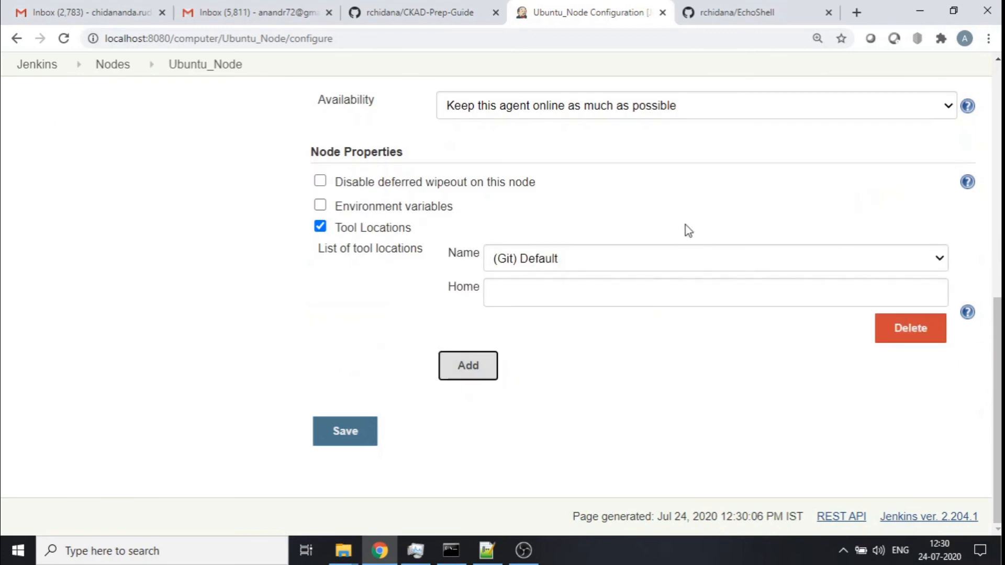
- Set the (Git) Default tool location's Home on Ubuntu_Node to /usr/bin/git, copied from the VM terminal's which git output
click(576, 259)
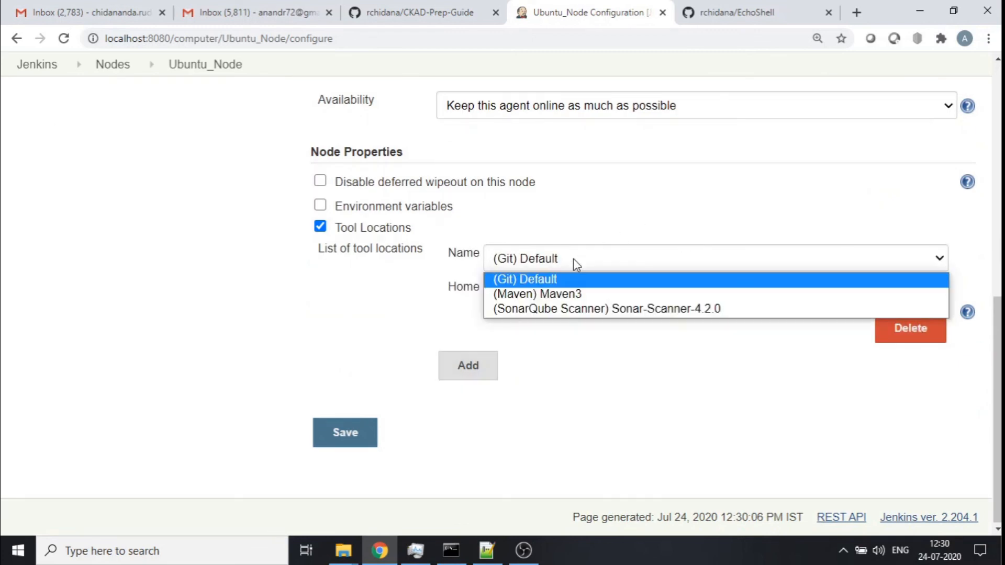
click(548, 281)
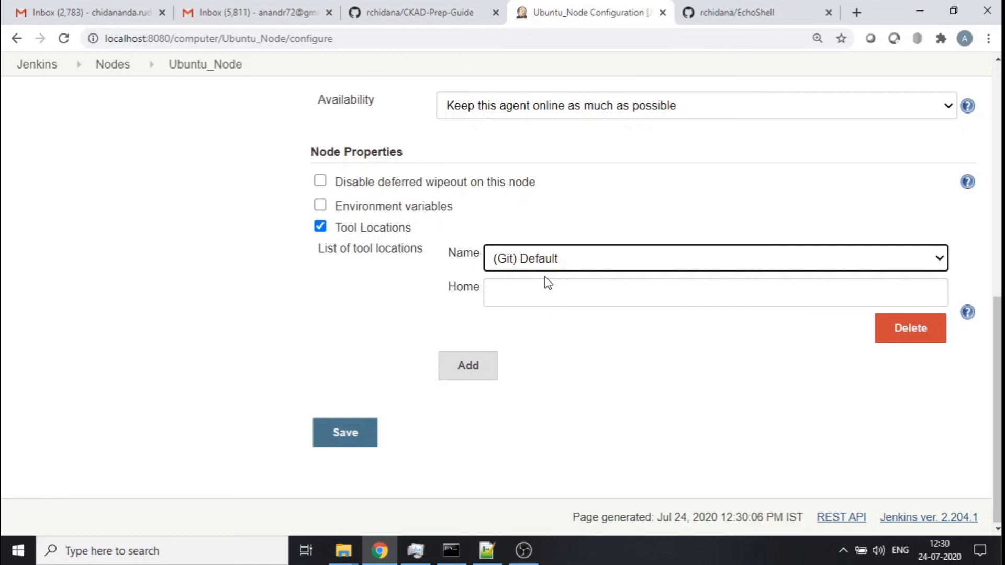
click(551, 262)
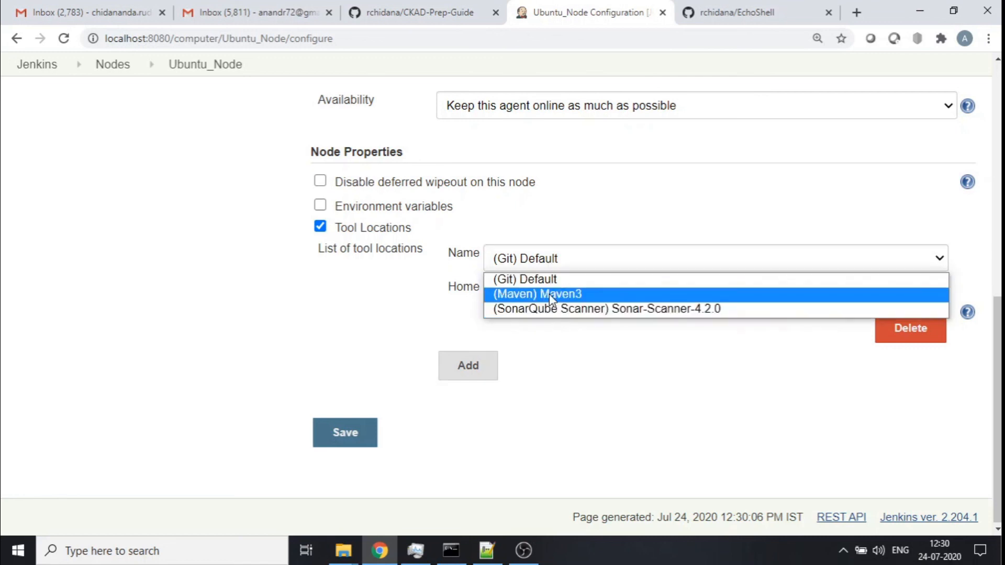
click(535, 280)
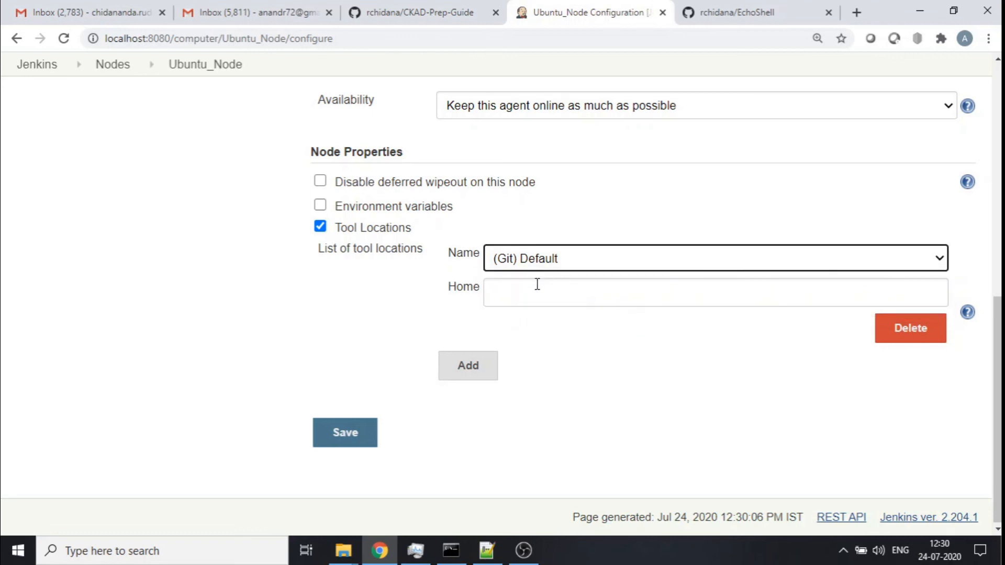
click(557, 302)
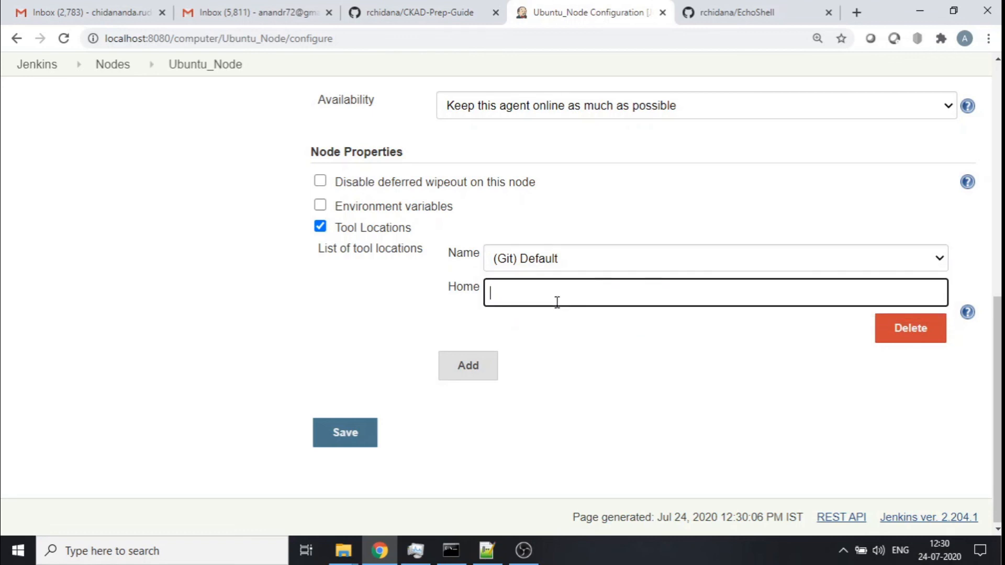
click(451, 550)
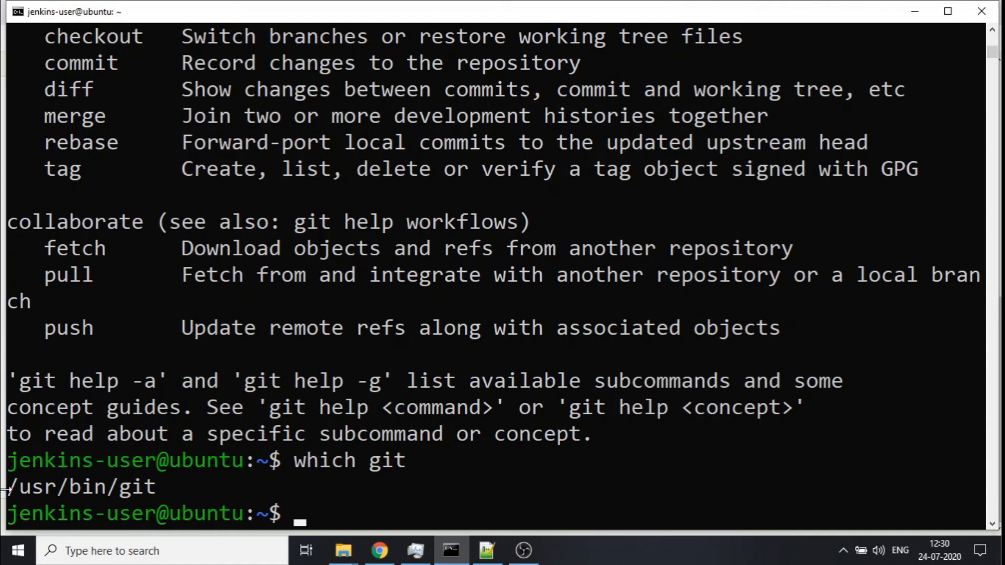
drag(8, 492, 148, 495)
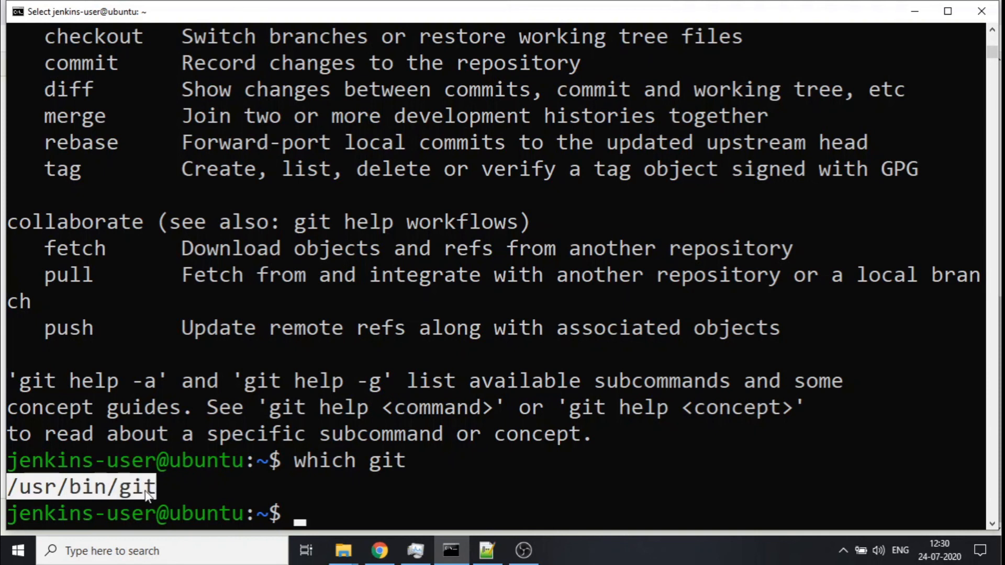
right_click(144, 492)
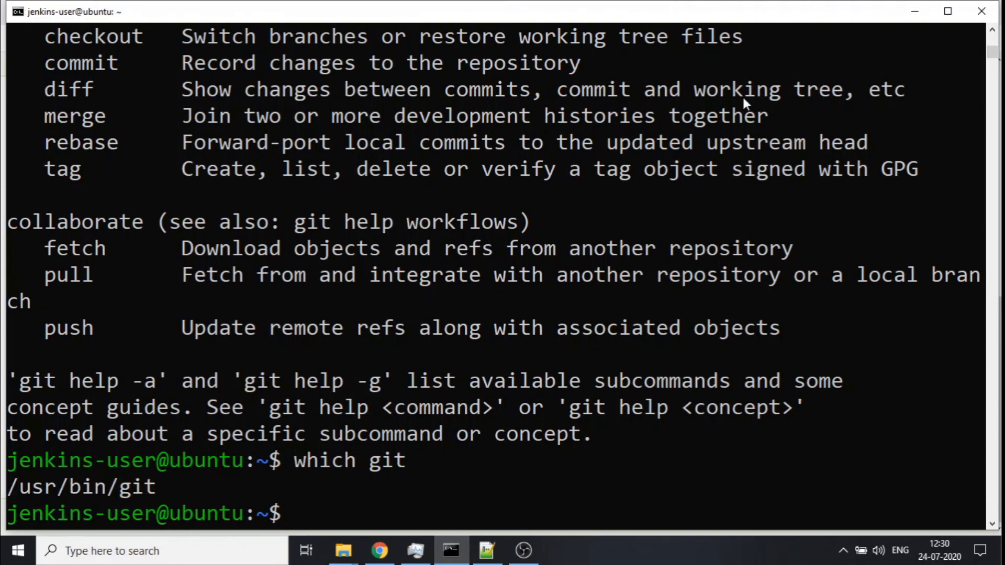
click(915, 11)
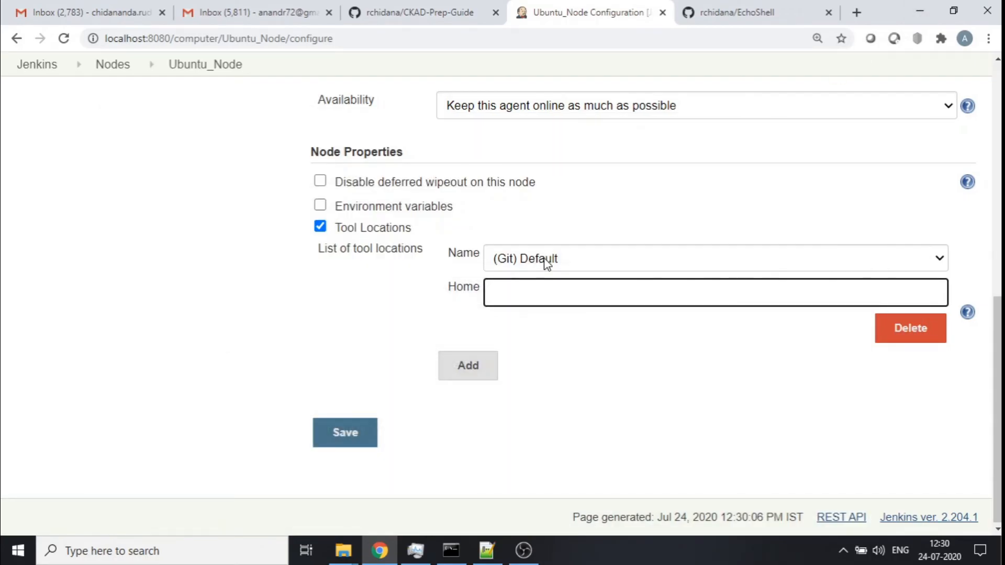
text(/usr/bin/git)
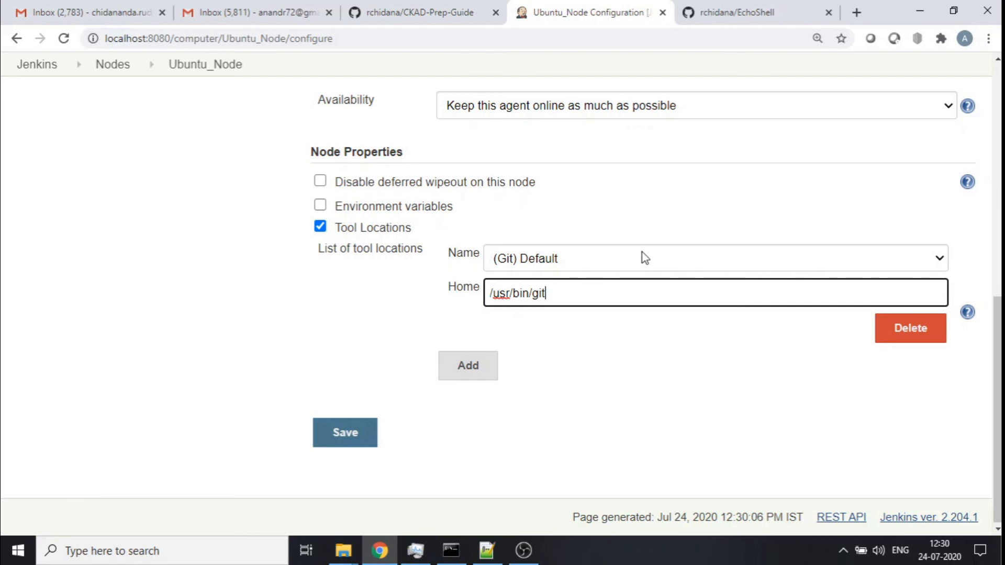
- Save the Ubuntu_Node agent configuration
scroll(635, 171, up, 3)
scroll(634, 171, down, 4)
scroll(705, 205, up, 10)
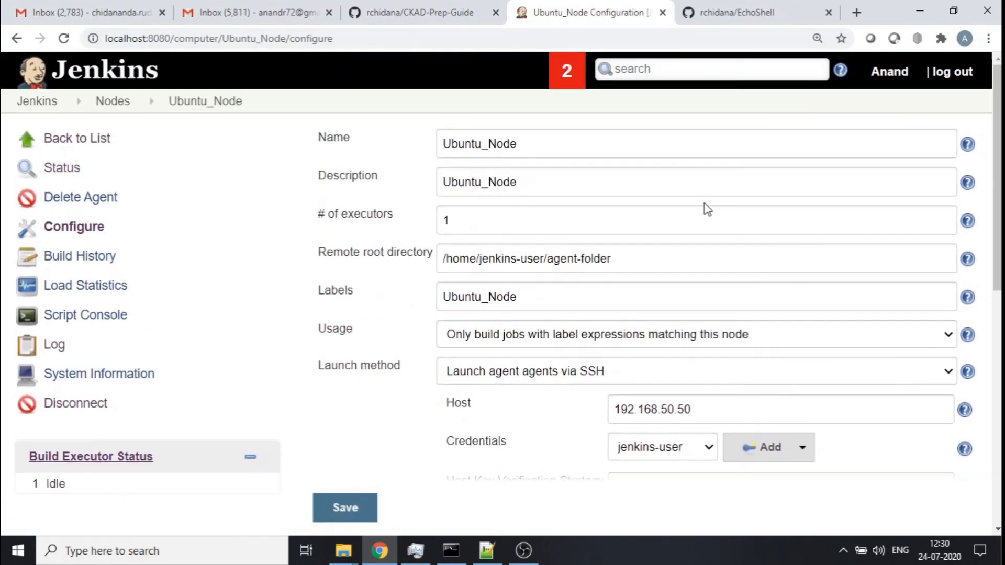
scroll(512, 202, down, 10)
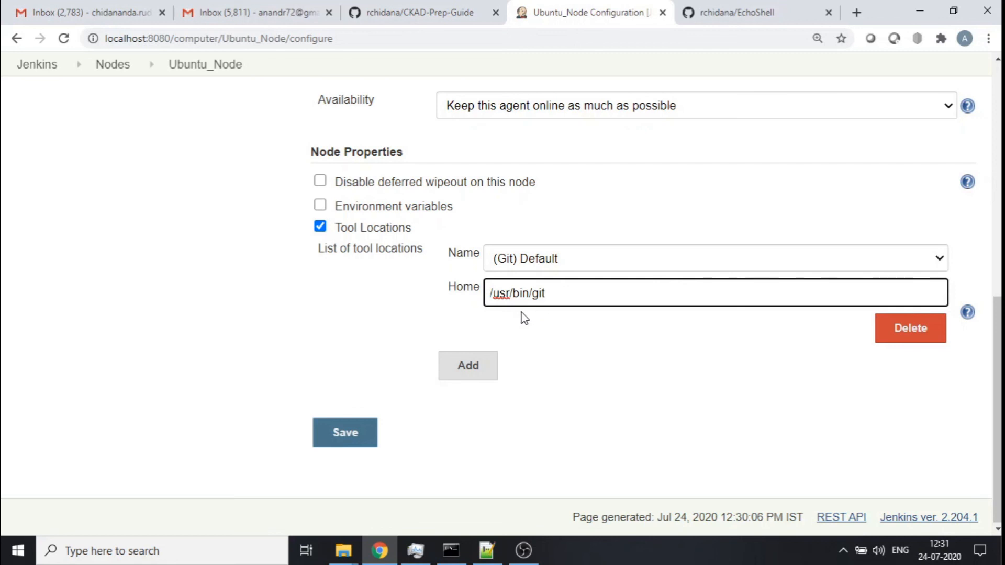
click(346, 433)
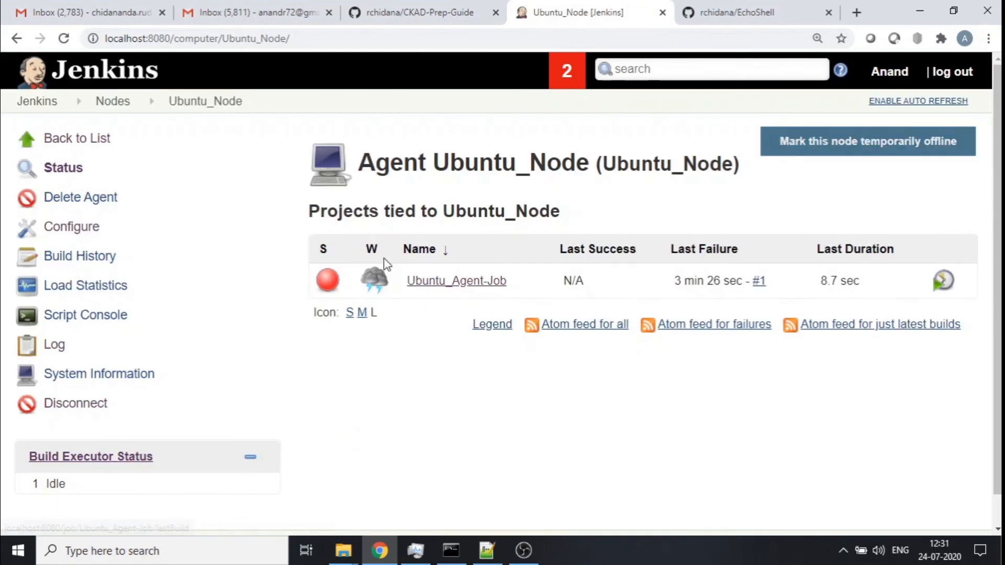
- Open Ubuntu_Agent-Job from the agent's project list and start a new build
mouse_move(515, 282)
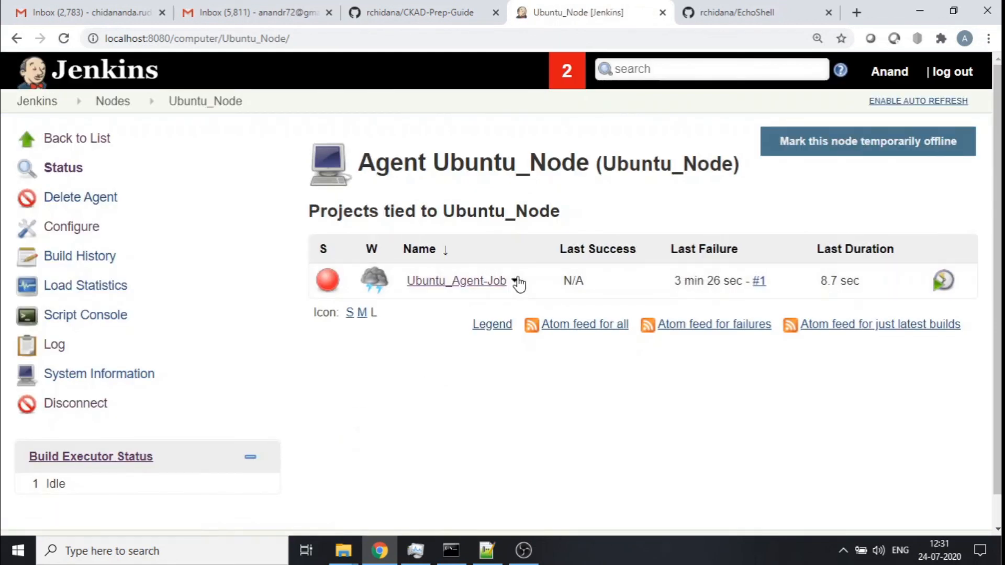
click(460, 283)
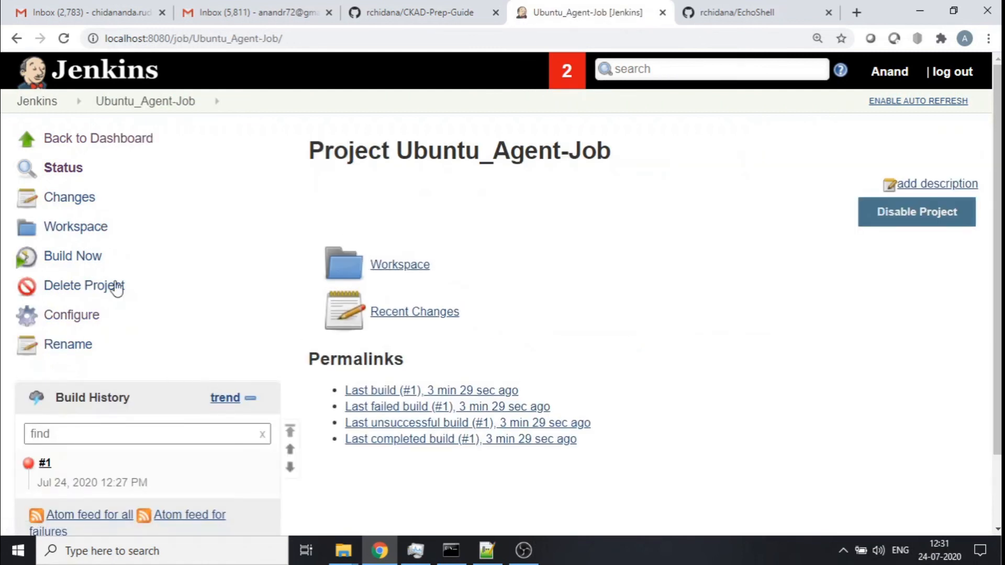
click(64, 265)
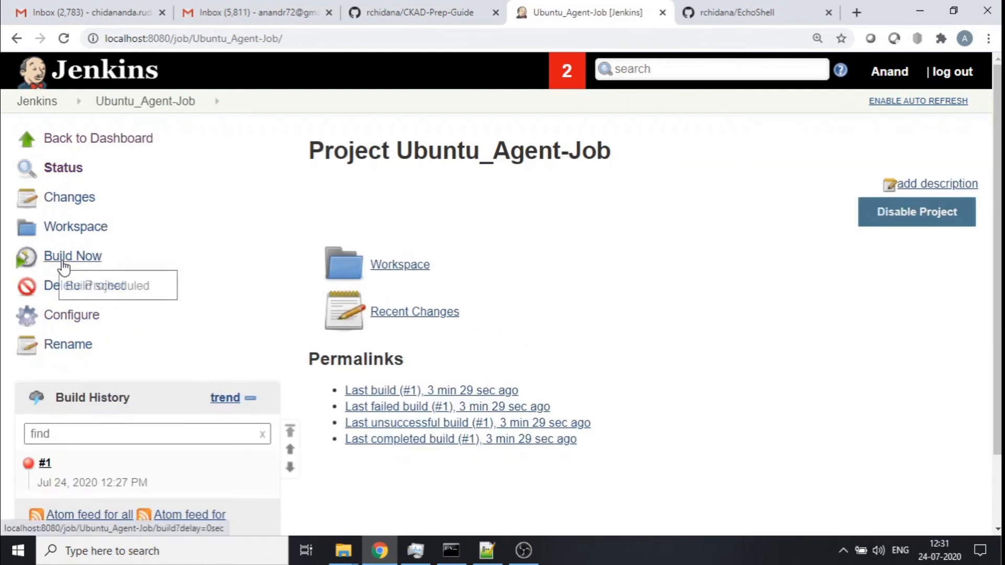
- Open build #2's console output and examine the Git commands and the Hello.sh script output
scroll(464, 240, down, 2)
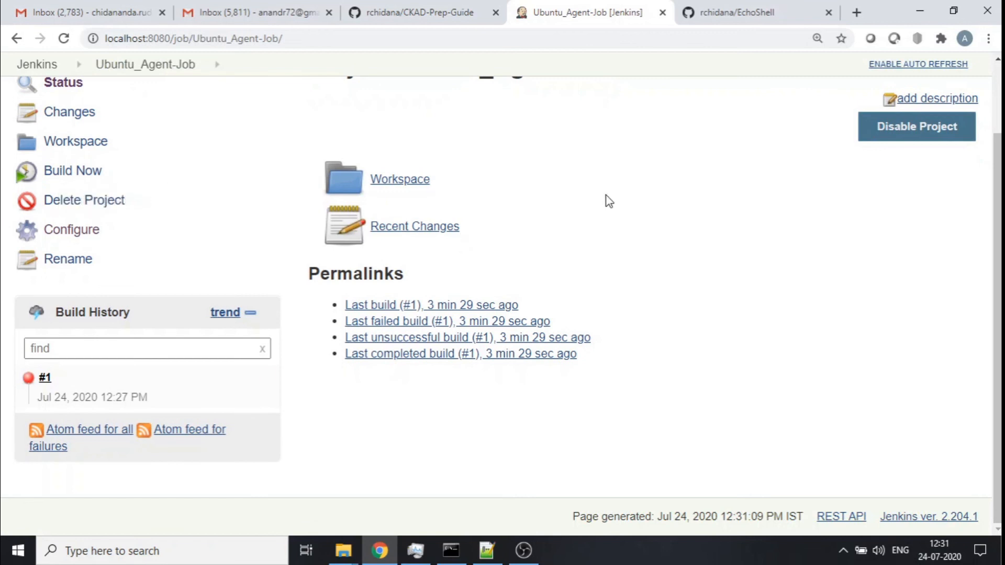
click(43, 387)
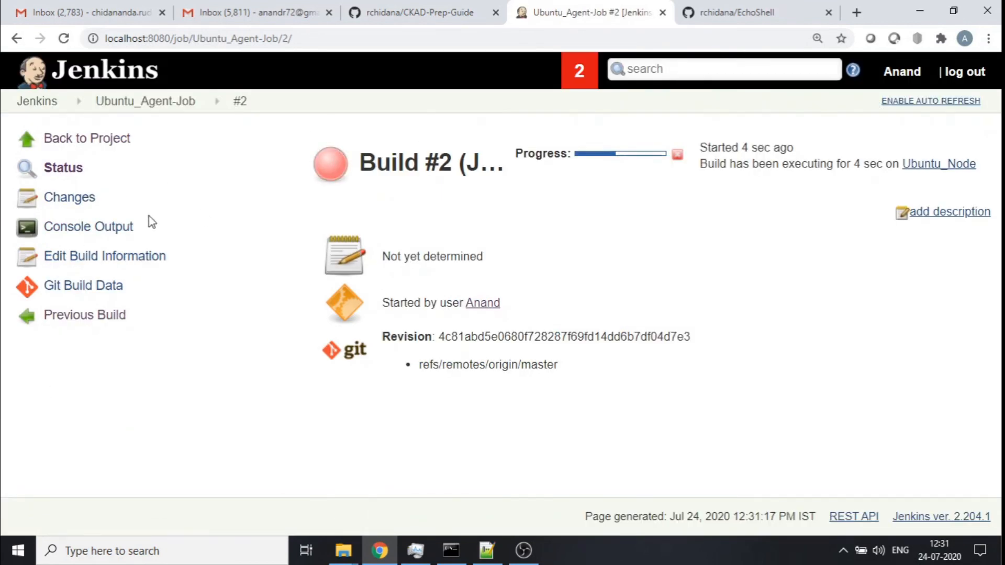
click(90, 227)
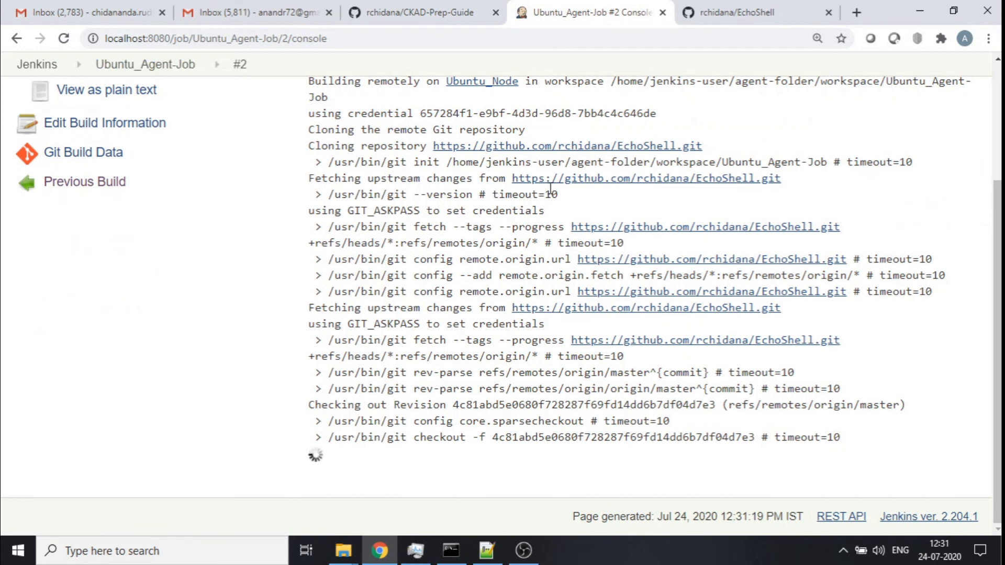
scroll(539, 194, up, 3)
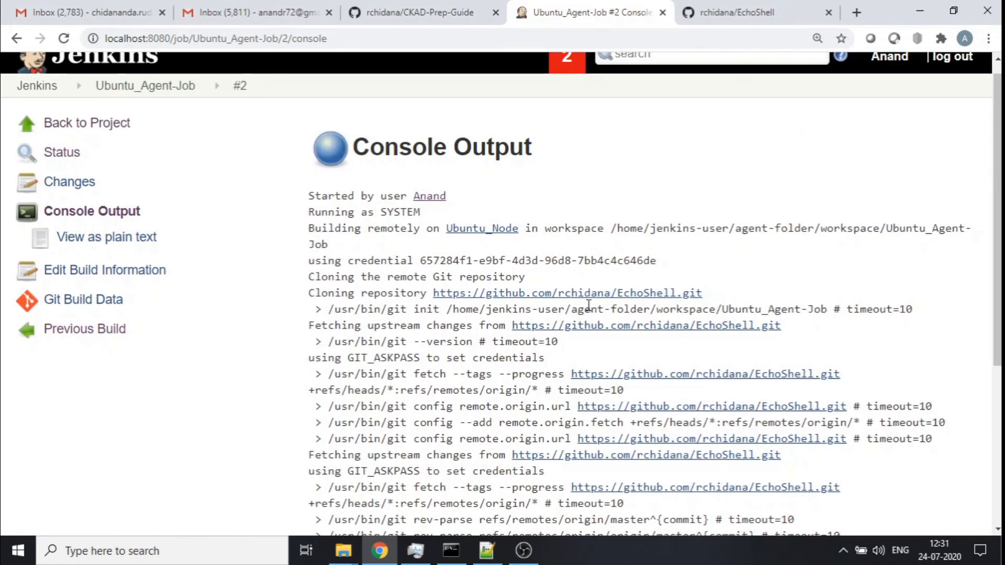
scroll(589, 305, down, 5)
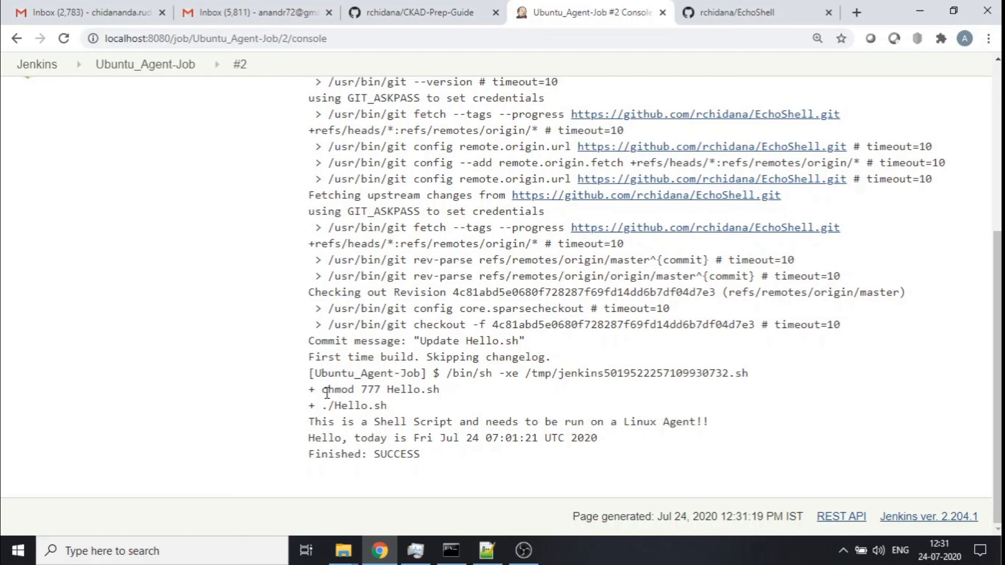
drag(326, 392, 456, 399)
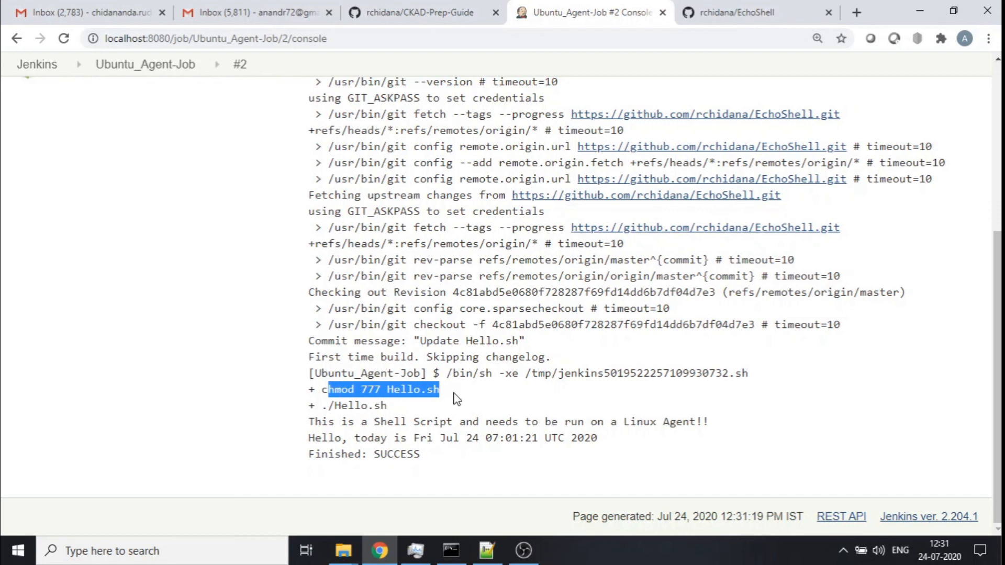
drag(334, 405, 430, 407)
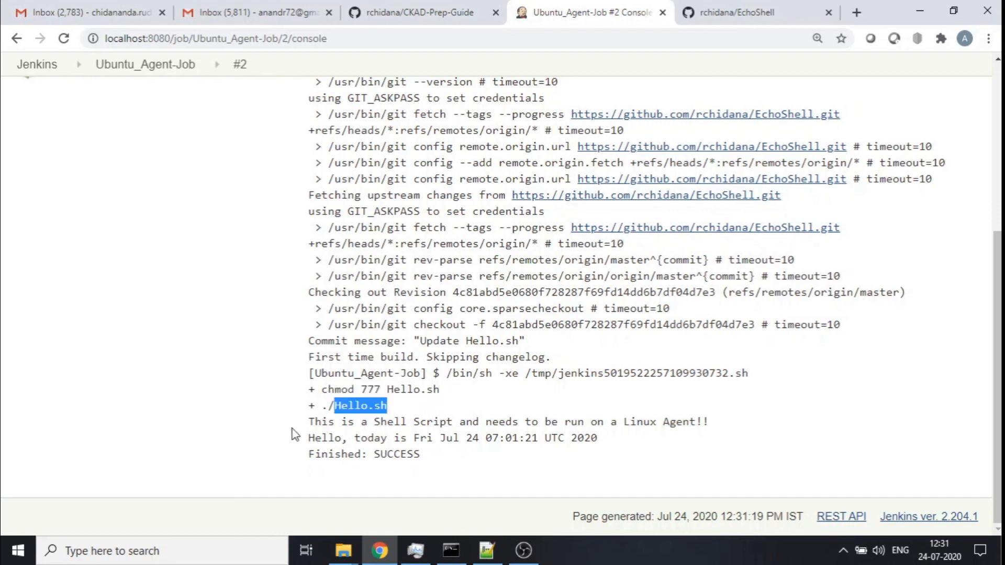
drag(310, 421, 636, 446)
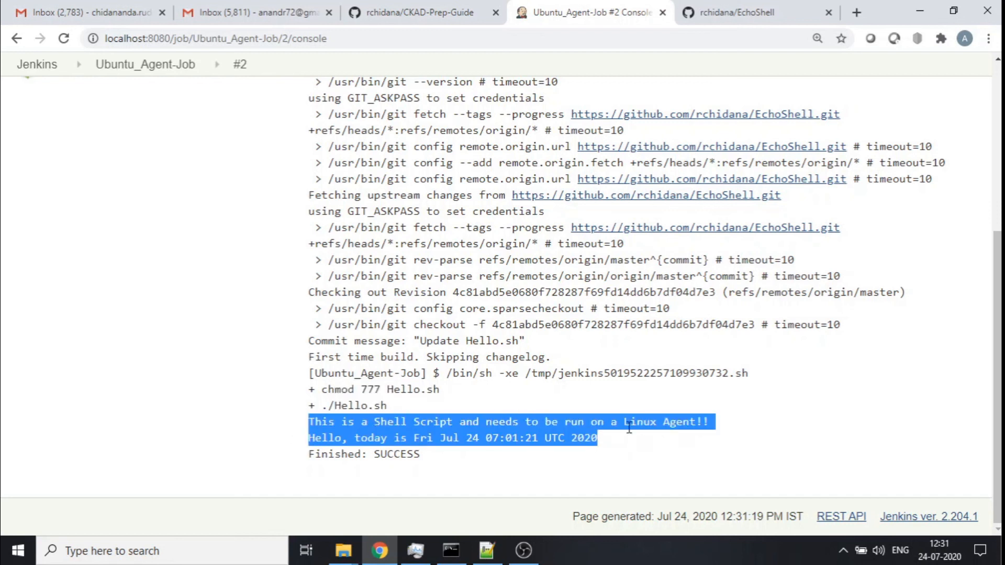
- Examine Hello.sh in the EchoShell GitHub repository and compare its echo lines with the console output
click(729, 11)
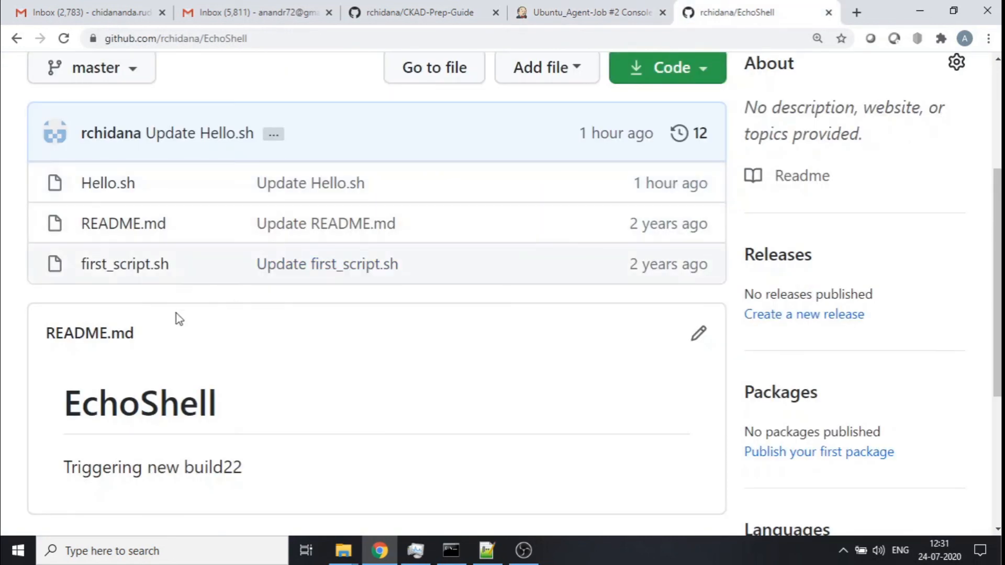
click(104, 183)
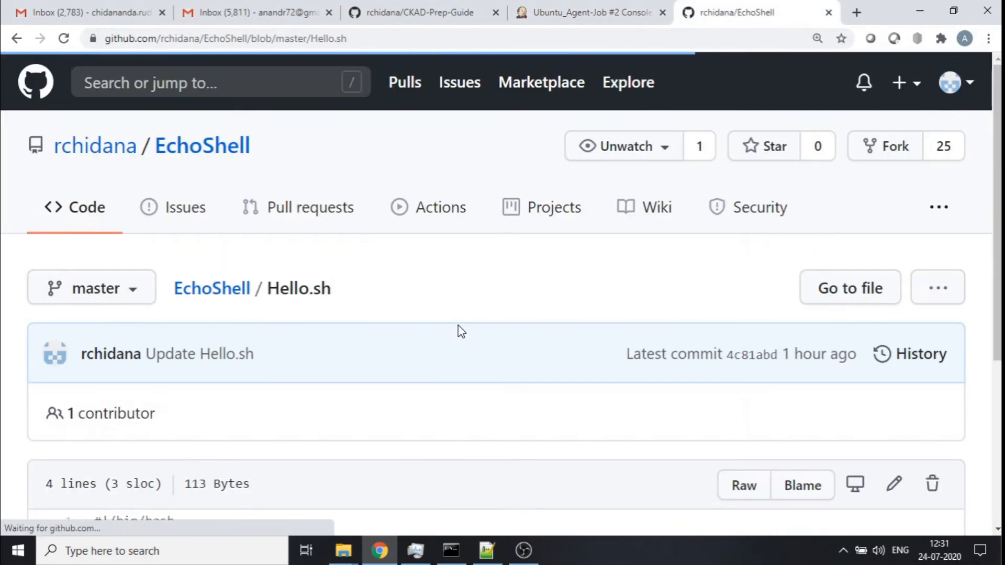
scroll(458, 326, down, 5)
drag(125, 300, 405, 297)
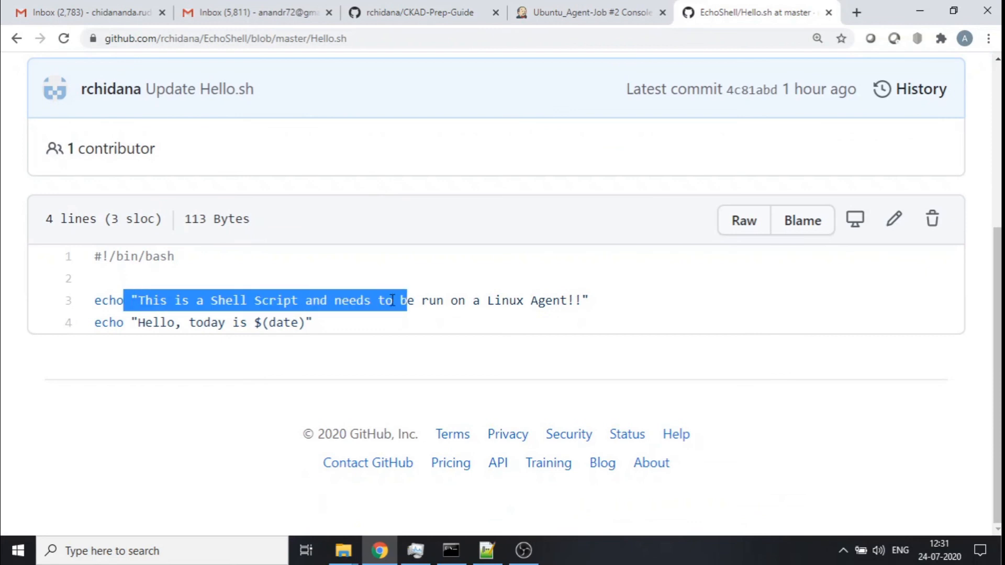
drag(247, 323, 337, 339)
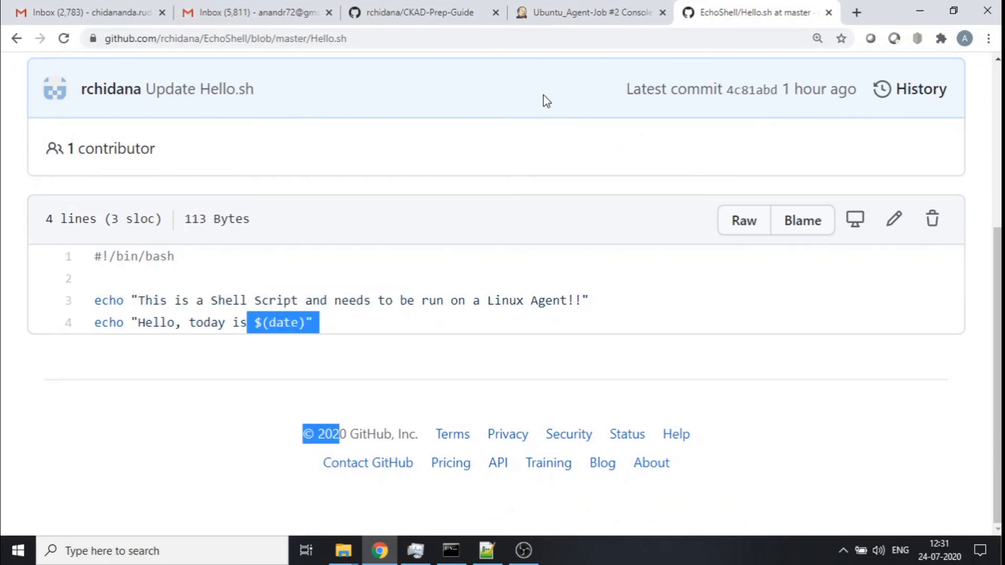
click(582, 11)
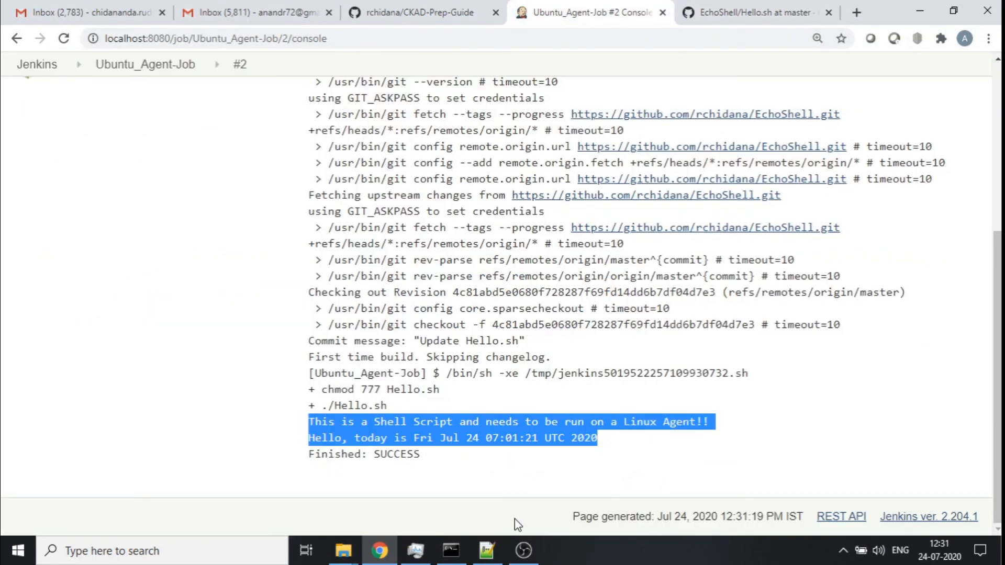
- Clear the VM terminal, change into agent-folder and list its contents
click(452, 550)
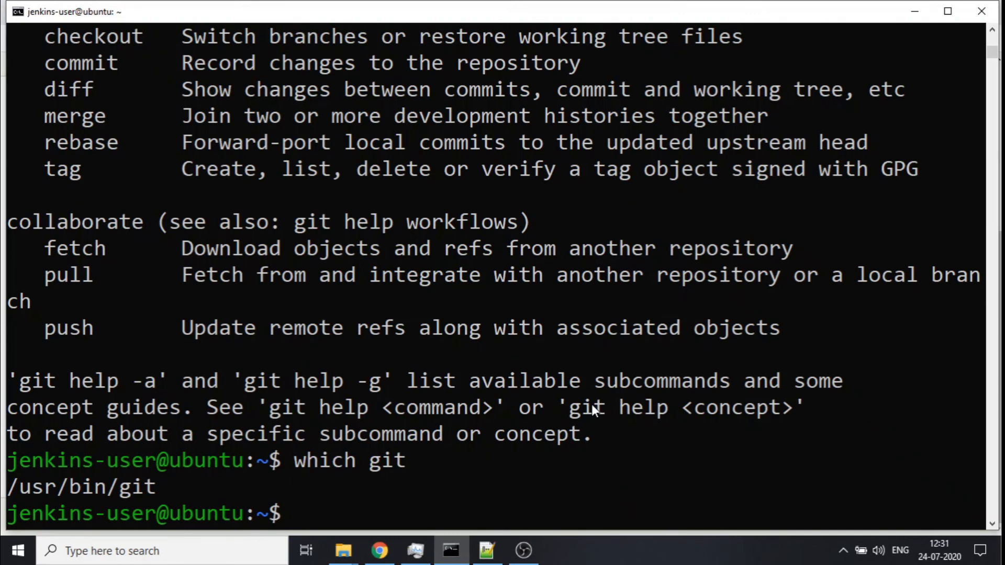
text(clear)
key(Return)
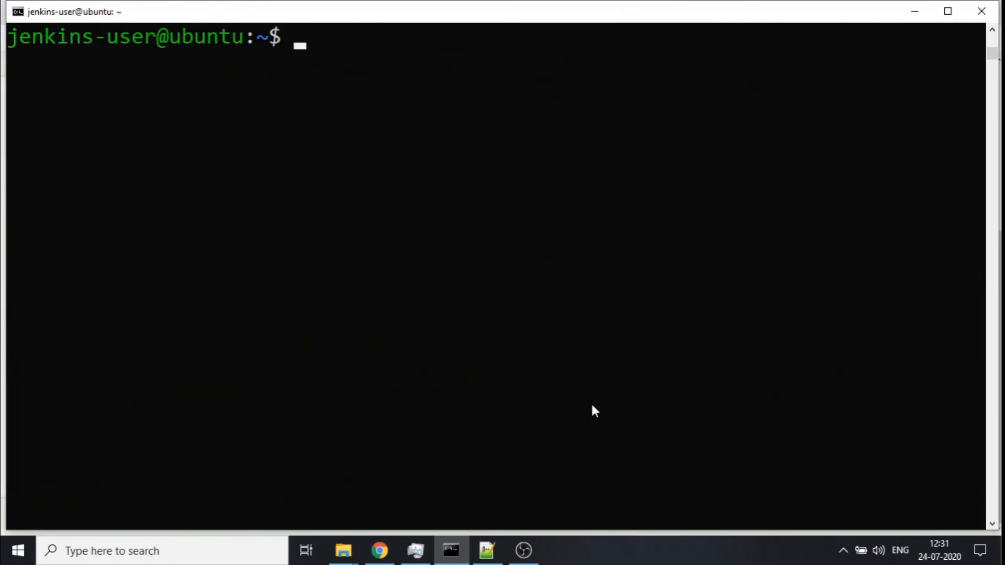
text(ls)
key(Return)
text(cd age)
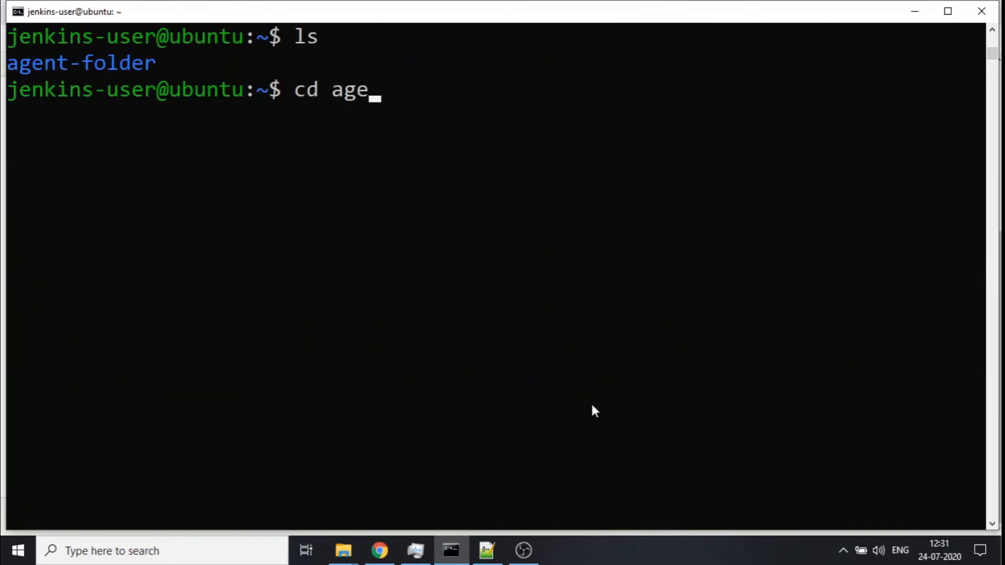
key(Tab)
key(Return)
text(ls)
key(Return)
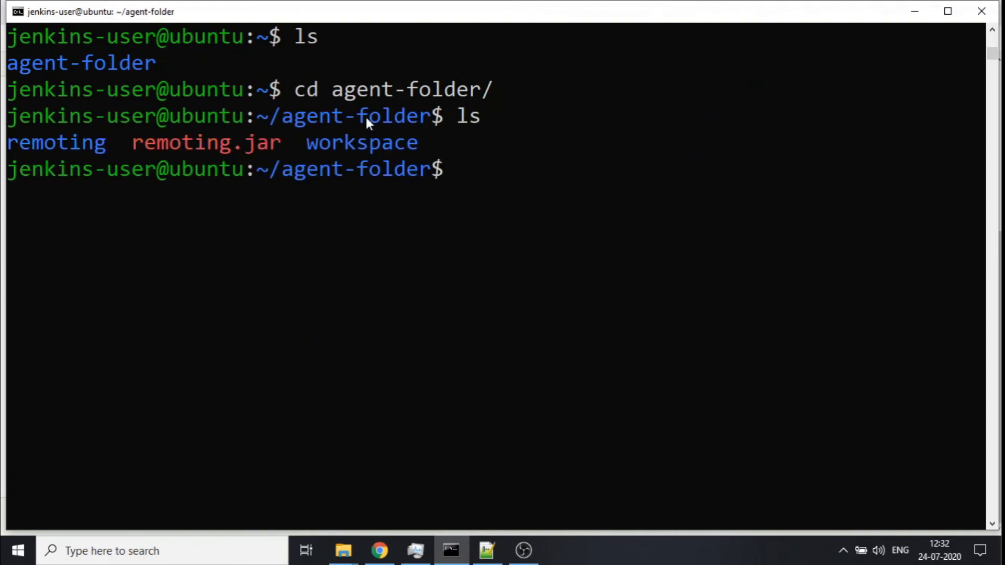
- Change into the workspace directory and list its contents with ls -ltr
double_click(347, 139)
text(cdw)
key(BackSpace)
key(BackSpace)
text(workspace/)
key(Tab)
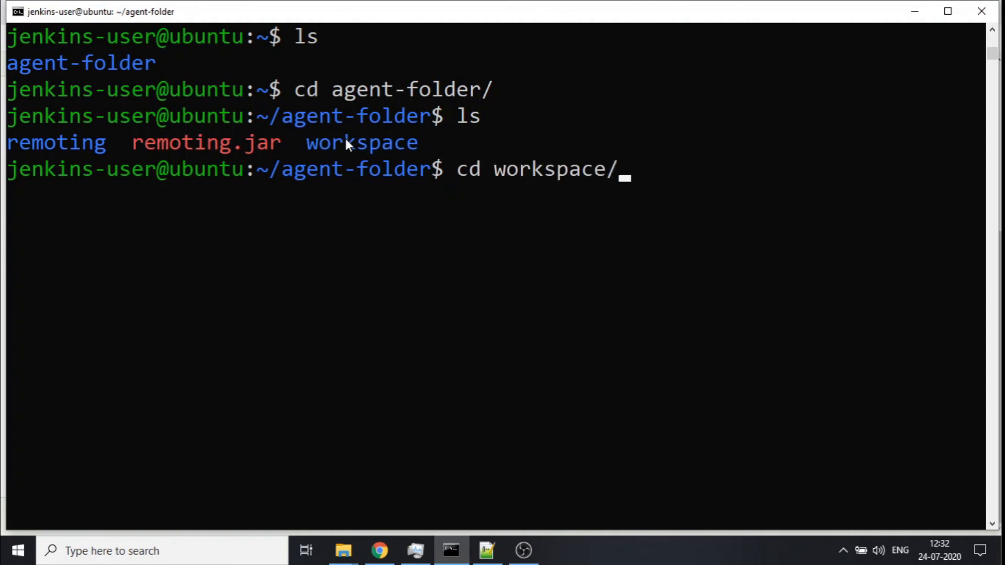
key(Return)
text(ls -ltr)
key(Return)
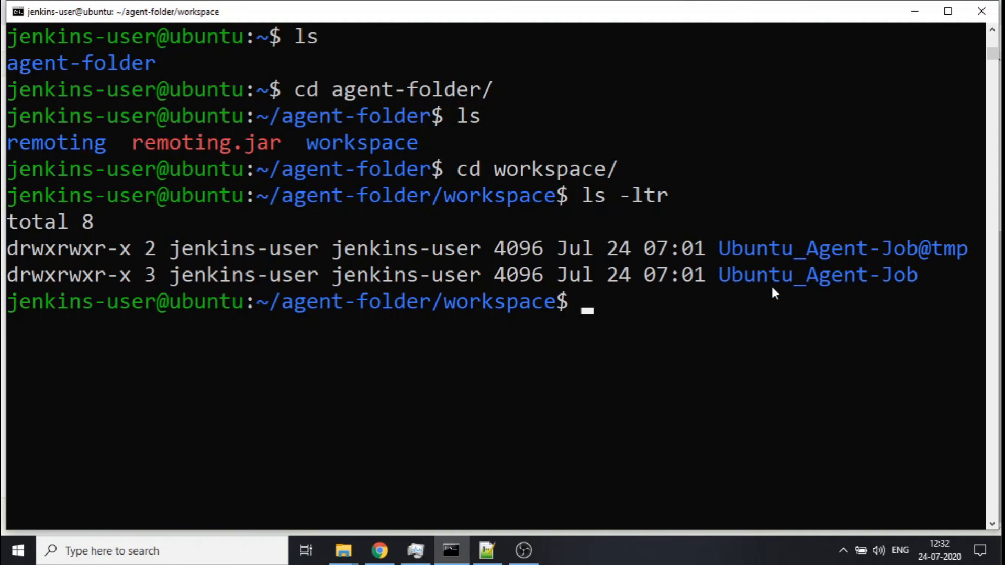
- Change into the Ubuntu_Agent-Job workspace folder and list the files checked out from the repository
text(cd Ub)
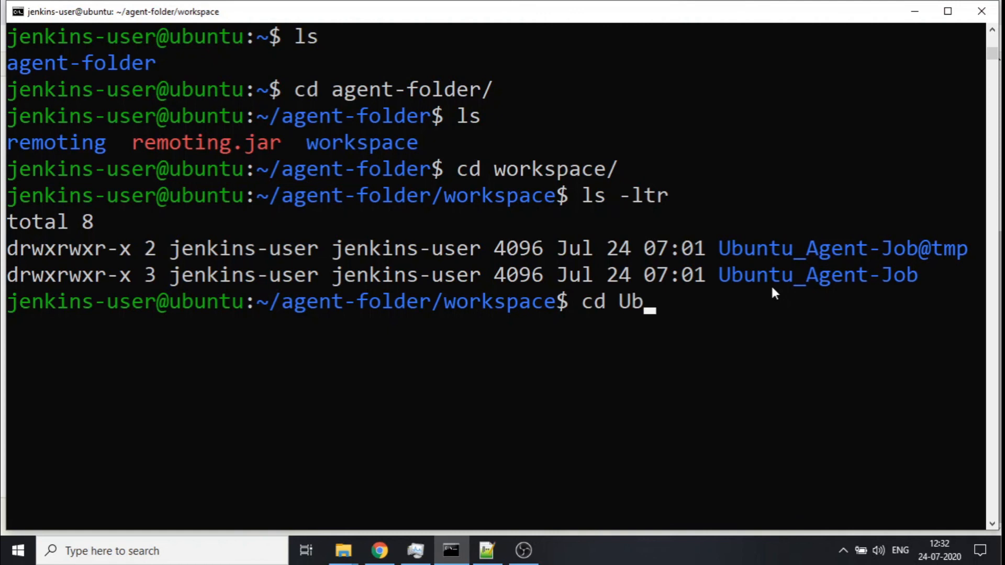
key(Tab)
key(Return)
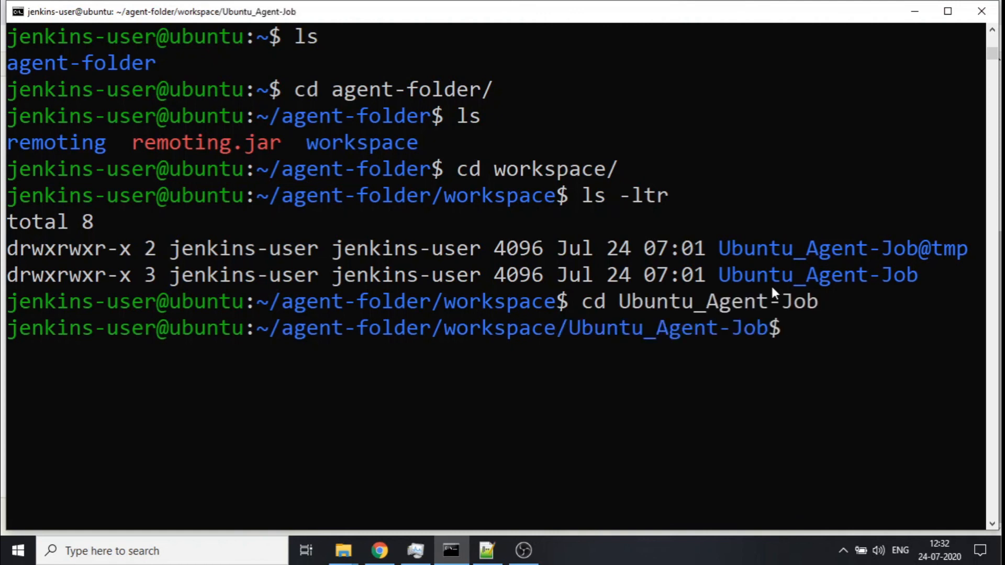
text(ls)
key(Return)
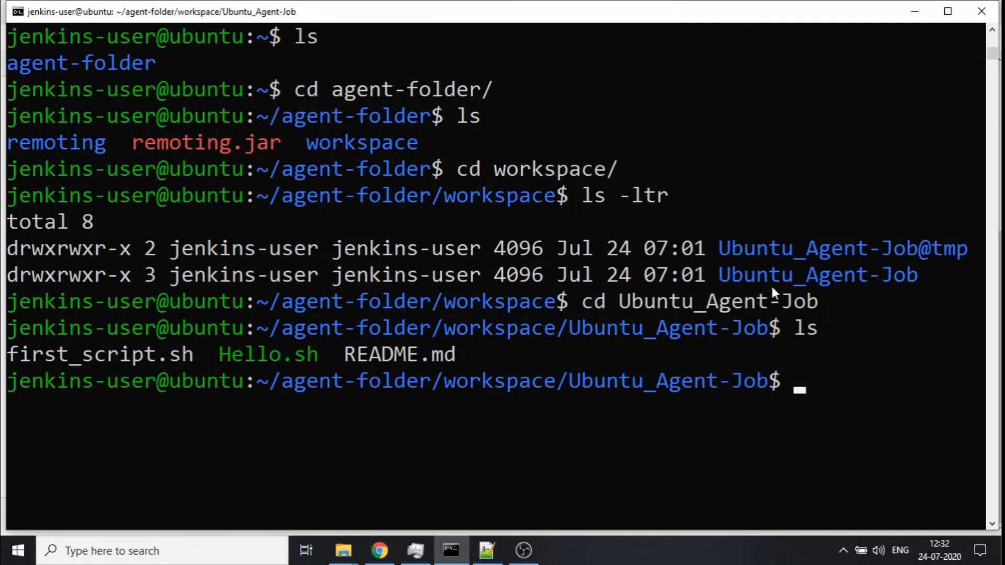
- Switch to the browser and scroll back up through build #2's console output to its beginning
click(378, 551)
scroll(442, 366, up, 1)
scroll(442, 366, up, 4)
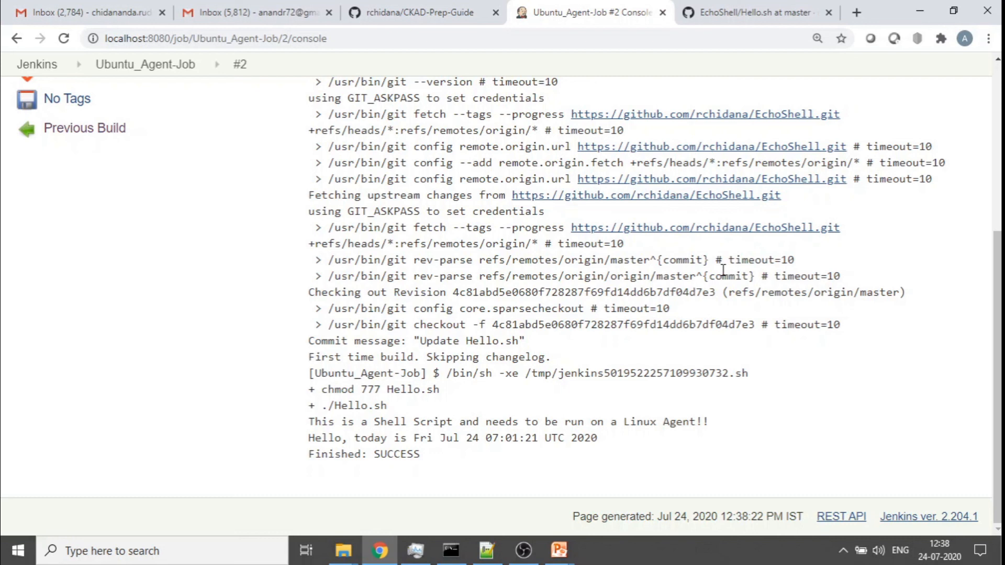
scroll(718, 272, up, 5)
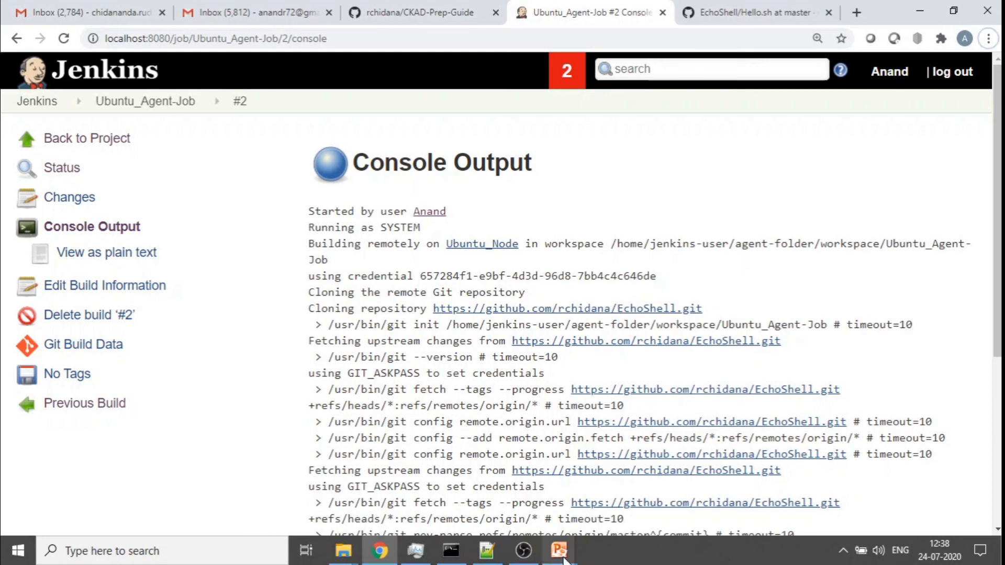
mouse_move(559, 549)
click(666, 494)
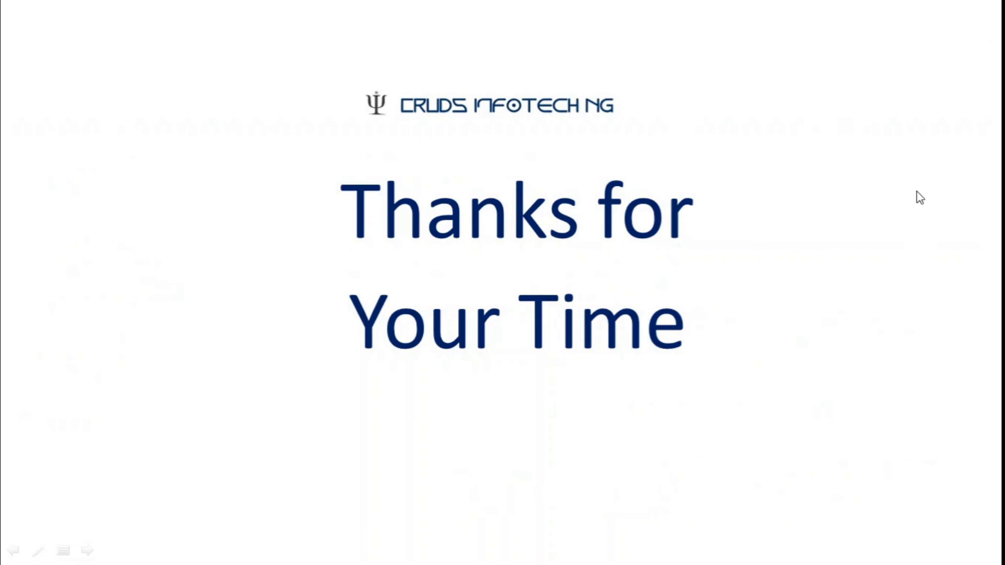